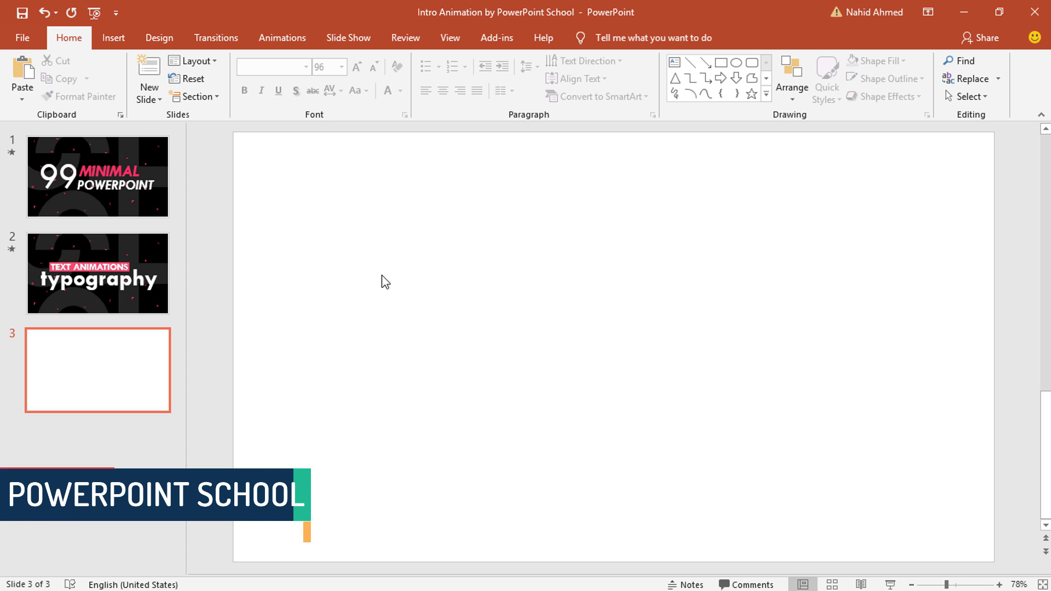
Show the Design tab's themes and background options for the blank slide 3
{"action": "left_click", "coordinate": [158, 43]}
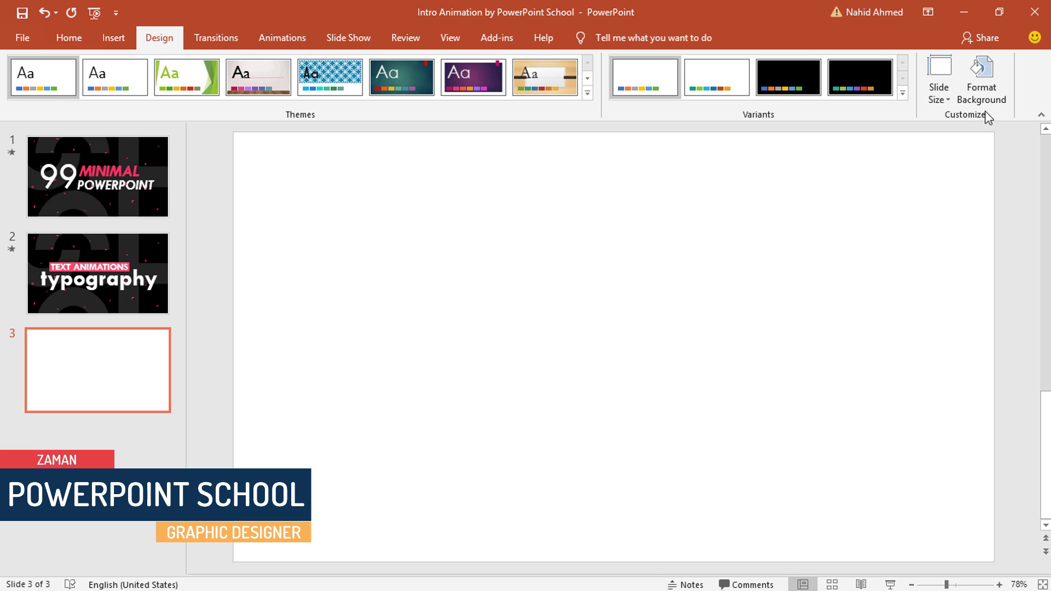
Make slide 3's background solid black in the Format Background pane
{"action": "left_click", "coordinate": [980, 98]}
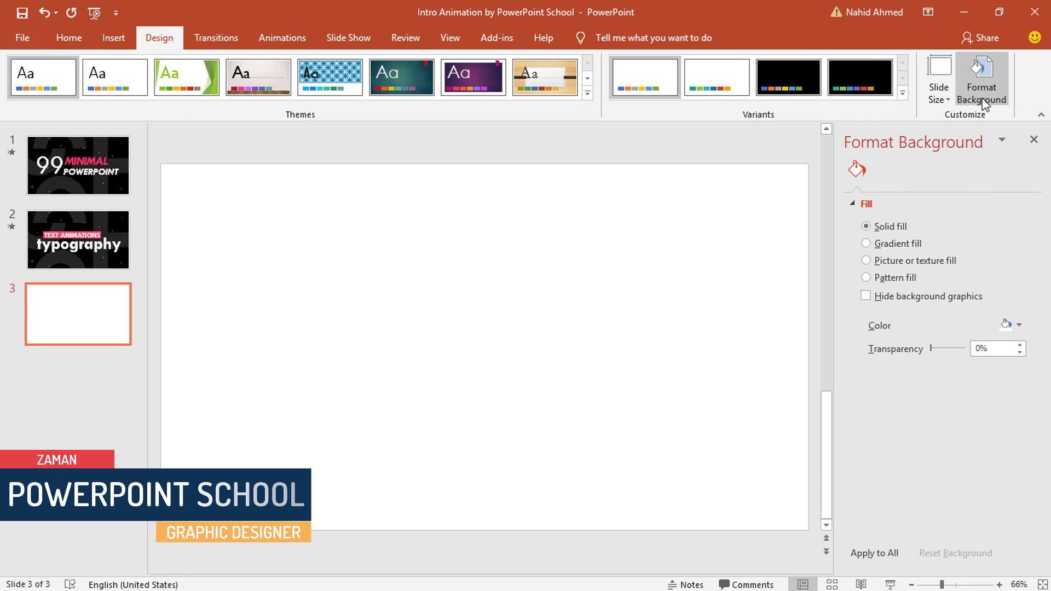
{"action": "left_click", "coordinate": [1019, 324]}
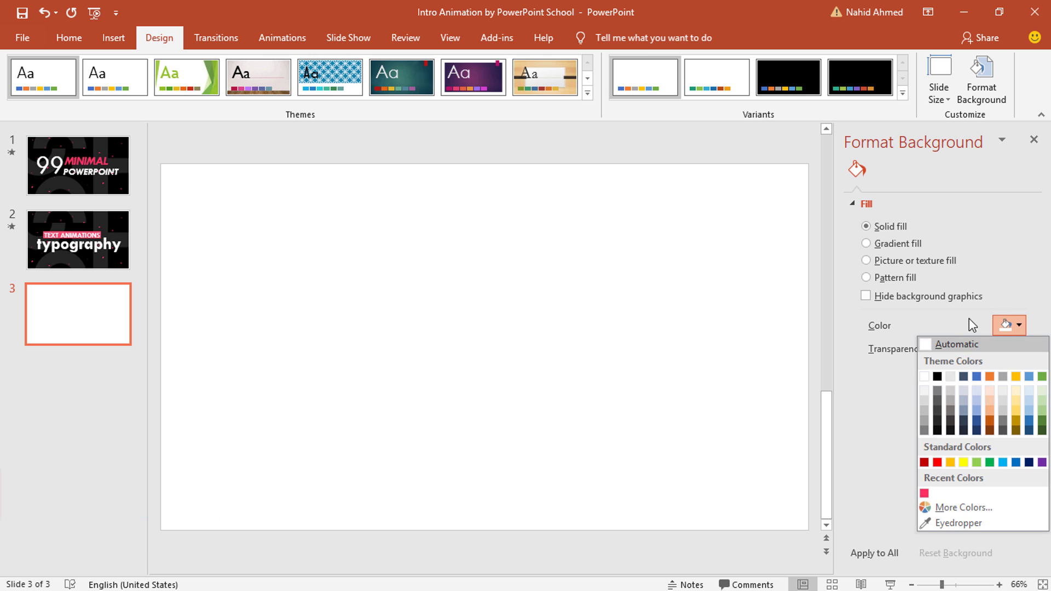
{"action": "left_click", "coordinate": [936, 377]}
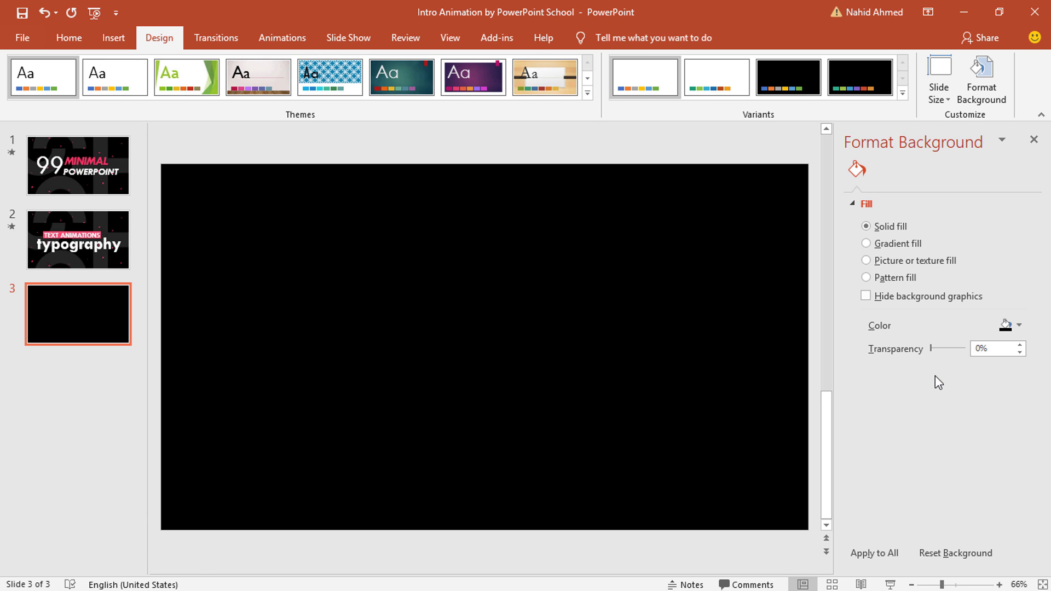
{"action": "left_click", "coordinate": [1034, 141]}
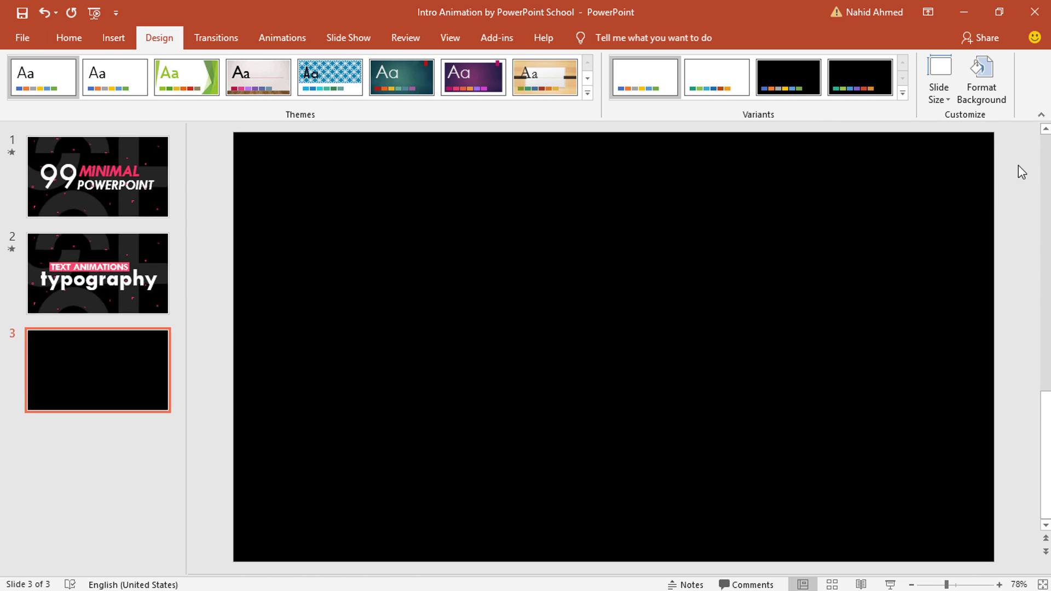
Draw a large Plus shape on the slide and thin its arms
{"action": "left_click", "coordinate": [75, 40]}
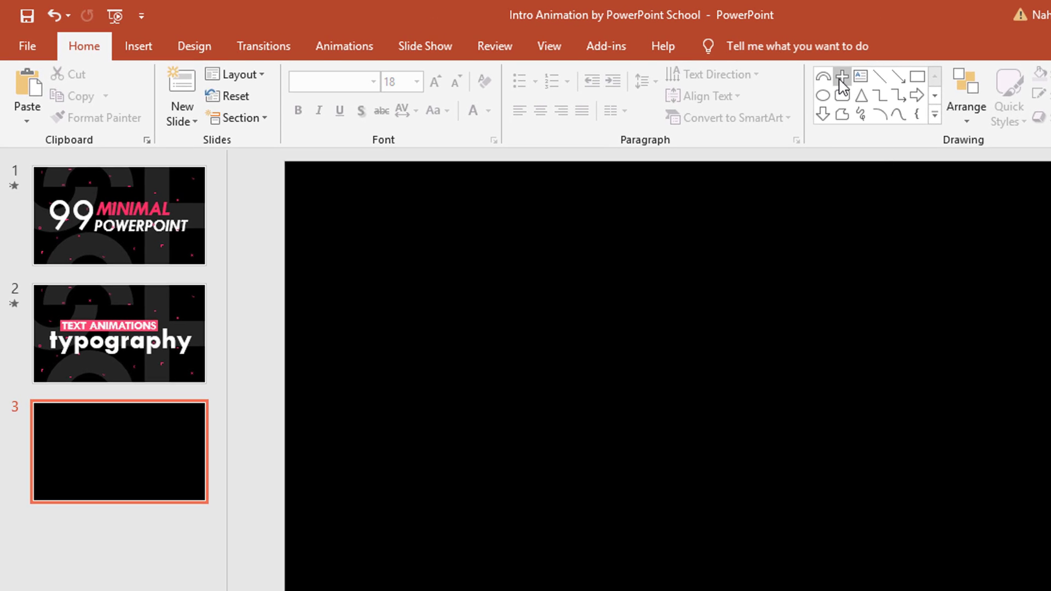
{"action": "left_click", "coordinate": [840, 79]}
{"action": "left_click_drag", "start_coordinate": [878, 349], "coordinate": [1029, 499]}
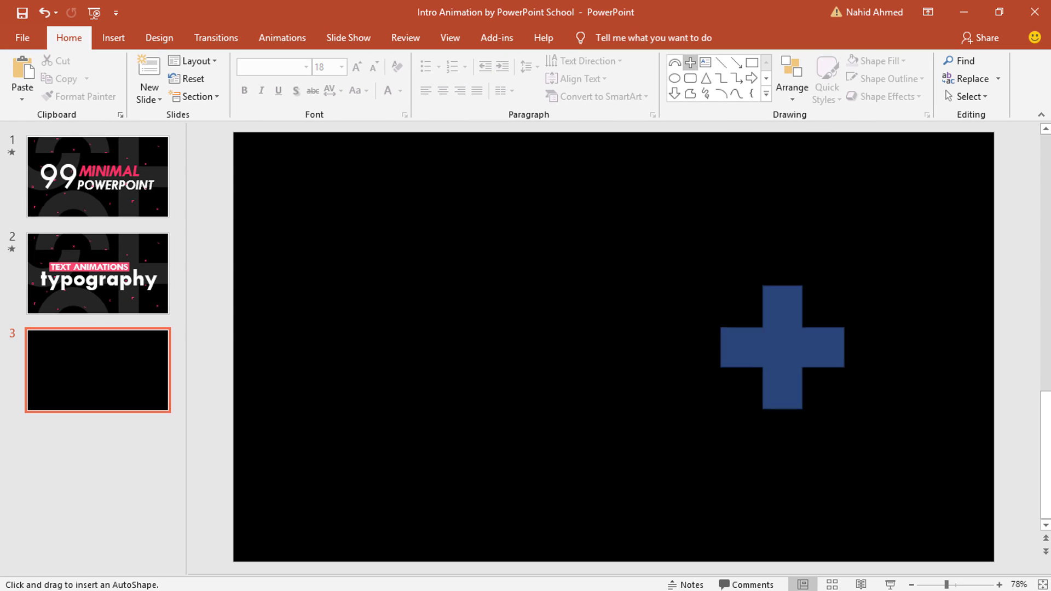
{"action": "left_click_drag", "start_coordinate": [866, 431], "coordinate": [1000, 530]}
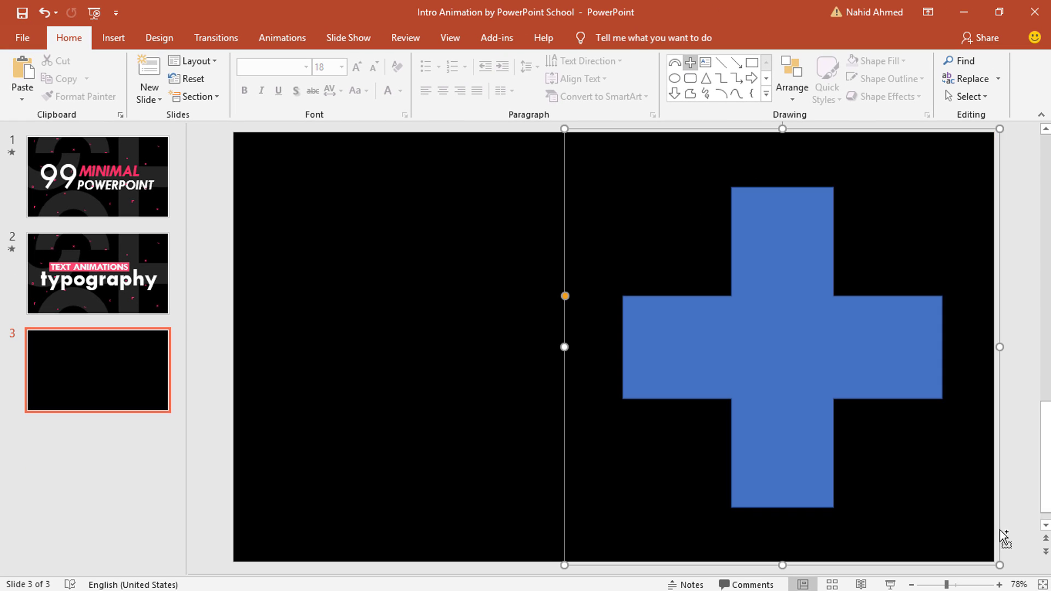
{"action": "scroll", "coordinate": [918, 439], "scroll_direction": "down", "scroll_amount": 5}
{"action": "left_click_drag", "start_coordinate": [775, 438], "coordinate": [808, 470]}
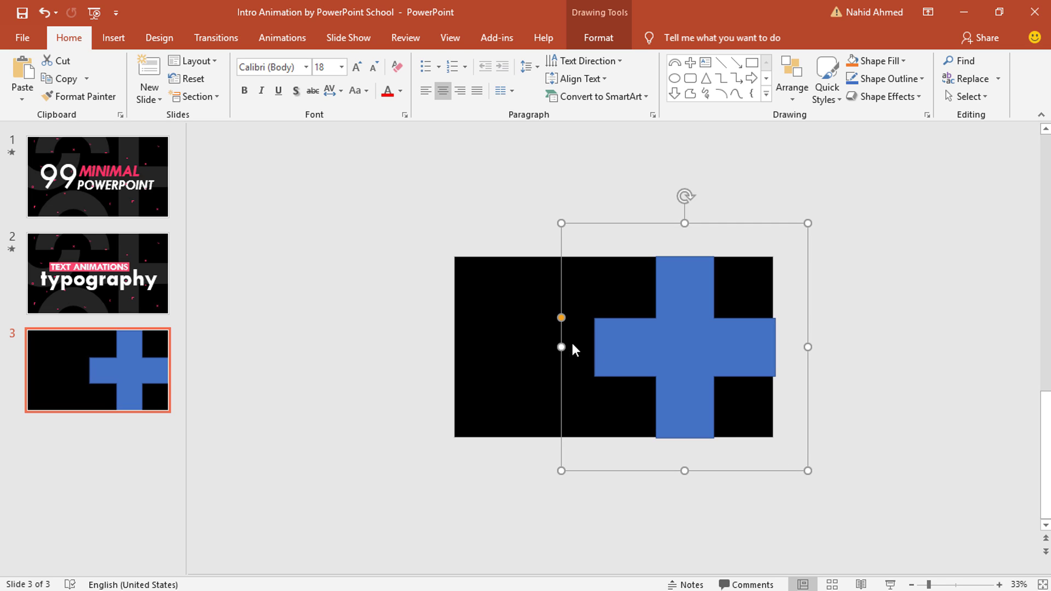
{"action": "left_click_drag", "start_coordinate": [562, 320], "coordinate": [561, 324]}
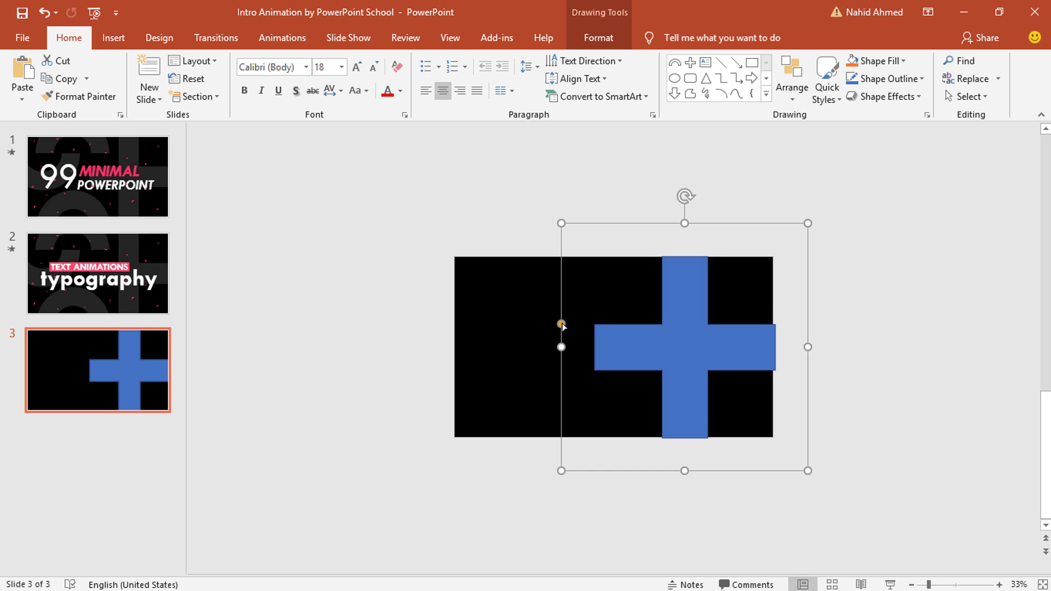
Draw a Block Arc, align it with the slide edge and resize it
{"action": "left_click", "coordinate": [675, 65]}
{"action": "left_click_drag", "start_coordinate": [489, 283], "coordinate": [594, 344]}
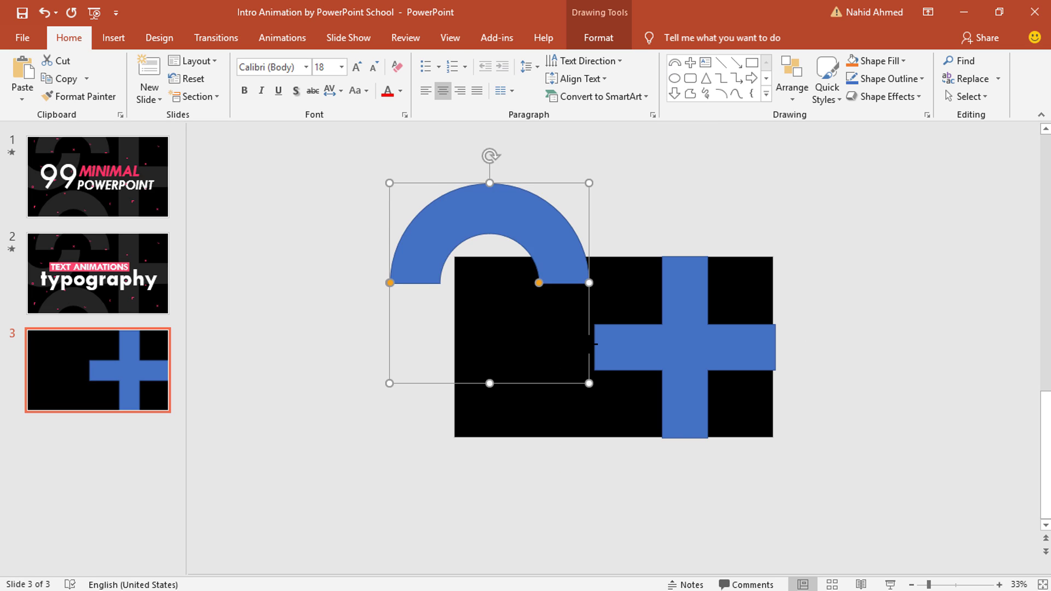
{"action": "left_click_drag", "start_coordinate": [555, 257], "coordinate": [617, 265]}
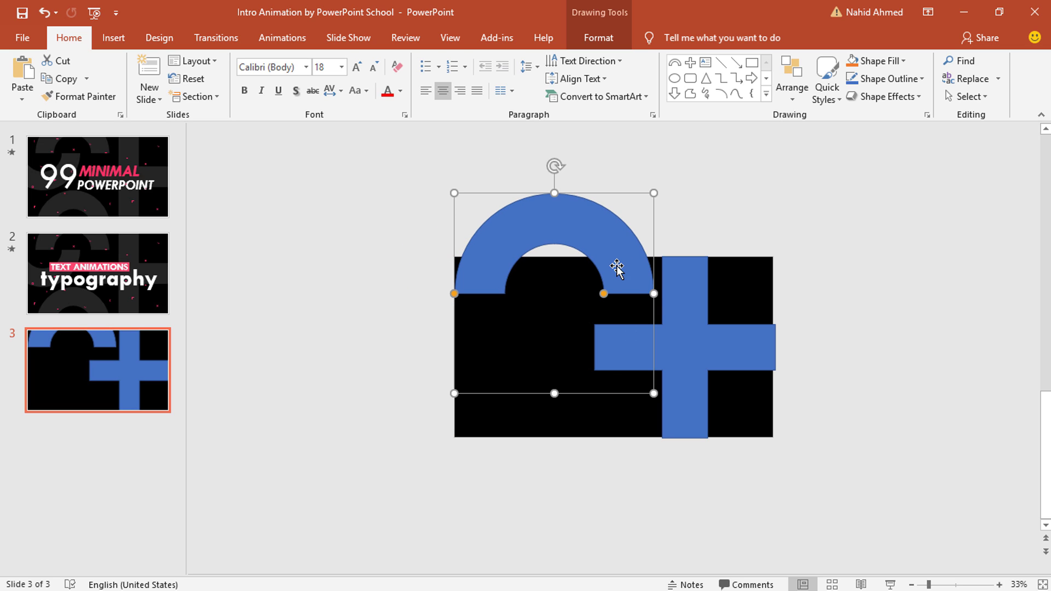
{"action": "mouse_move", "coordinate": [653, 192]}
{"action": "left_mouse_down"}
{"action": "mouse_move", "coordinate": [671, 159]}
{"action": "mouse_move", "coordinate": [640, 205]}
{"action": "left_mouse_up"}
{"action": "left_click_drag", "start_coordinate": [625, 272], "coordinate": [643, 449]}
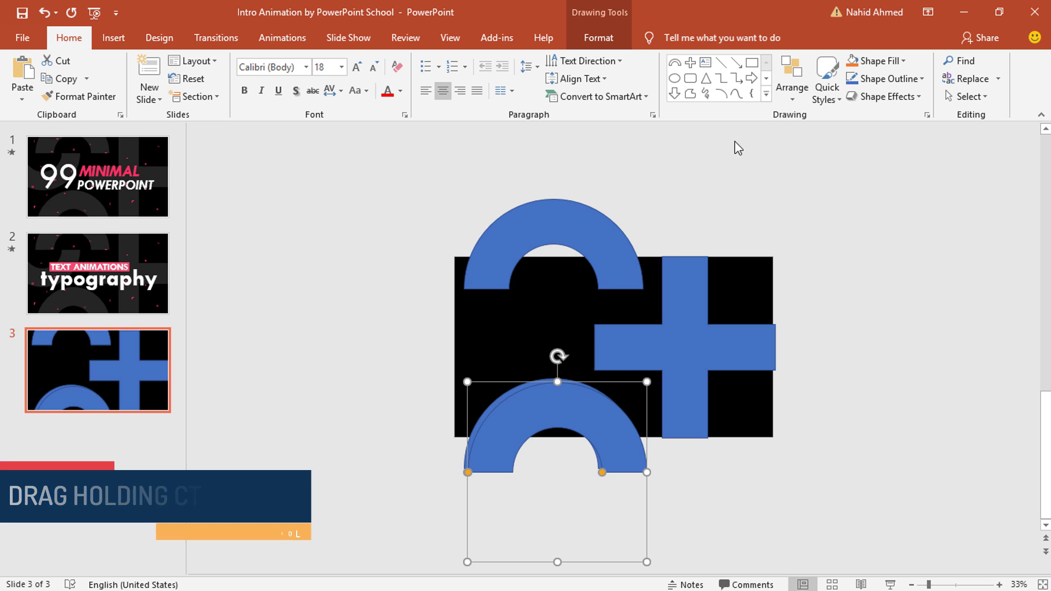
Flip the copied arc vertically into a U-shape, position it, and select all shapes
{"action": "left_click", "coordinate": [618, 45]}
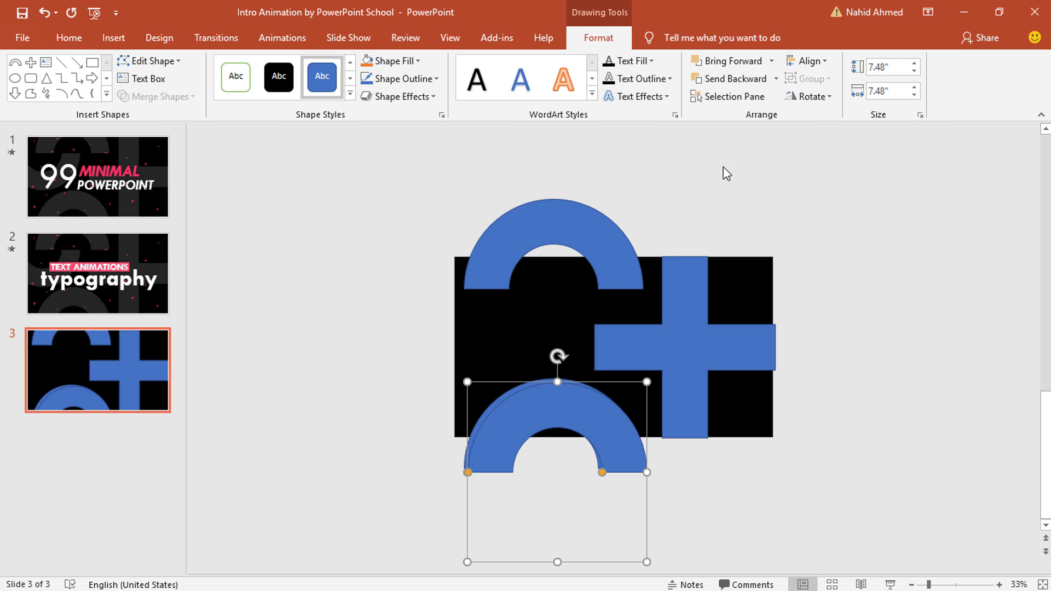
{"action": "left_click", "coordinate": [813, 100]}
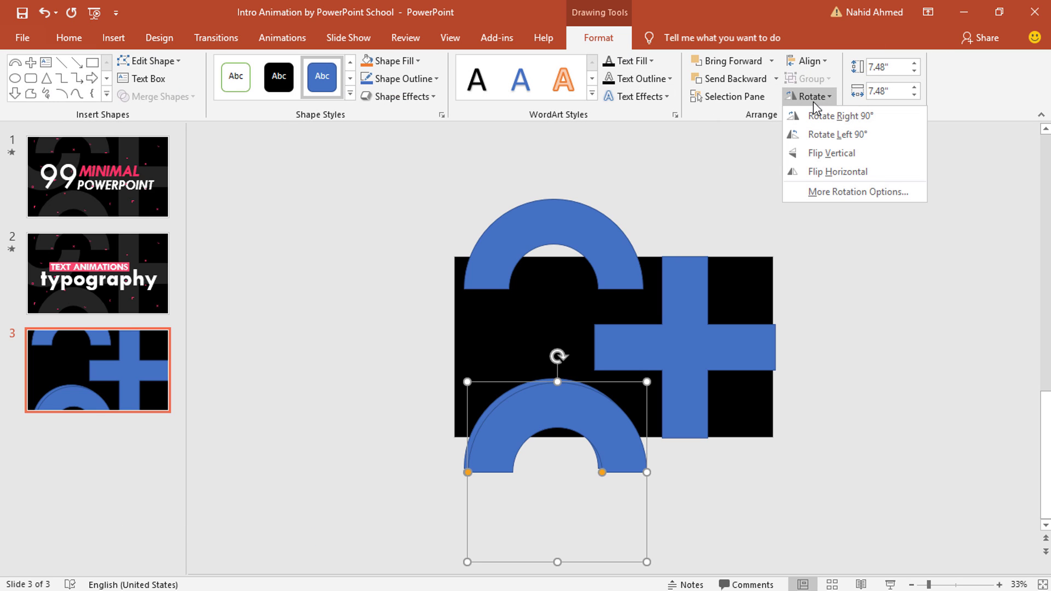
{"action": "left_click", "coordinate": [790, 155]}
{"action": "scroll", "coordinate": [786, 183], "scroll_direction": "down", "scroll_amount": 1}
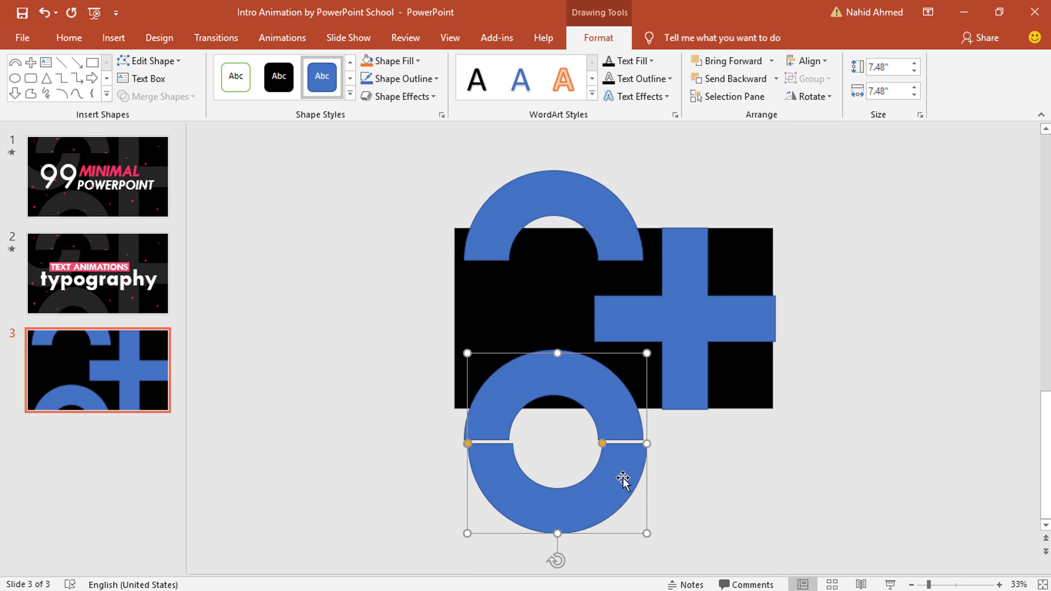
{"action": "scroll", "coordinate": [623, 480], "scroll_direction": "up", "scroll_amount": 1}
{"action": "left_click_drag", "start_coordinate": [577, 448], "coordinate": [550, 322]}
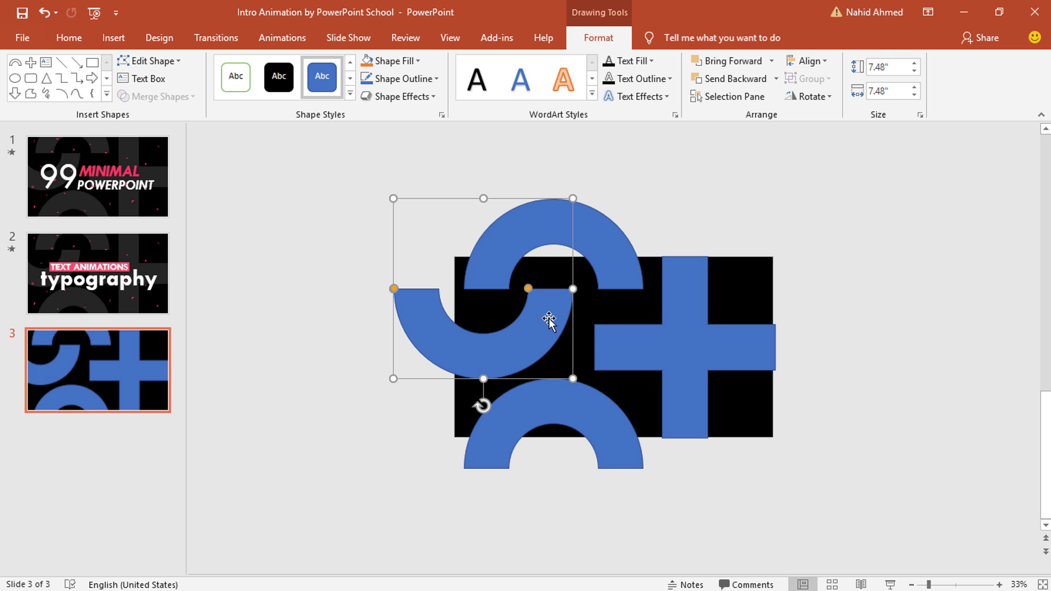
{"action": "key", "text": "ctrl+a"}
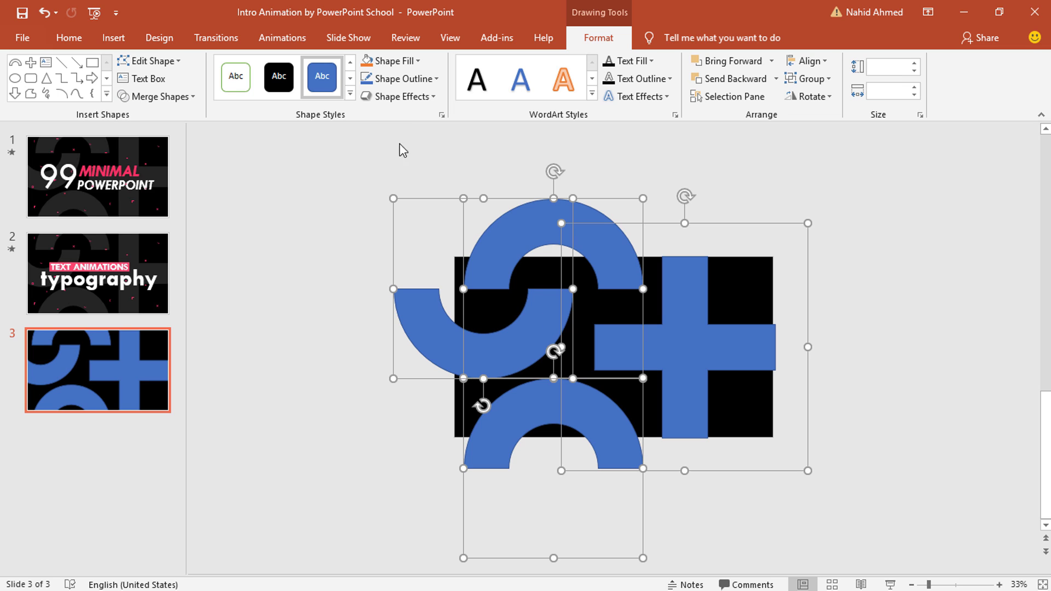
Give all shapes a White, Darker 5% fill and No Outline
{"action": "left_click", "coordinate": [400, 62]}
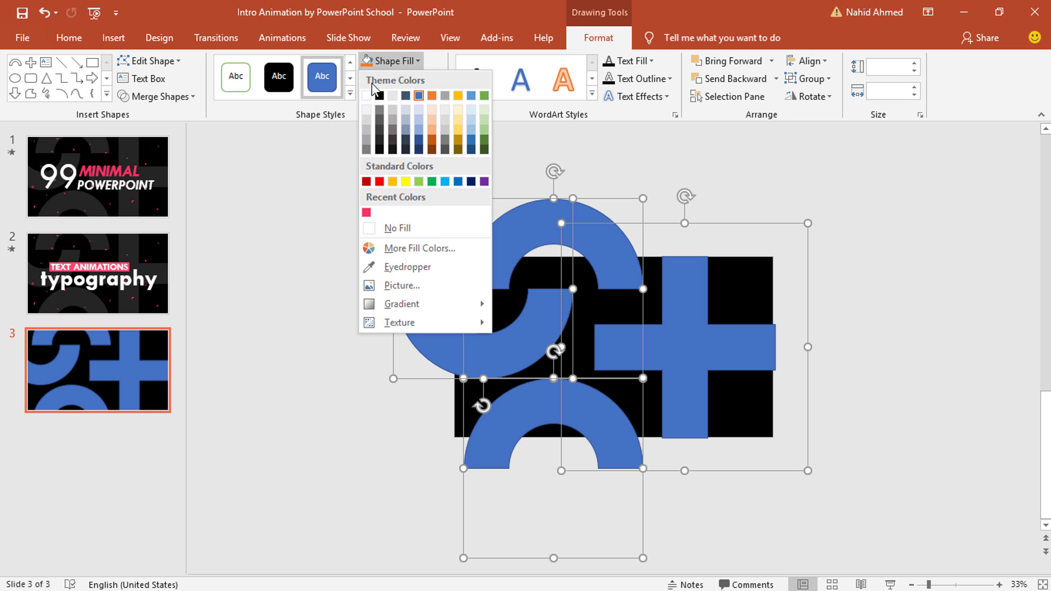
{"action": "left_click", "coordinate": [365, 111]}
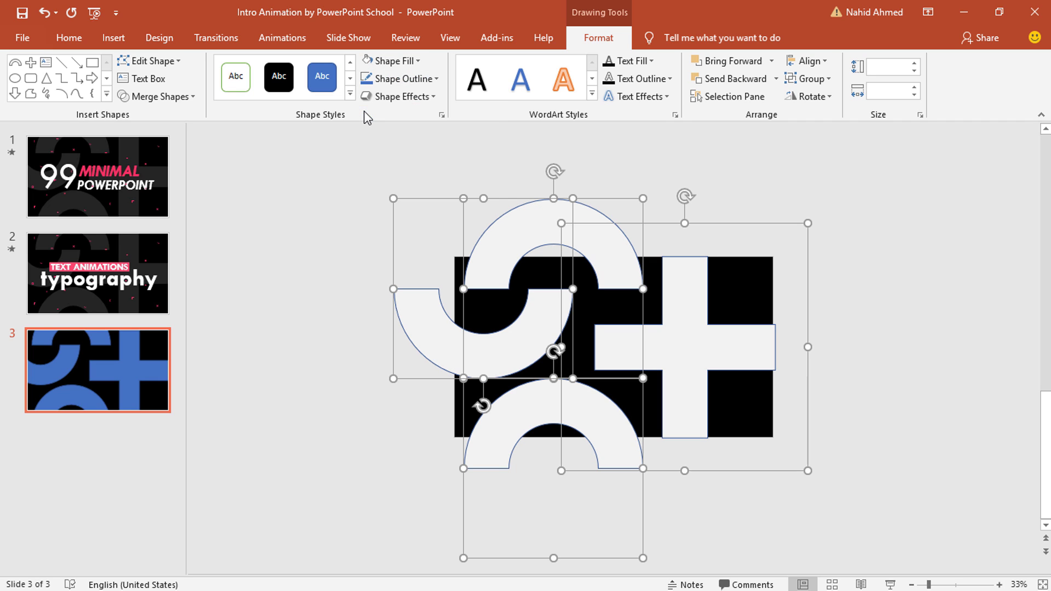
{"action": "left_click", "coordinate": [397, 80]}
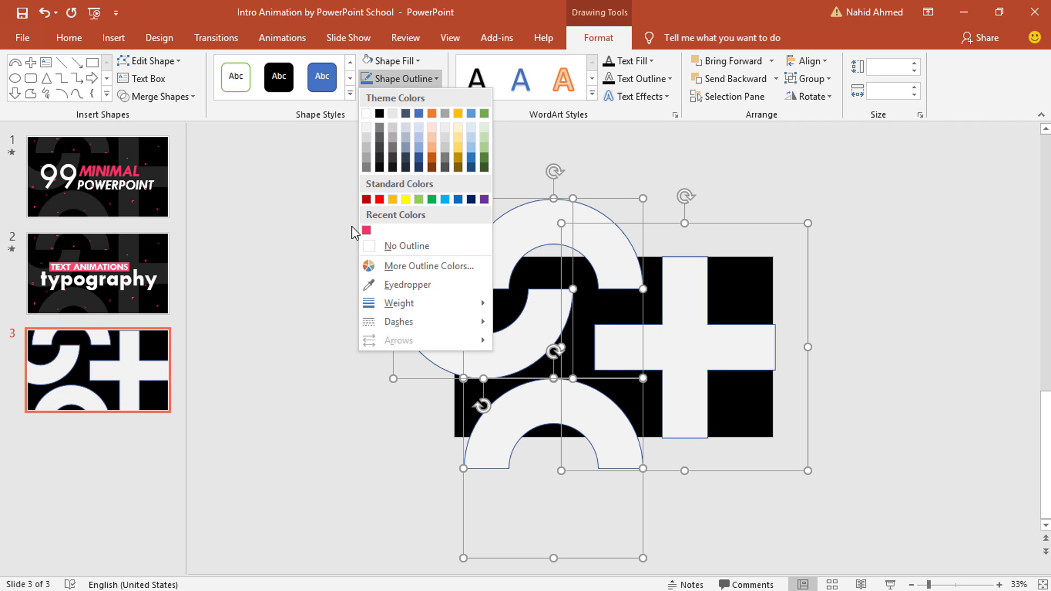
{"action": "left_click", "coordinate": [368, 246]}
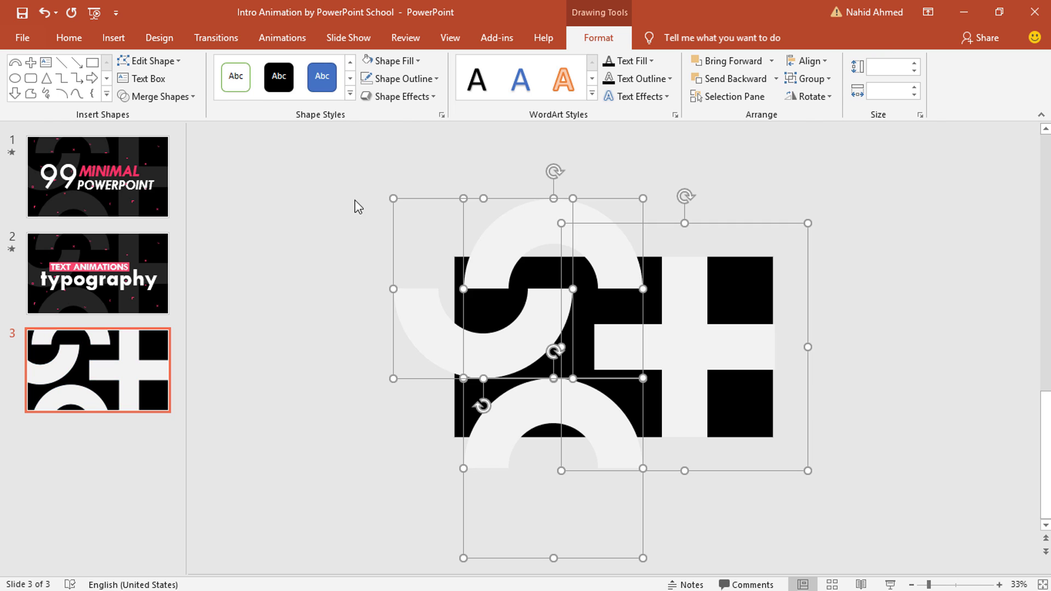
{"action": "left_click", "coordinate": [357, 448]}
Place a copy of all shapes up and left, then group the whole set
{"action": "scroll", "coordinate": [356, 448], "scroll_direction": "down", "scroll_amount": 1}
{"action": "key", "text": "ctrl+a"}
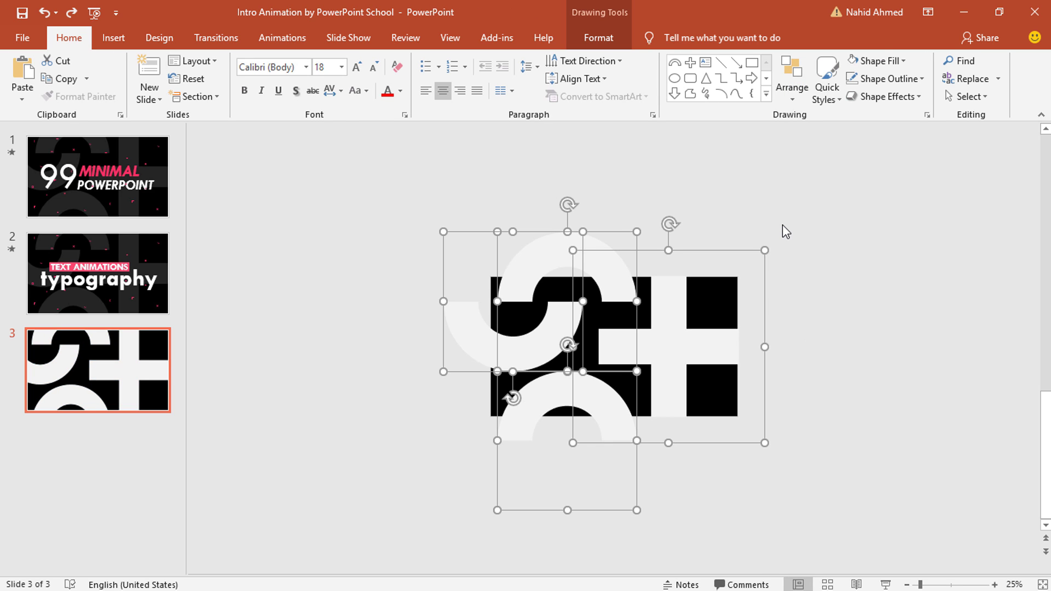
{"action": "left_click_drag", "start_coordinate": [678, 377], "coordinate": [479, 250]}
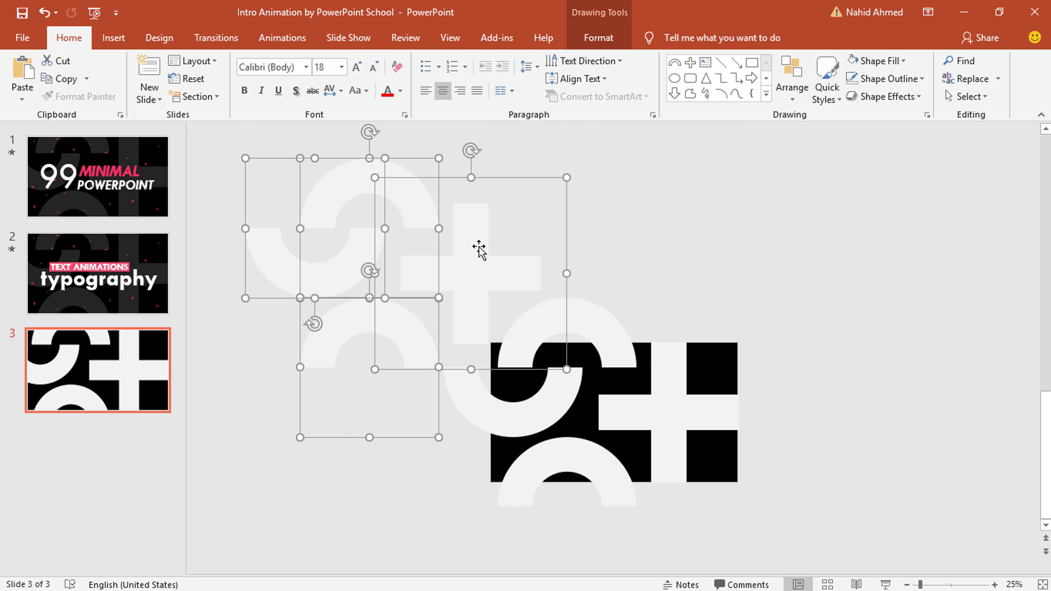
{"action": "left_click", "coordinate": [724, 328], "text": "shift"}
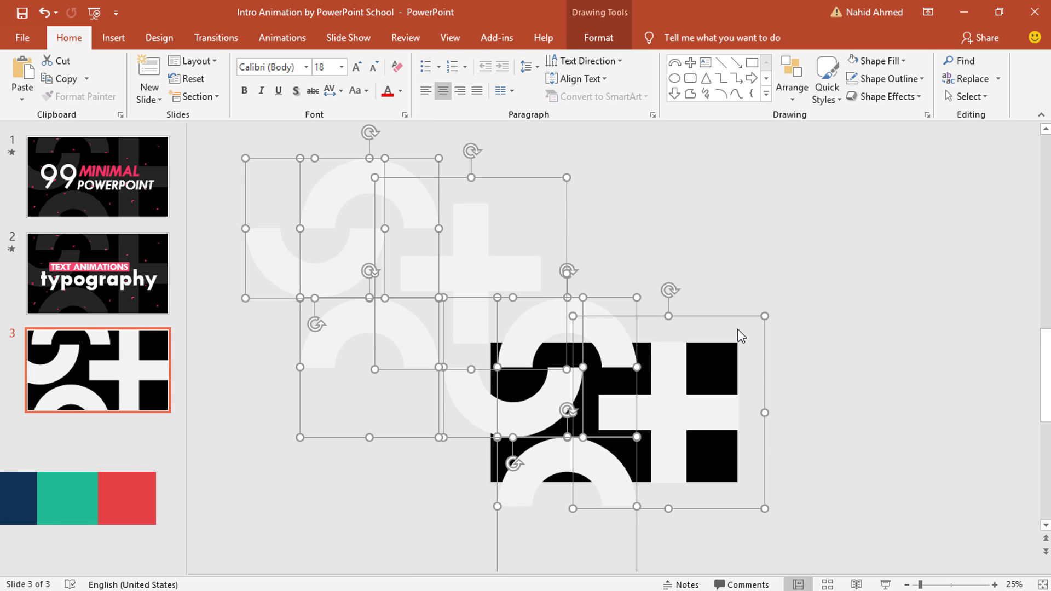
{"action": "key", "text": "ctrl+g"}
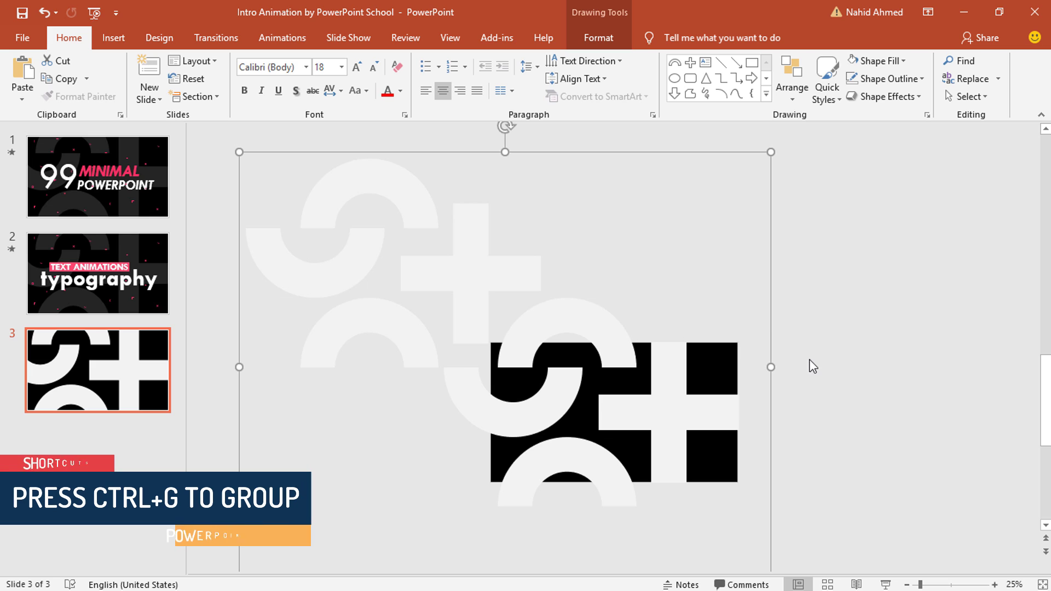
{"action": "left_click", "coordinate": [812, 364]}
{"action": "scroll", "coordinate": [812, 364], "scroll_direction": "down", "scroll_amount": 1}
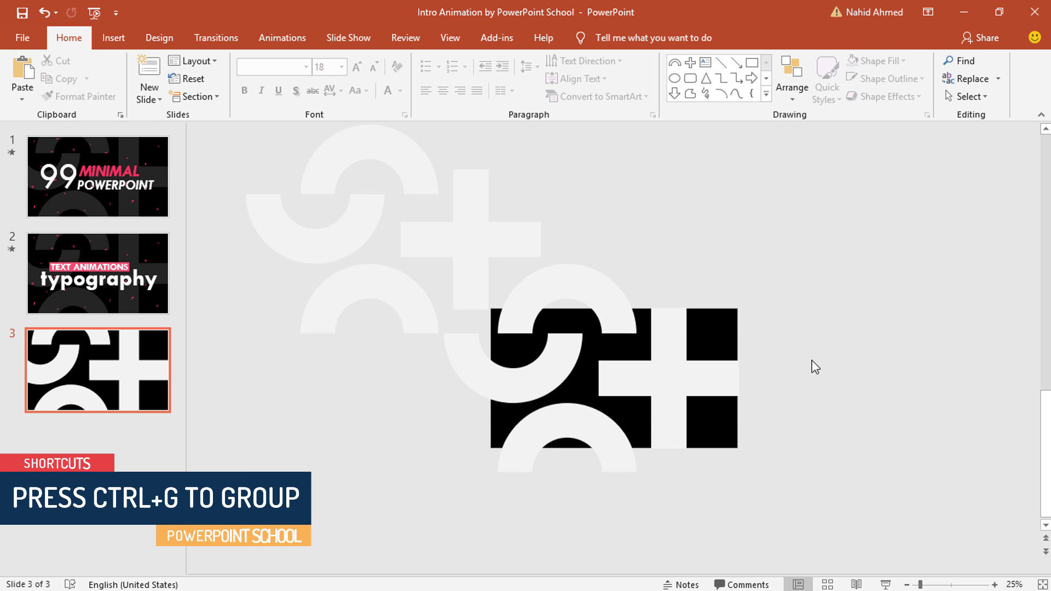
Draw a rectangle over the slide with black fill and no outline
{"action": "left_click", "coordinate": [756, 64]}
{"action": "left_click_drag", "start_coordinate": [498, 309], "coordinate": [738, 447]}
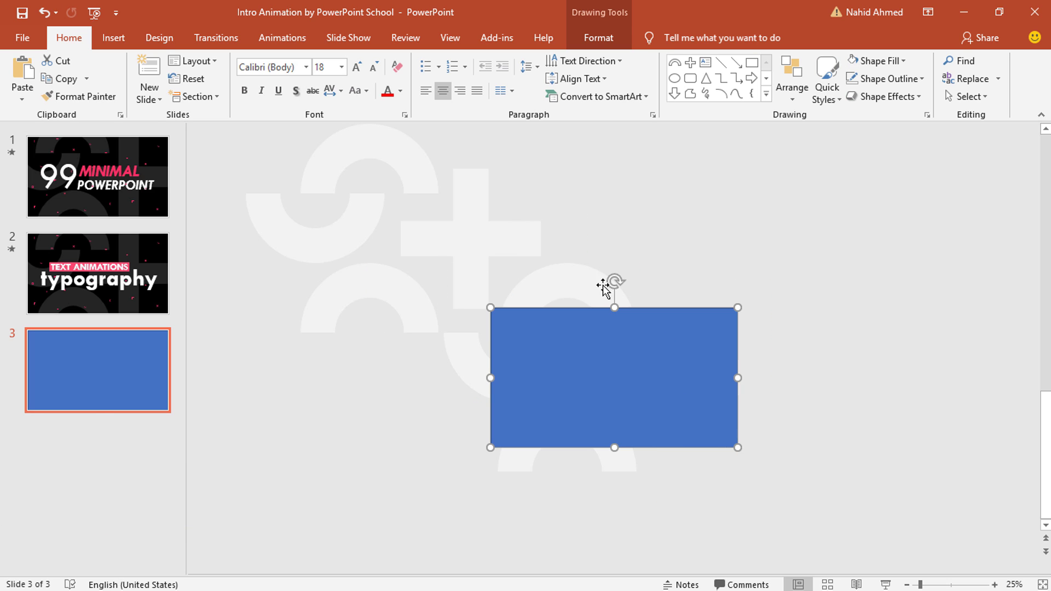
{"action": "left_click", "coordinate": [605, 46]}
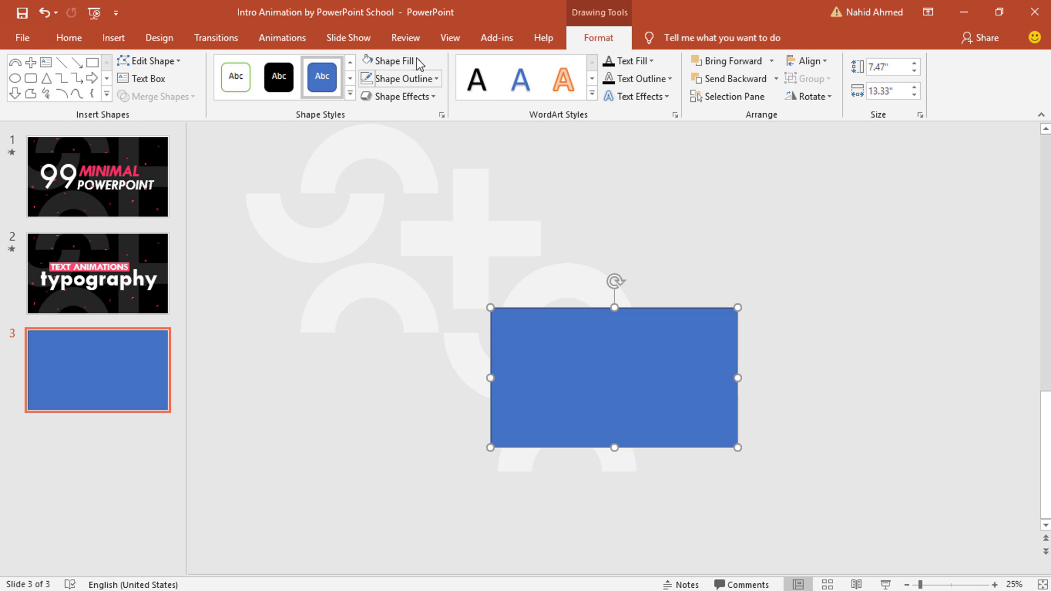
{"action": "left_click", "coordinate": [390, 61]}
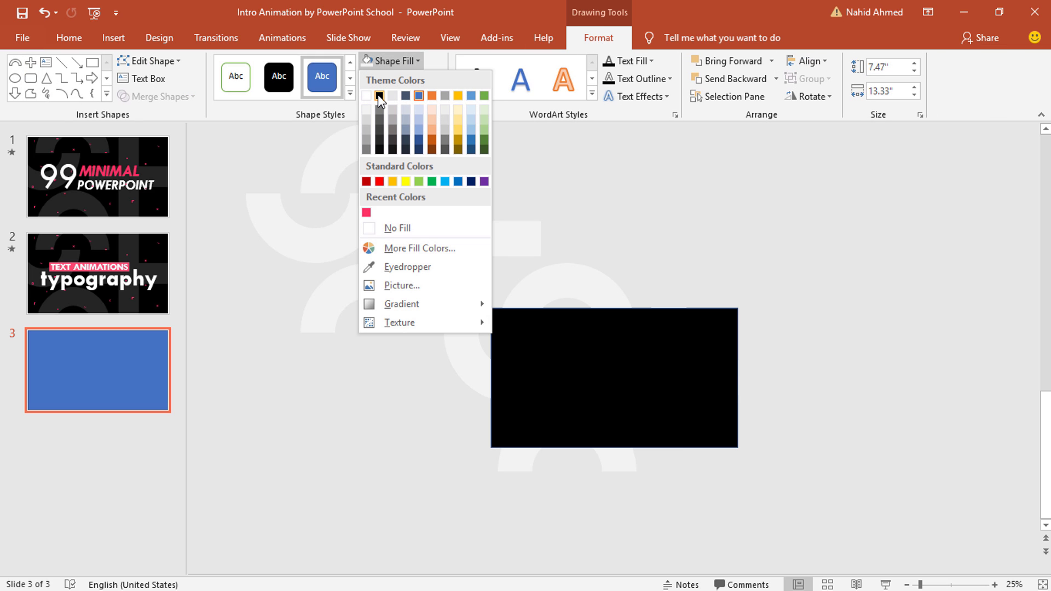
{"action": "left_click", "coordinate": [379, 96]}
{"action": "left_click", "coordinate": [396, 82]}
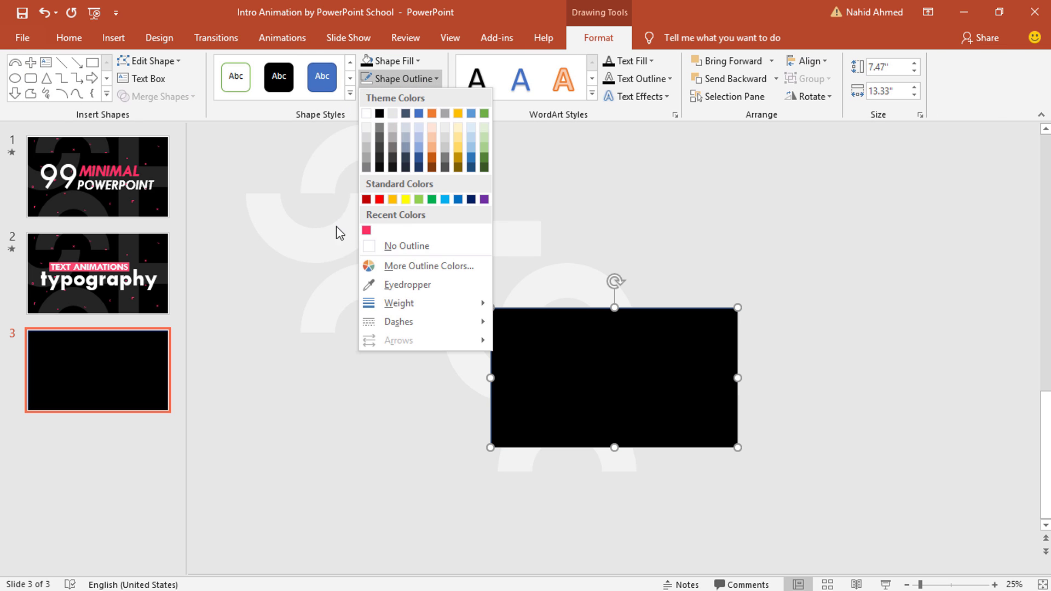
{"action": "left_click", "coordinate": [371, 246]}
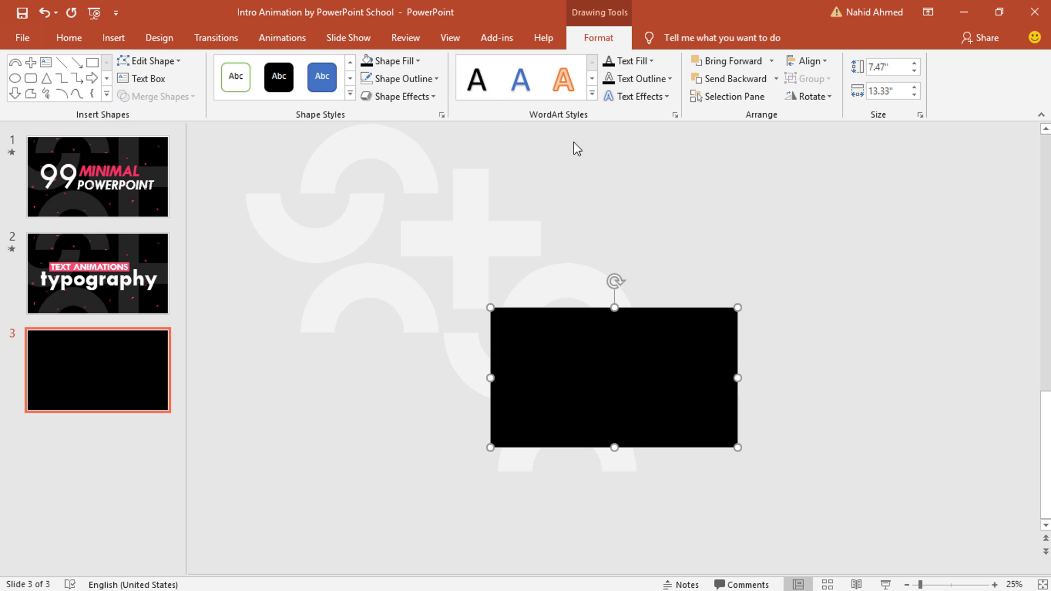
Set the rectangle's fill transparency to 15% in Format Shape
{"action": "left_click", "coordinate": [441, 116]}
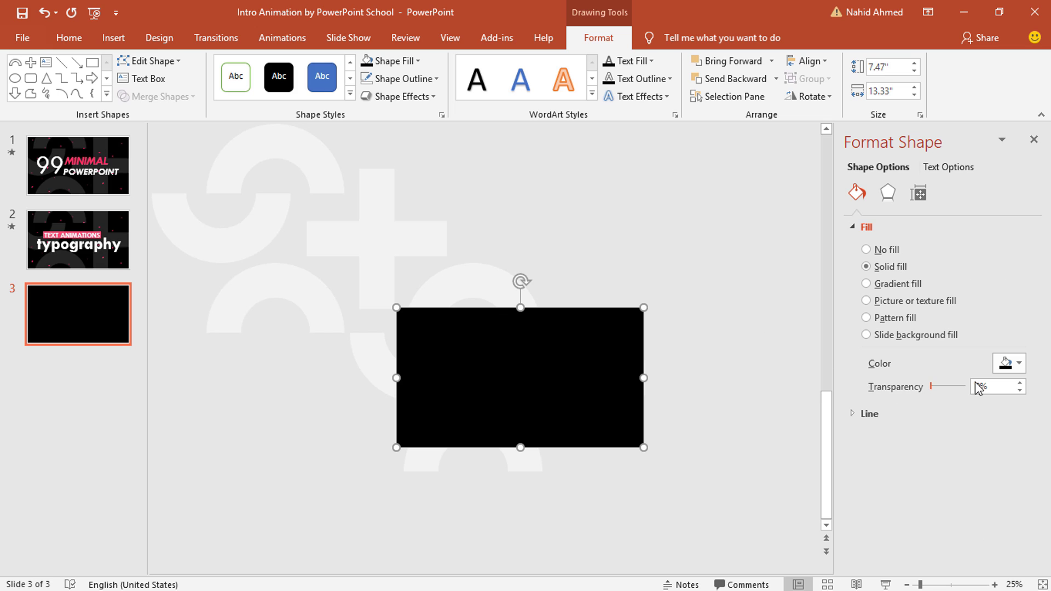
{"action": "left_click", "coordinate": [982, 388]}
{"action": "type", "text": "15"}
{"action": "key", "text": "Return"}
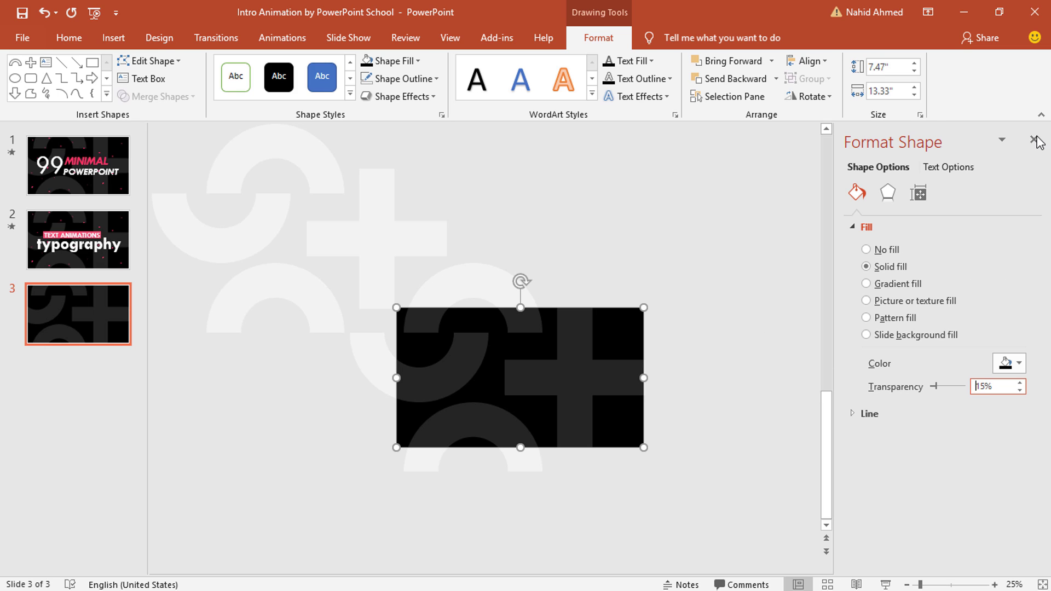
{"action": "left_click", "coordinate": [1035, 140]}
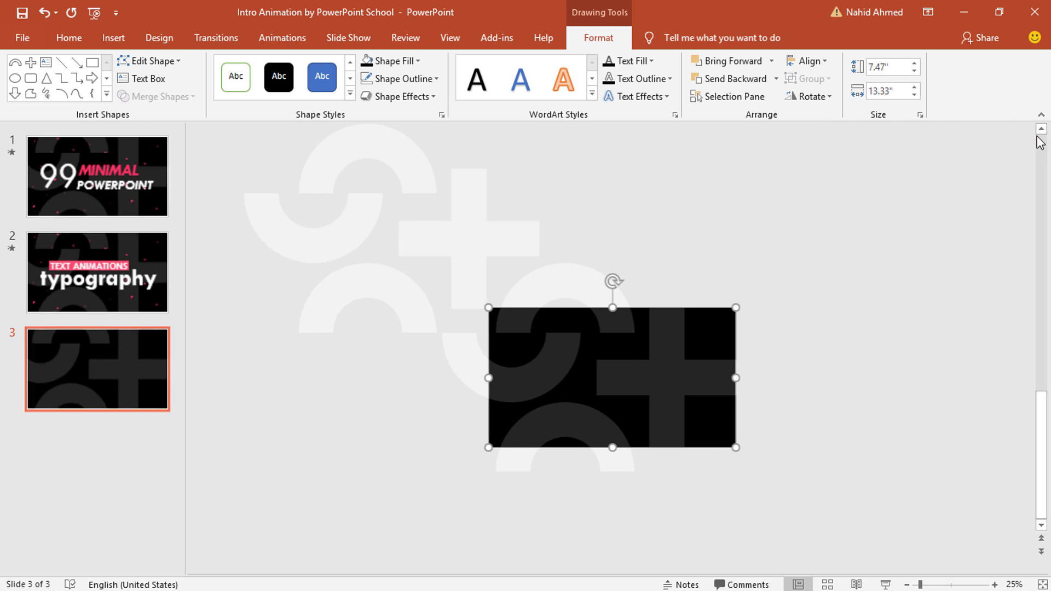
{"action": "left_click", "coordinate": [907, 390]}
Draw a small Plus shape near the upper left and adjust its arm thickness
{"action": "scroll", "coordinate": [738, 466], "scroll_direction": "up", "scroll_amount": 5}
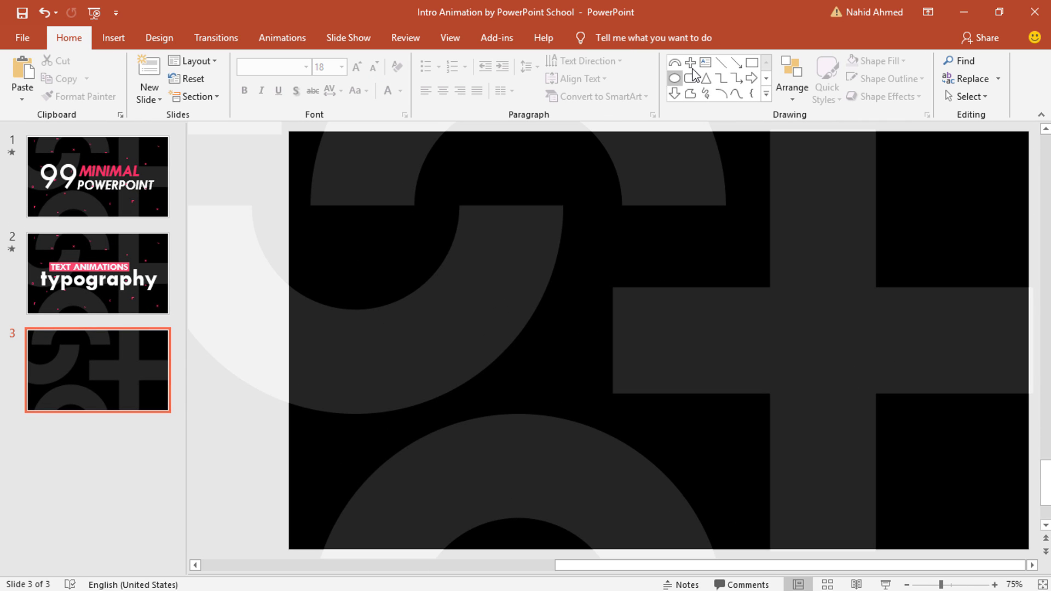
{"action": "left_click", "coordinate": [691, 63]}
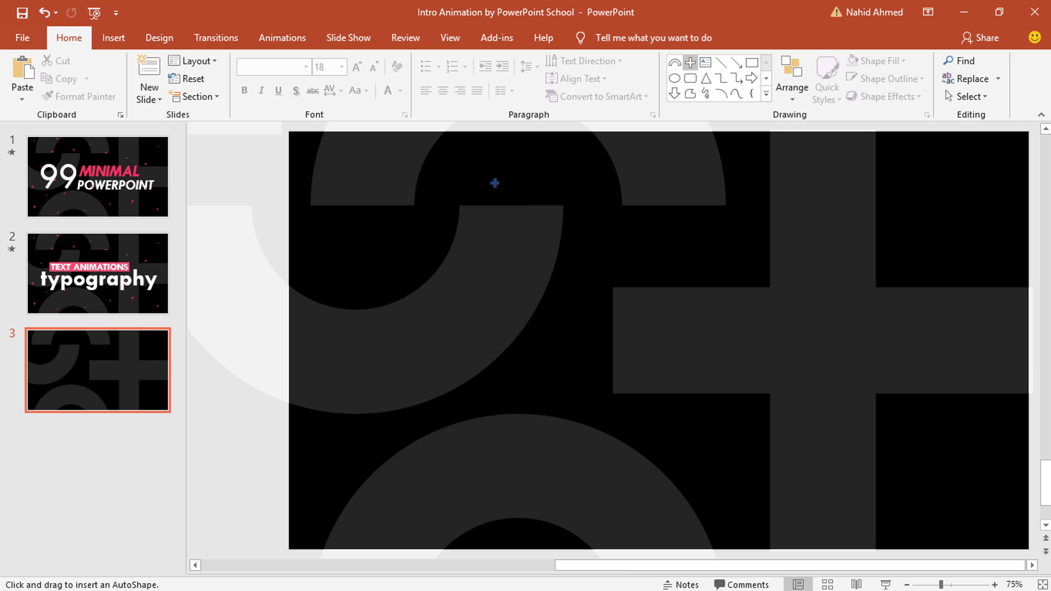
{"action": "left_click_drag", "start_coordinate": [495, 183], "coordinate": [503, 191]}
{"action": "scroll", "coordinate": [531, 264], "scroll_direction": "up", "scroll_amount": 8}
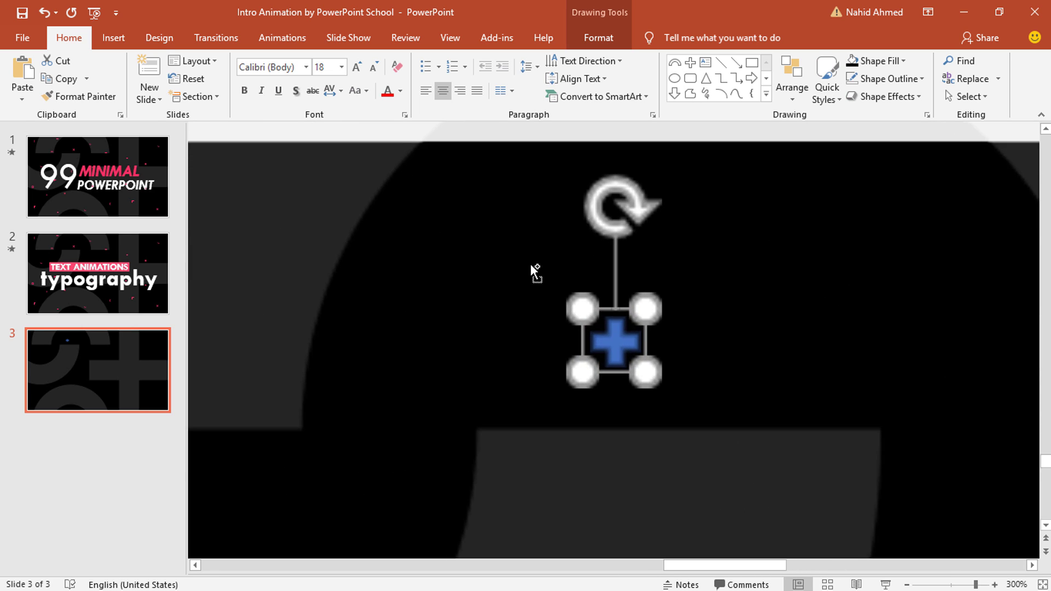
{"action": "left_click_drag", "start_coordinate": [584, 334], "coordinate": [584, 337]}
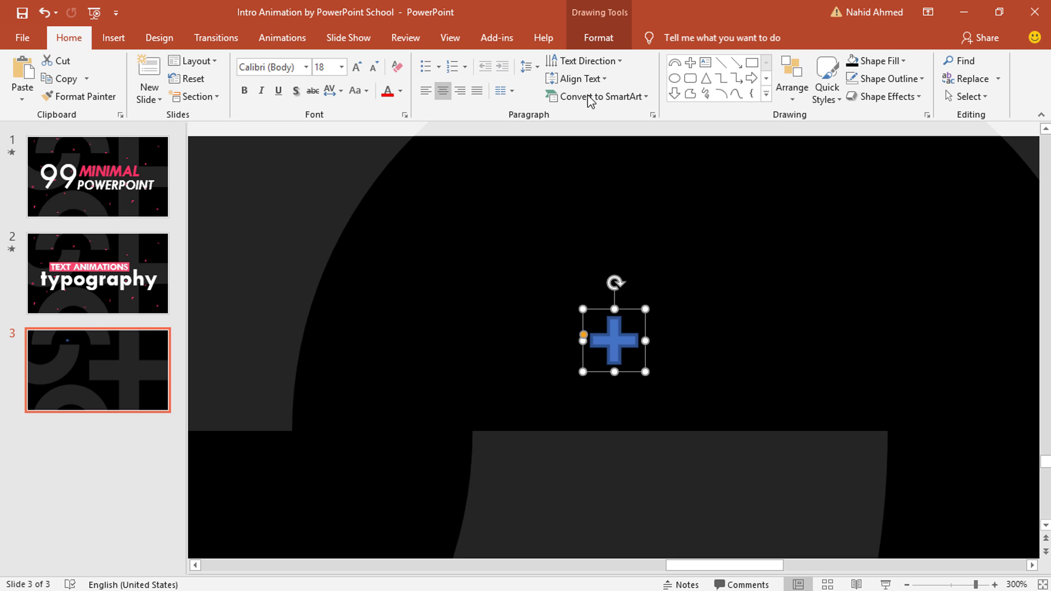
Give the small plus the pink recent fill colour and No Outline
{"action": "left_click", "coordinate": [590, 41]}
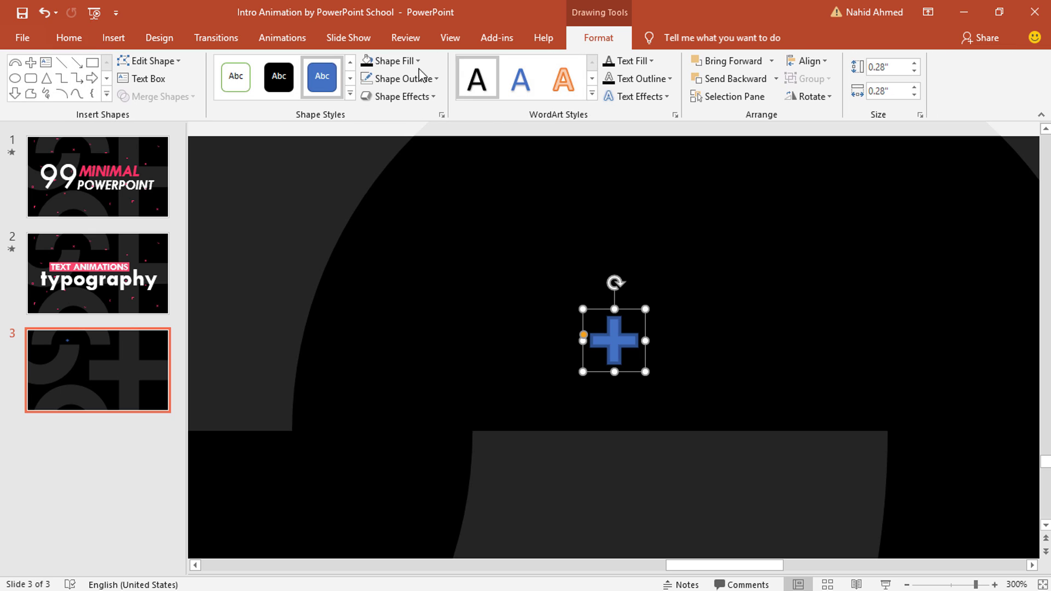
{"action": "left_click", "coordinate": [383, 62]}
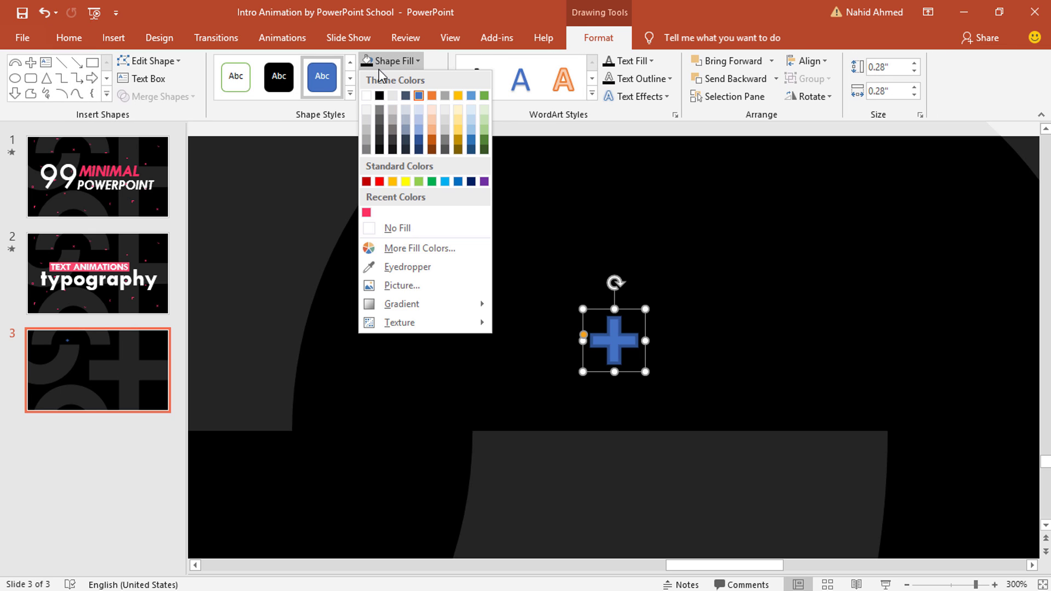
{"action": "left_click", "coordinate": [366, 212]}
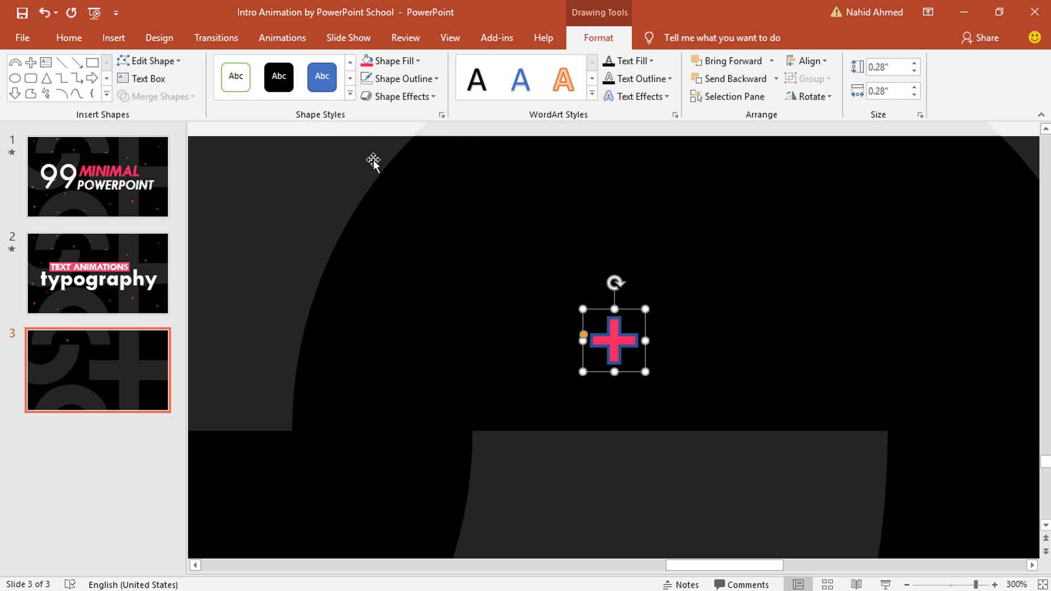
{"action": "left_click", "coordinate": [399, 78]}
{"action": "left_click", "coordinate": [368, 249]}
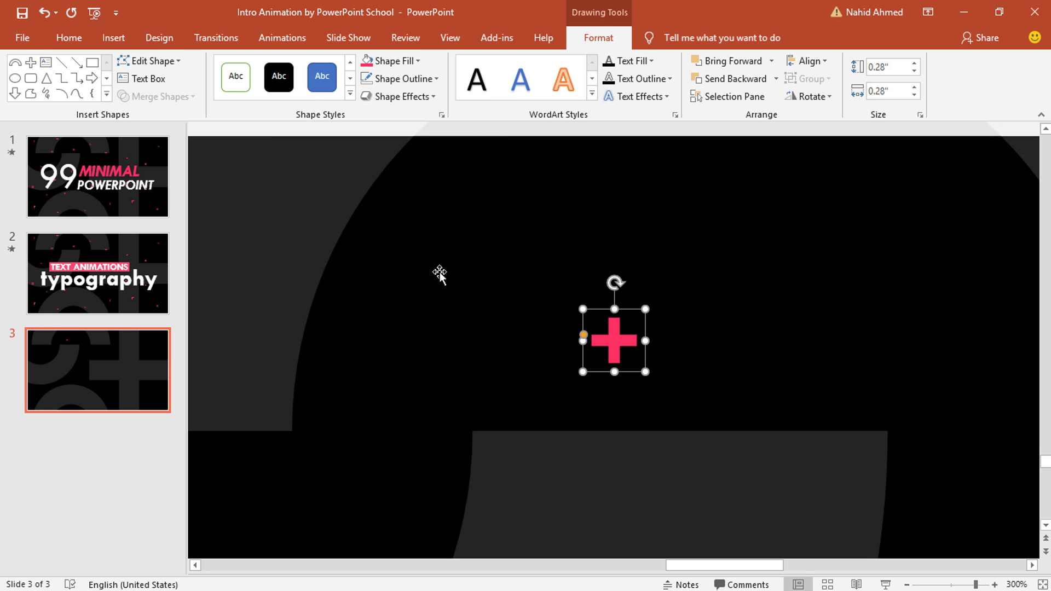
{"action": "scroll", "coordinate": [671, 340], "scroll_direction": "down", "scroll_amount": 5}
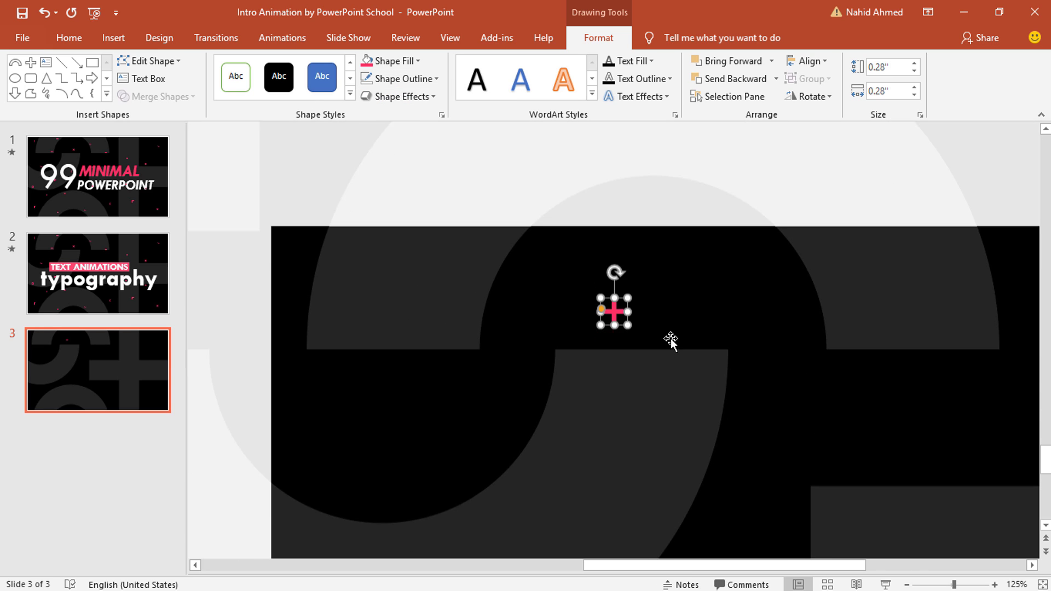
Draw a small arc beside the plus and colour its outline pink
{"action": "key", "text": "Escape"}
{"action": "left_click", "coordinate": [674, 62]}
{"action": "mouse_move", "coordinate": [673, 198]}
{"action": "left_mouse_down"}
{"action": "mouse_move", "coordinate": [697, 212]}
{"action": "mouse_move", "coordinate": [698, 226]}
{"action": "left_mouse_up"}
{"action": "left_click", "coordinate": [600, 37]}
{"action": "left_click", "coordinate": [378, 77]}
{"action": "left_click", "coordinate": [367, 228]}
{"action": "key", "text": "Escape"}
Draw a small pink-filled multiply sign below the arc
{"action": "left_click", "coordinate": [766, 94]}
{"action": "left_click", "coordinate": [706, 336]}
{"action": "left_click_drag", "start_coordinate": [645, 288], "coordinate": [678, 322]}
{"action": "left_click", "coordinate": [599, 38]}
{"action": "left_click", "coordinate": [389, 61]}
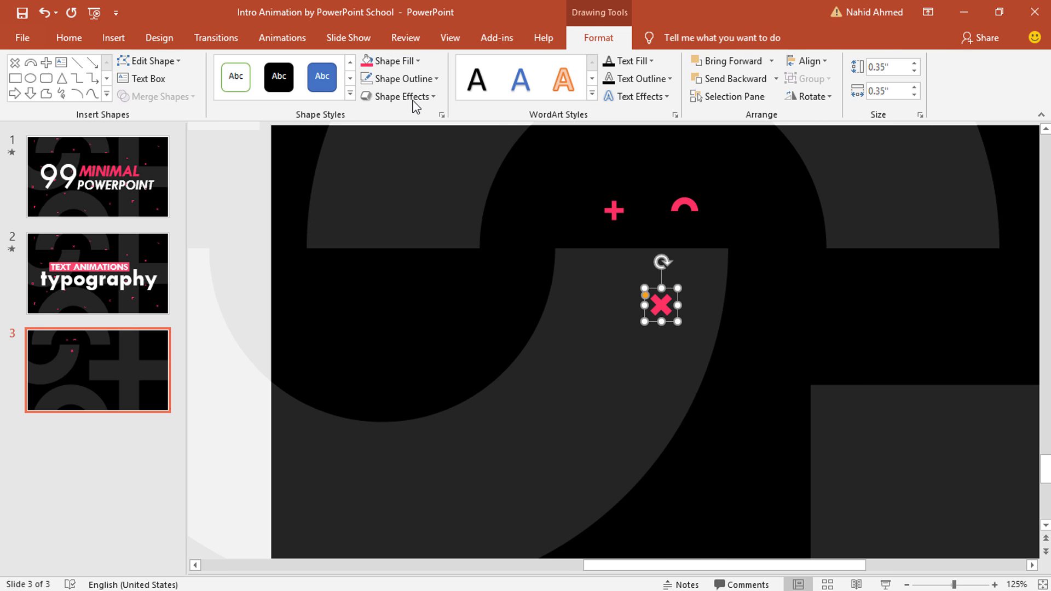
{"action": "key", "text": "Escape"}
Draw a small pink donut near the multiply sign
{"action": "left_click", "coordinate": [767, 94]}
{"action": "left_click", "coordinate": [691, 222]}
{"action": "left_click_drag", "start_coordinate": [696, 260], "coordinate": [716, 280]}
{"action": "key", "text": "F4"}
{"action": "key", "text": "Escape"}
Draw a small pink minus shape on the slide
{"action": "left_click", "coordinate": [766, 94]}
{"action": "left_click", "coordinate": [691, 221]}
{"action": "left_click_drag", "start_coordinate": [597, 331], "coordinate": [614, 335]}
{"action": "scroll", "coordinate": [533, 305], "scroll_direction": "down", "scroll_amount": 5}
{"action": "scroll", "coordinate": [487, 223], "scroll_direction": "up", "scroll_amount": 2}
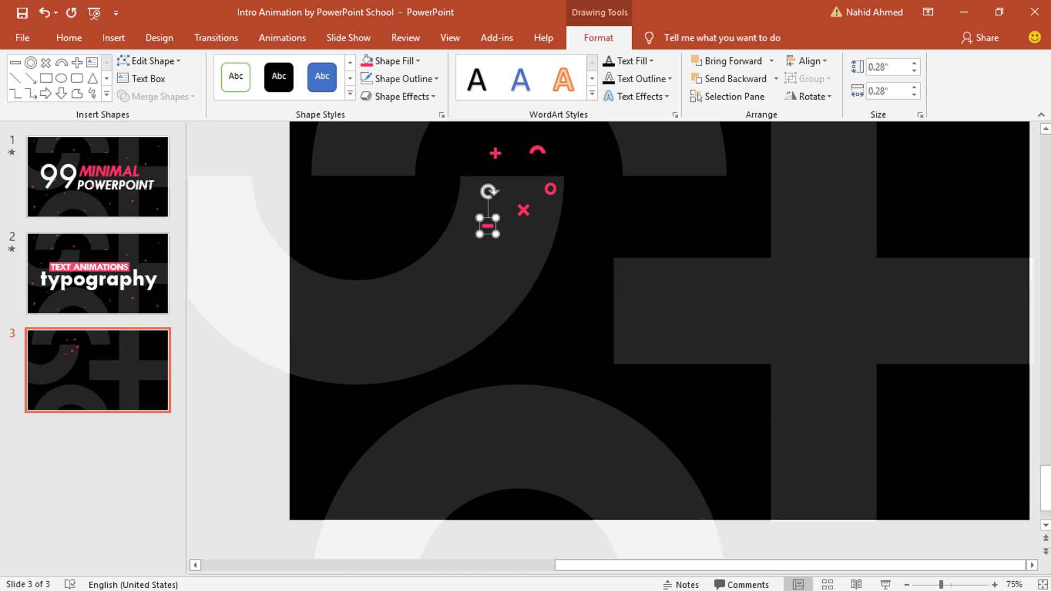
Rearrange the pink shapes and scatter copies of the plus, arc and donut across the slide
{"action": "left_click", "coordinate": [496, 169]}
{"action": "left_click_drag", "start_coordinate": [524, 229], "coordinate": [468, 156]}
{"action": "left_click_drag", "start_coordinate": [550, 207], "coordinate": [341, 341]}
{"action": "left_click_drag", "start_coordinate": [538, 168], "coordinate": [775, 217]}
{"action": "left_click_drag", "start_coordinate": [319, 228], "coordinate": [681, 139]}
{"action": "left_click_drag", "start_coordinate": [347, 146], "coordinate": [824, 155]}
{"action": "left_click_drag", "start_coordinate": [341, 340], "coordinate": [868, 220]}
{"action": "left_click_drag", "start_coordinate": [681, 138], "coordinate": [747, 317]}
{"action": "left_click_drag", "start_coordinate": [415, 254], "coordinate": [627, 350]}
{"action": "left_click_drag", "start_coordinate": [582, 171], "coordinate": [518, 483]}
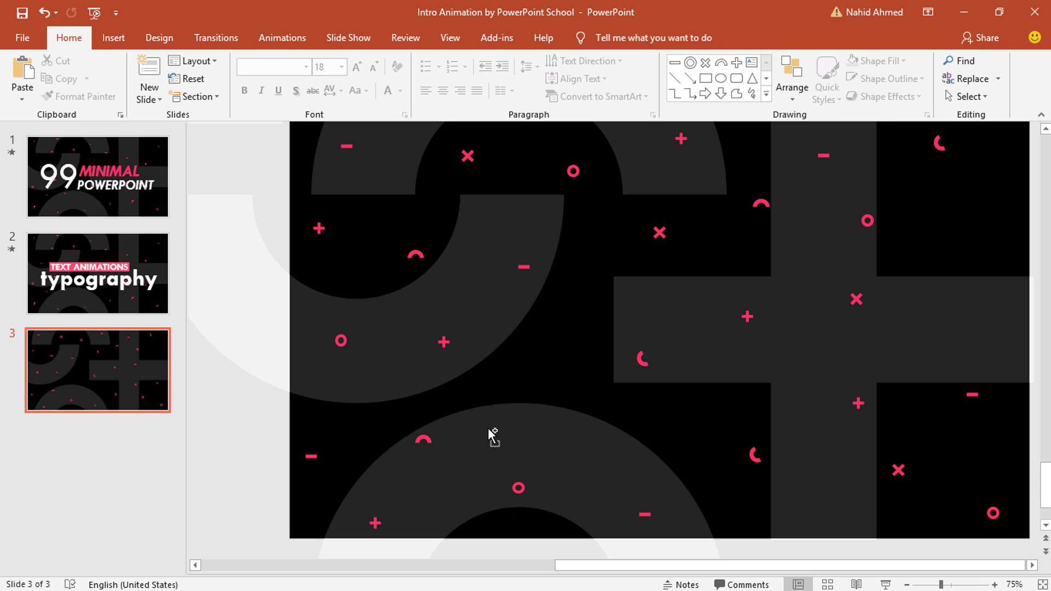
Select the confetti shapes without the background picture and place a copy off-slide up-left
{"action": "scroll", "coordinate": [488, 429], "scroll_direction": "down", "scroll_amount": 5}
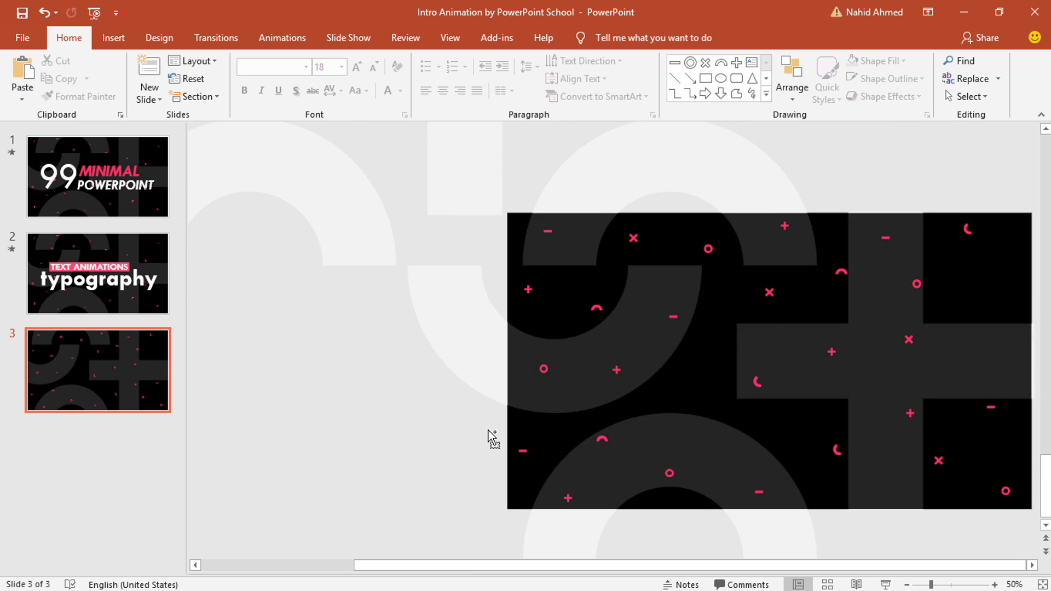
{"action": "mouse_move", "coordinate": [893, 314]}
{"action": "left_mouse_down"}
{"action": "mouse_move", "coordinate": [869, 350]}
{"action": "mouse_move", "coordinate": [667, 494]}
{"action": "mouse_move", "coordinate": [577, 535]}
{"action": "mouse_move", "coordinate": [484, 555]}
{"action": "left_mouse_up"}
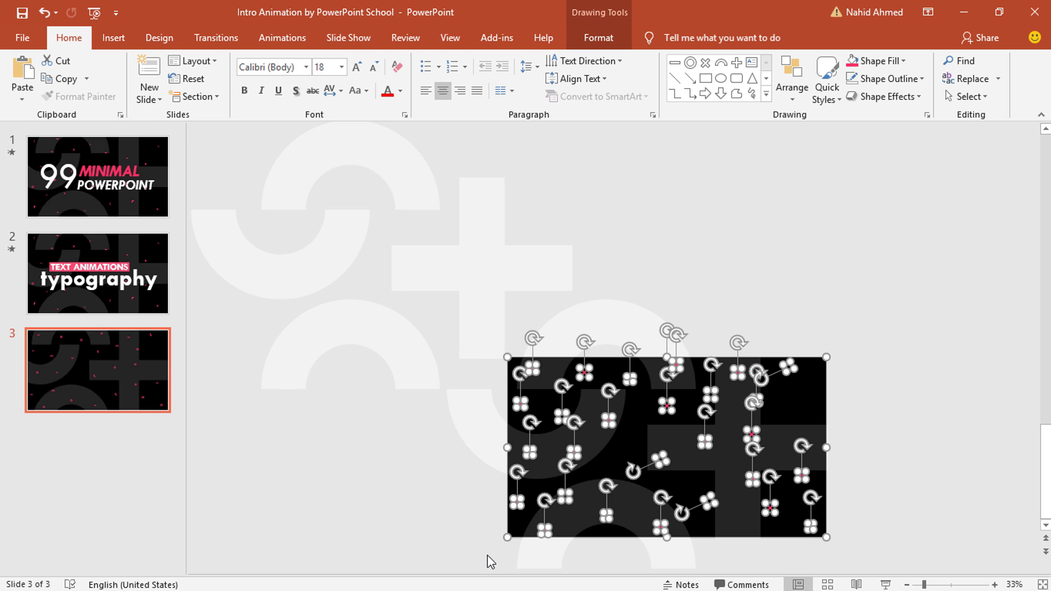
{"action": "left_click", "coordinate": [801, 395], "text": "ctrl"}
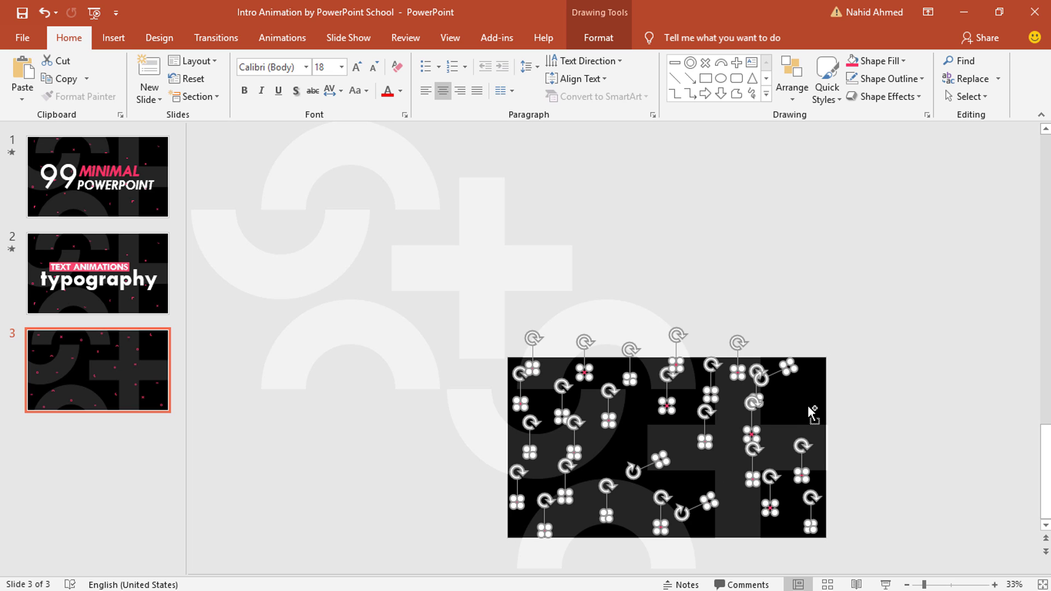
{"action": "scroll", "coordinate": [721, 422], "scroll_direction": "up", "scroll_amount": 4}
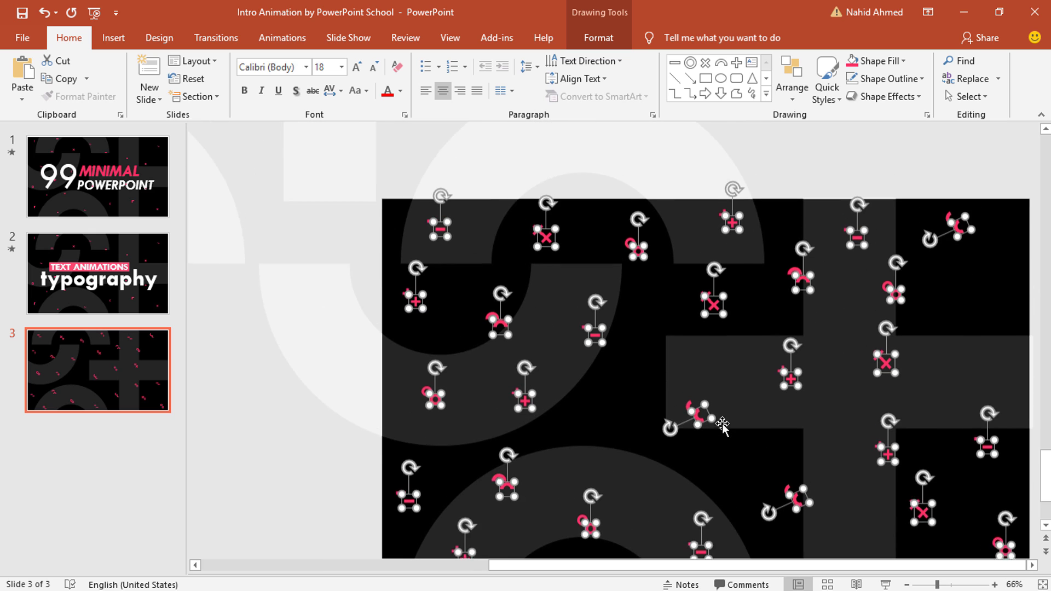
{"action": "scroll", "coordinate": [721, 422], "scroll_direction": "up", "scroll_amount": 1}
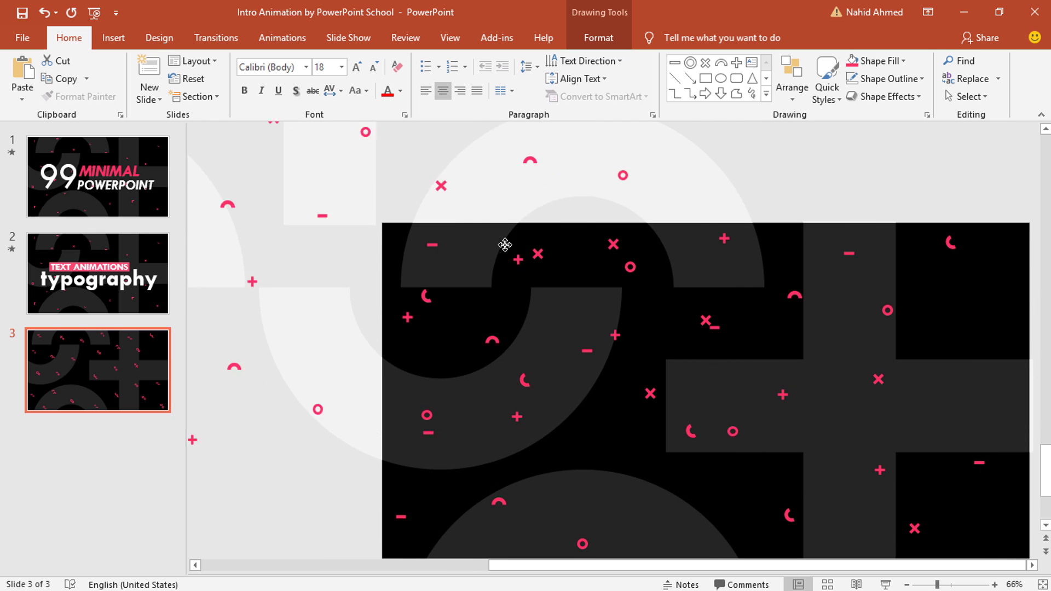
{"action": "left_click_drag", "start_coordinate": [504, 244], "coordinate": [241, 129]}
{"action": "left_click_drag", "start_coordinate": [241, 230], "coordinate": [277, 241]}
Delete the stray pink ×, circle and minus shapes from the slide
{"action": "left_click", "coordinate": [253, 468]}
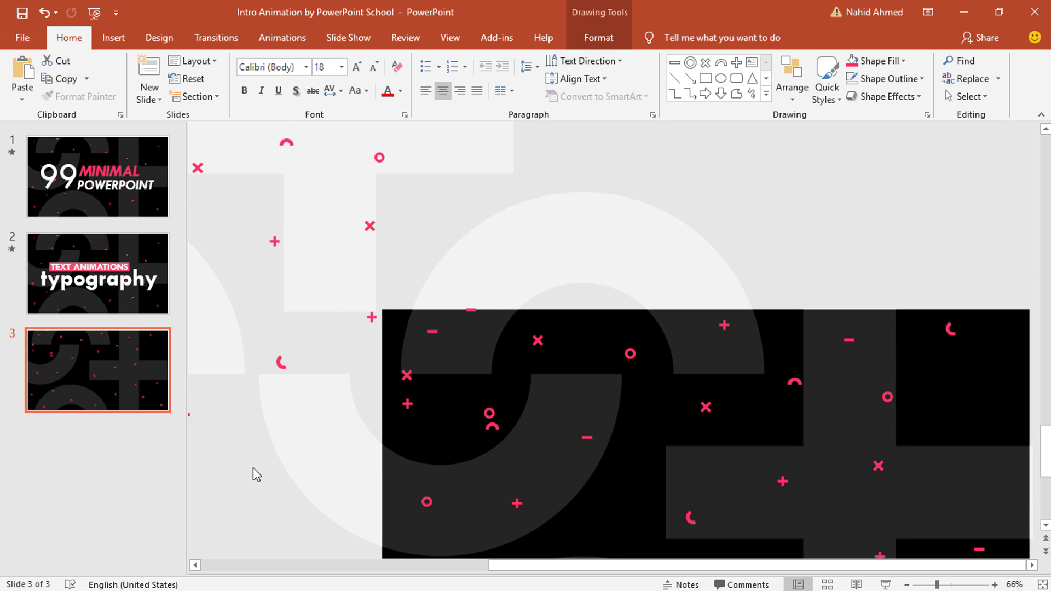
{"action": "left_click", "coordinate": [405, 377]}
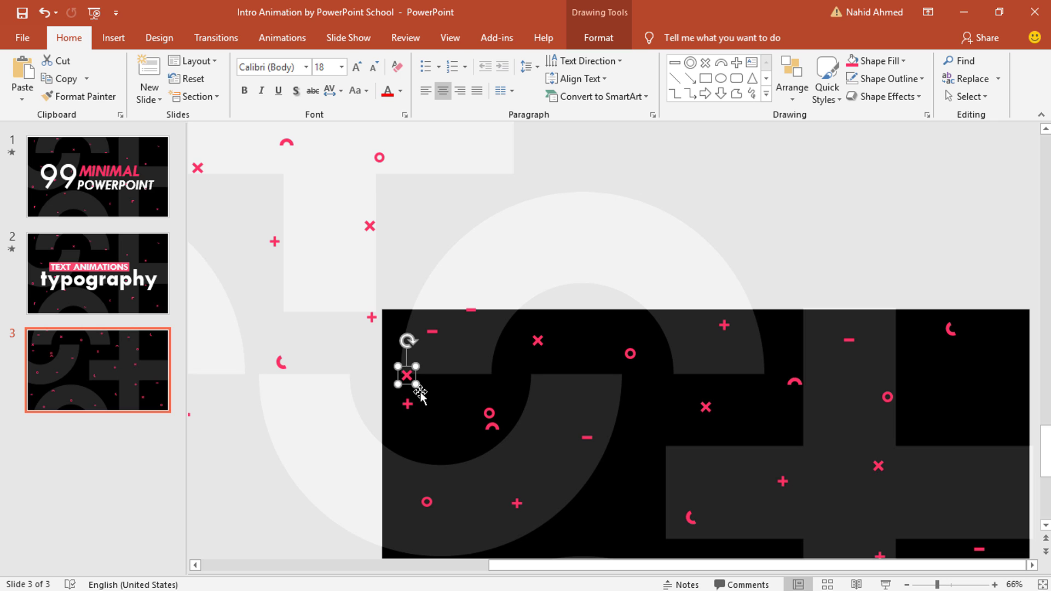
{"action": "key", "text": "Delete"}
{"action": "left_click", "coordinate": [489, 413]}
{"action": "key", "text": "Delete"}
{"action": "left_click", "coordinate": [470, 310]}
{"action": "key", "text": "Delete"}
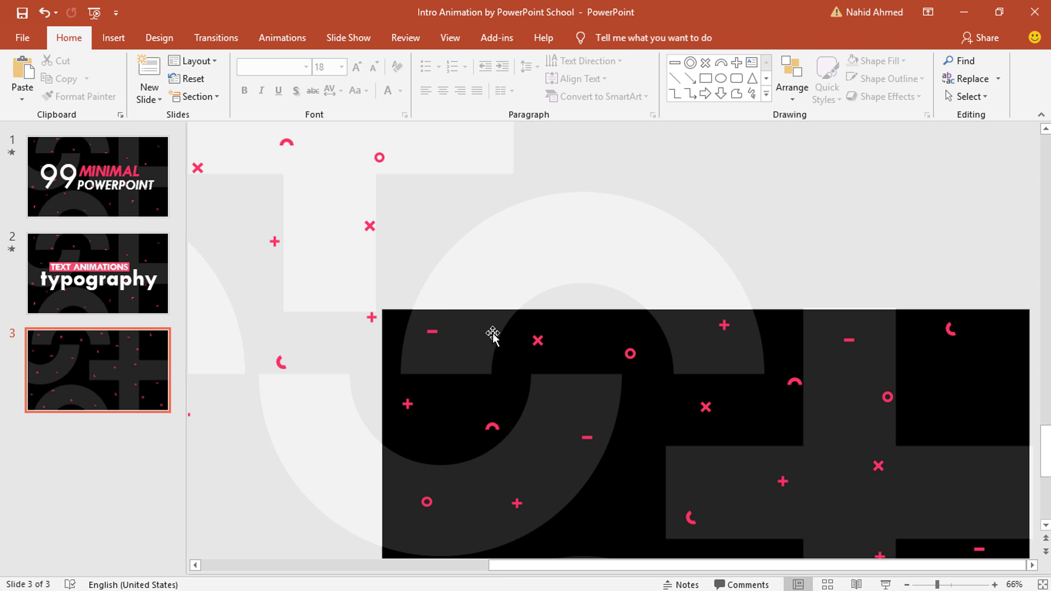
Marquee-select all the pink confetti, on and off the slide, and group it with Ctrl+G
{"action": "scroll", "coordinate": [492, 335], "scroll_direction": "down", "scroll_amount": 5, "text": "ctrl"}
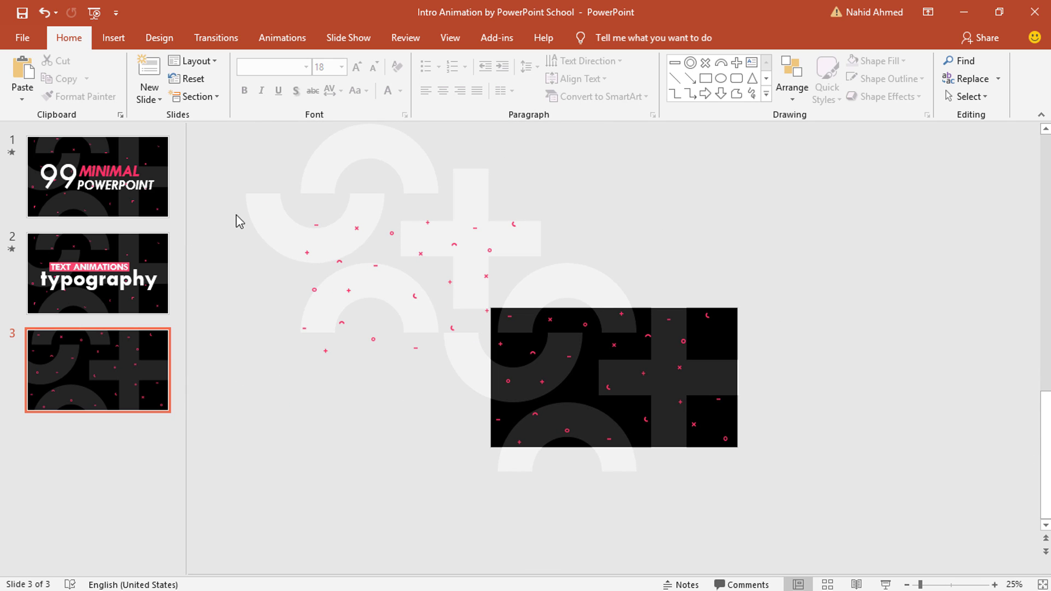
{"action": "mouse_move", "coordinate": [216, 201]}
{"action": "left_mouse_down"}
{"action": "mouse_move", "coordinate": [349, 290]}
{"action": "mouse_move", "coordinate": [658, 409]}
{"action": "mouse_move", "coordinate": [734, 468]}
{"action": "left_mouse_up"}
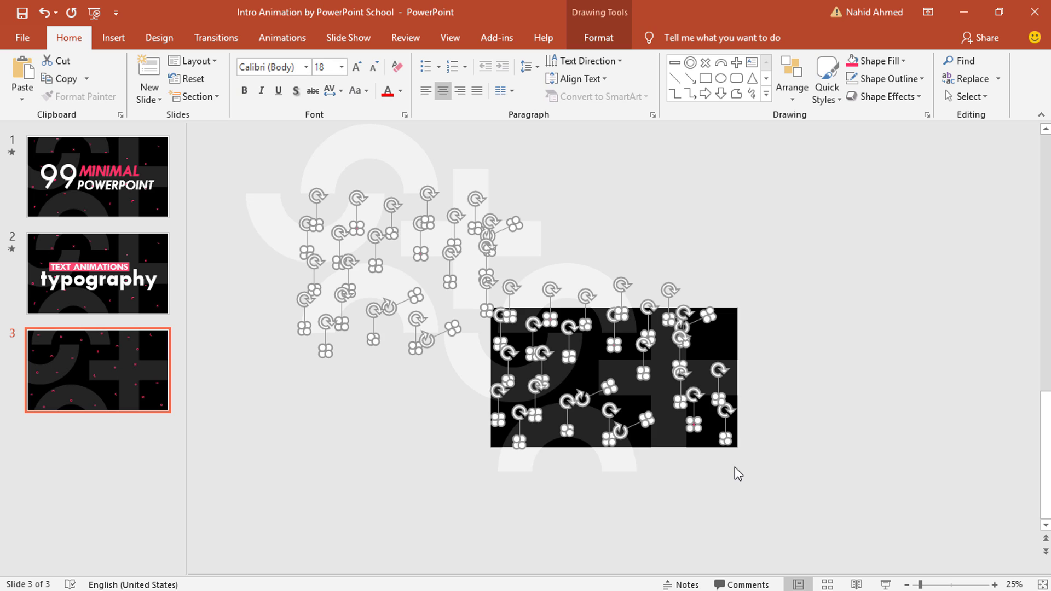
{"action": "key", "text": "ctrl+g"}
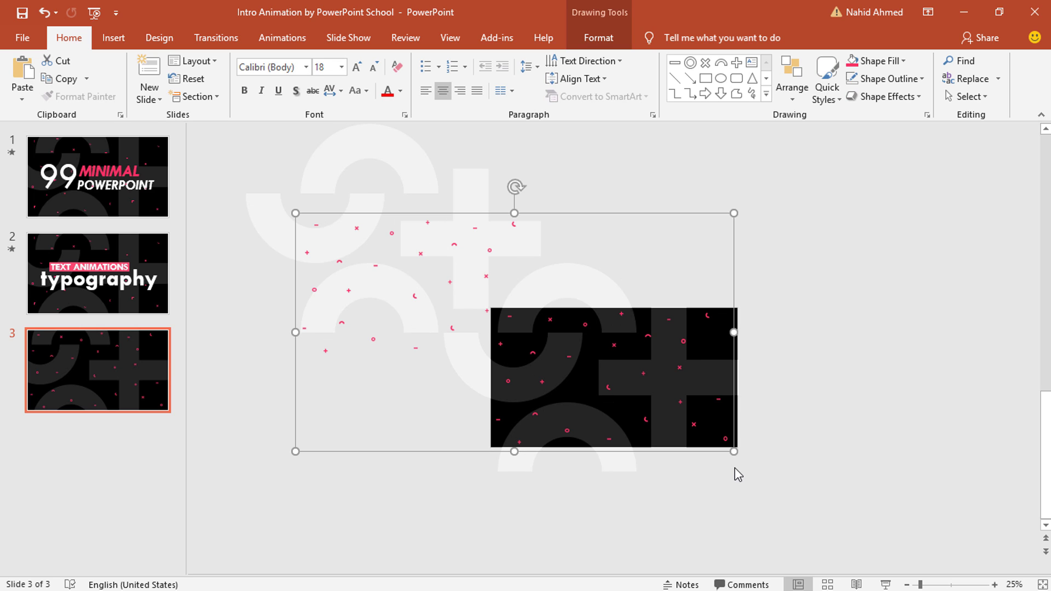
{"action": "left_click", "coordinate": [637, 486]}
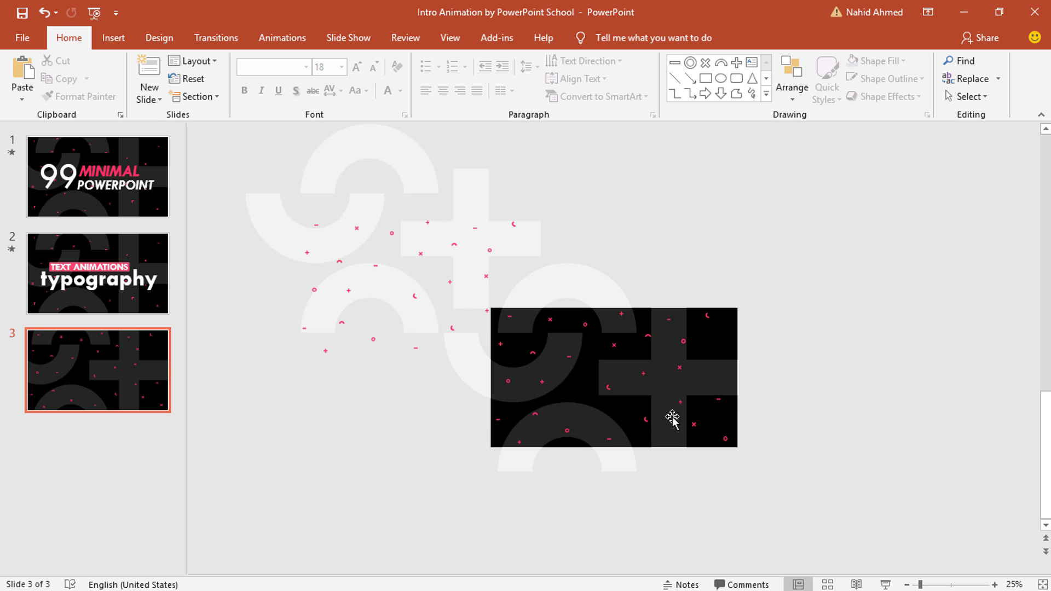
{"action": "scroll", "coordinate": [880, 423], "scroll_direction": "up", "scroll_amount": 5, "text": "ctrl"}
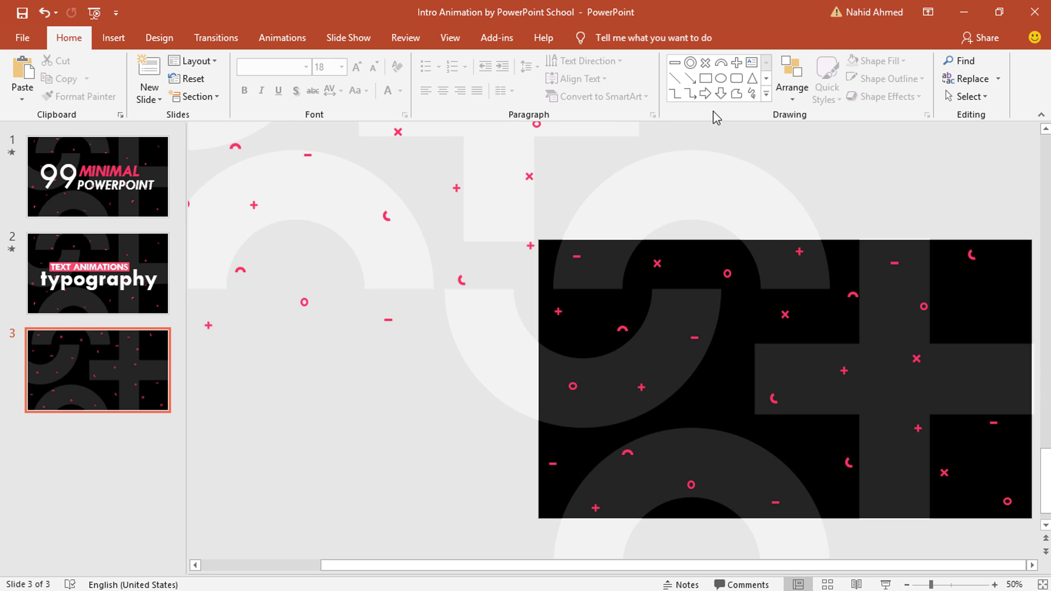
Paste the 99 into a new text box and set its font to Tw Cen MT
{"action": "left_click", "coordinate": [755, 63]}
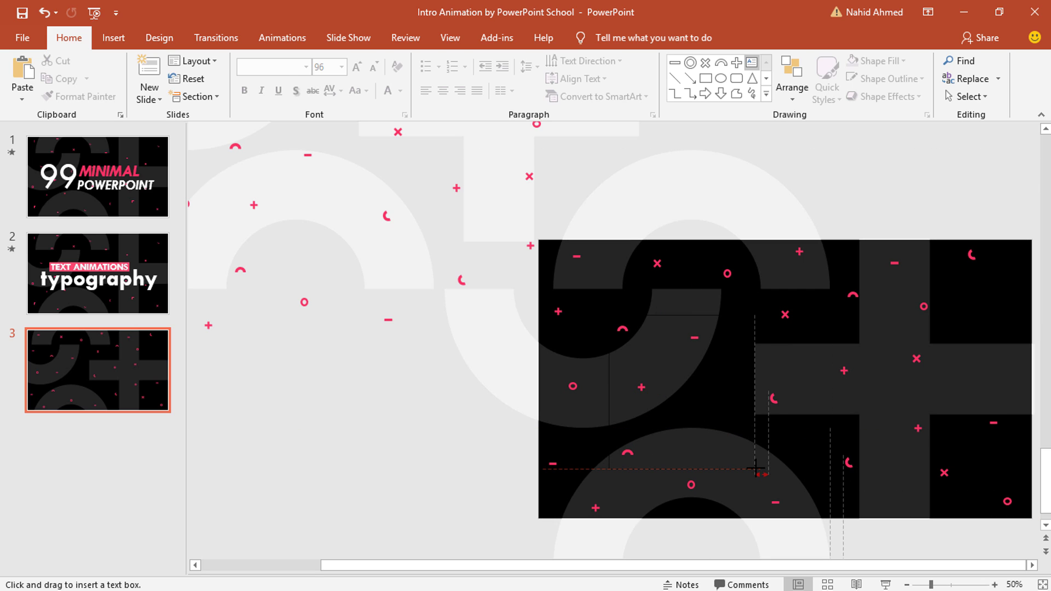
{"action": "left_click_drag", "start_coordinate": [756, 468], "coordinate": [755, 469]}
{"action": "key", "text": "ctrl+v"}
{"action": "left_click", "coordinate": [288, 66]}
{"action": "type", "text": "Tw"}
{"action": "key", "text": "Return"}
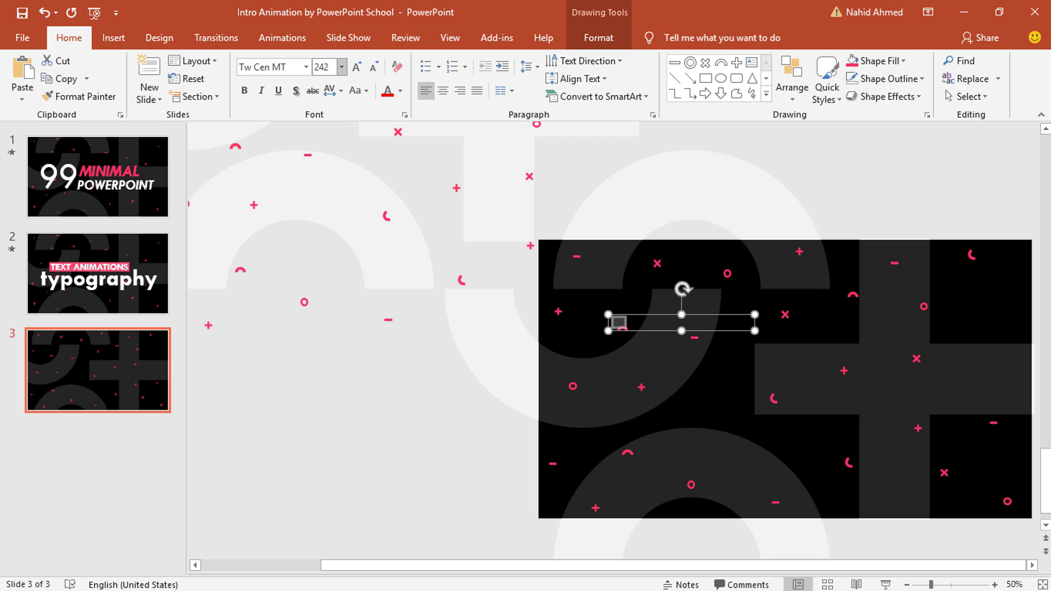
Make the 99 white and centred, move it left, and draw a wide empty text box to its right
{"action": "left_click", "coordinate": [400, 91]}
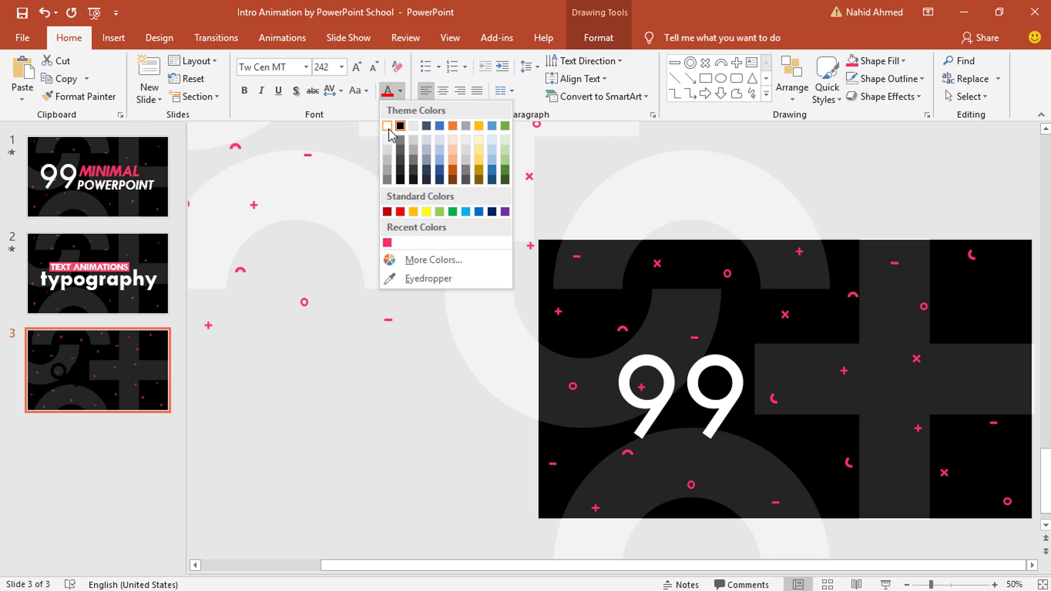
{"action": "left_click", "coordinate": [388, 127]}
{"action": "left_click", "coordinate": [443, 91]}
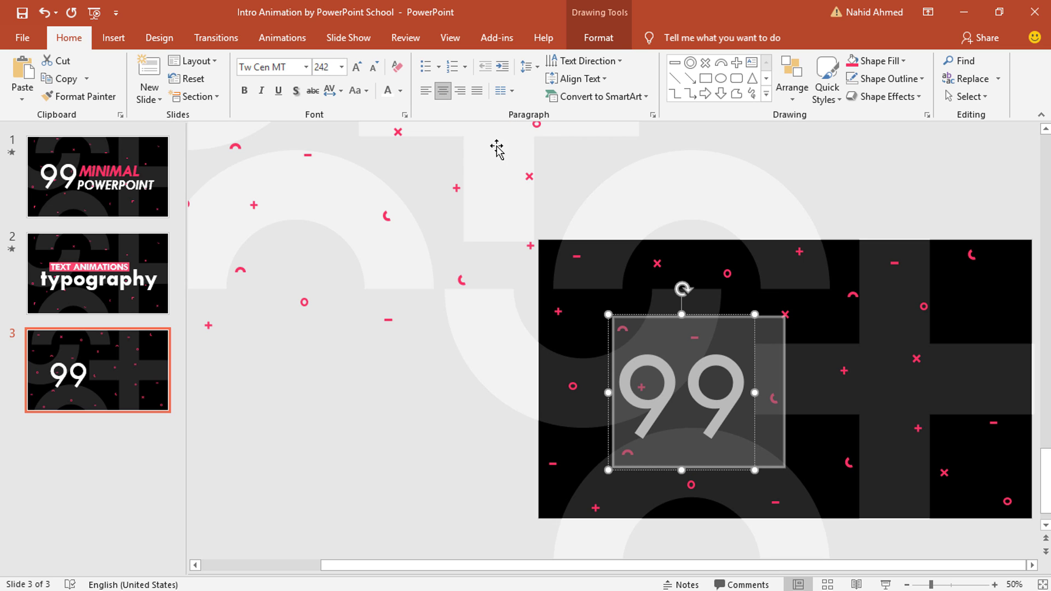
{"action": "left_click_drag", "start_coordinate": [755, 353], "coordinate": [732, 340]}
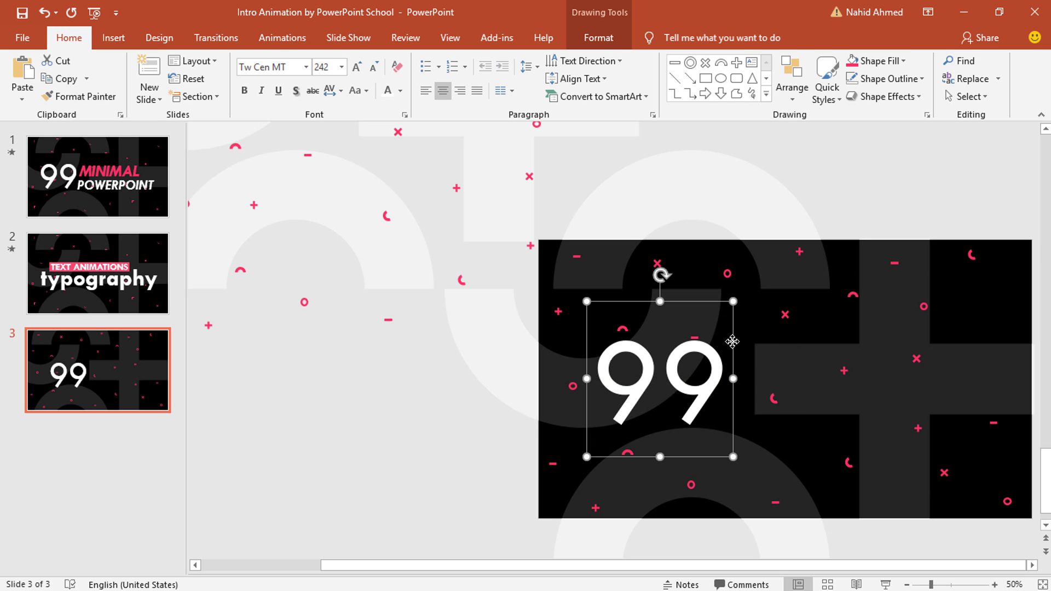
{"action": "left_click", "coordinate": [752, 63]}
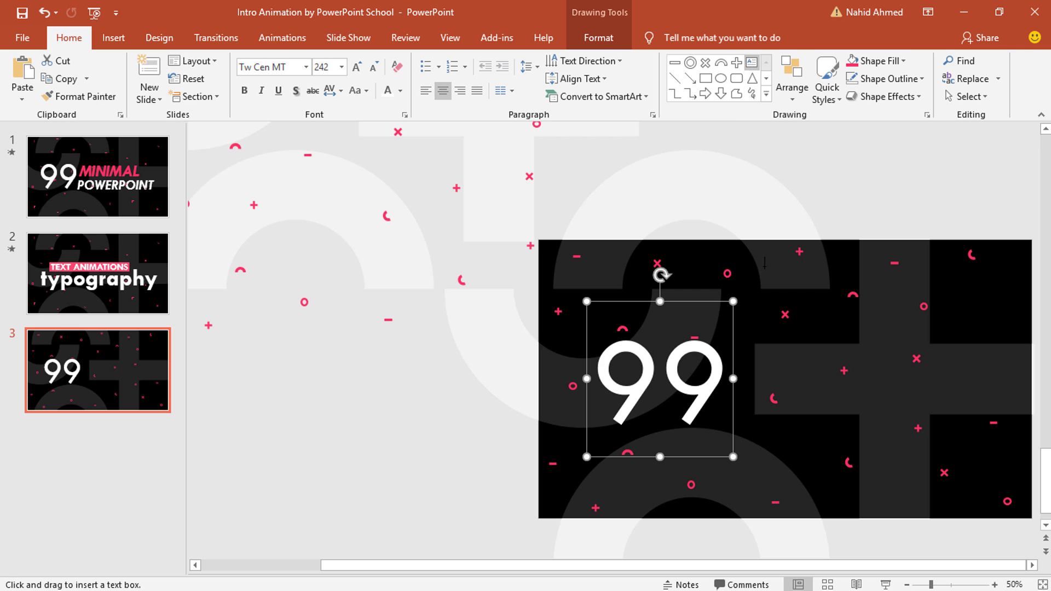
{"action": "left_click_drag", "start_coordinate": [755, 370], "coordinate": [1032, 369]}
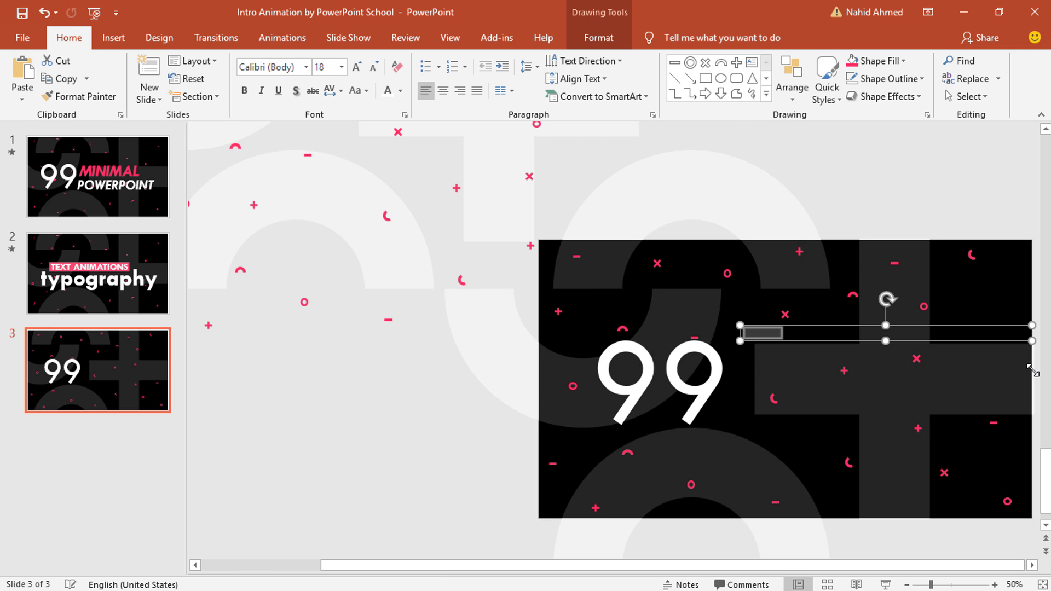
Format MINIMAL in Tw Cen MT 115 pt, bold, italic and pink, and nudge it left
{"action": "left_click", "coordinate": [298, 68]}
{"action": "type", "text": "Tw"}
{"action": "key", "text": "Return"}
{"action": "type", "text": "115"}
{"action": "key", "text": "Return"}
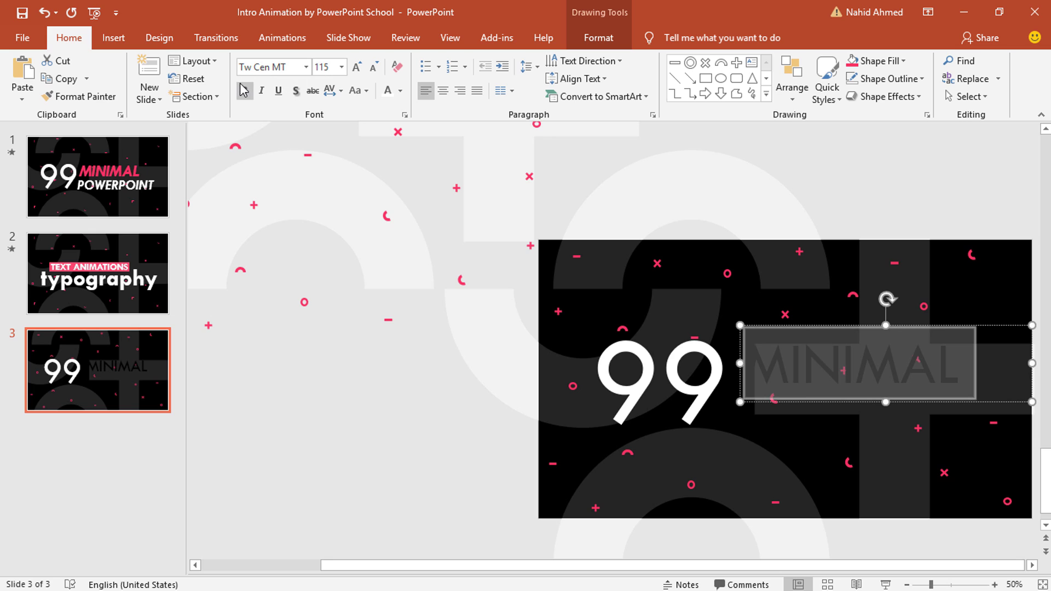
{"action": "left_click", "coordinate": [248, 95]}
{"action": "left_click", "coordinate": [262, 90]}
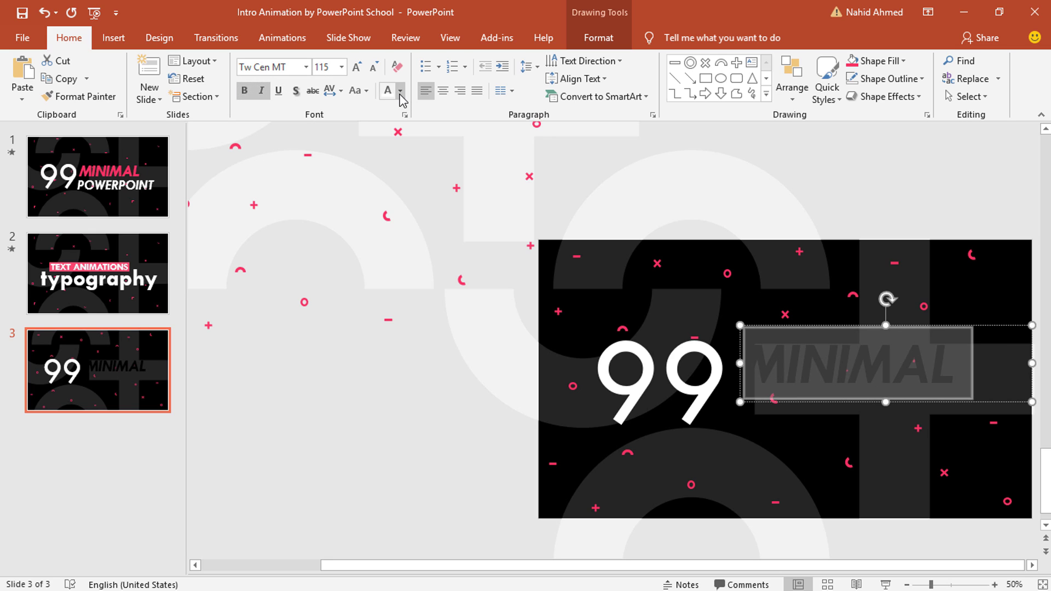
{"action": "left_click", "coordinate": [401, 91]}
{"action": "left_click", "coordinate": [388, 242]}
{"action": "left_click_drag", "start_coordinate": [984, 399], "coordinate": [971, 451]}
Turn the copied line below into a 96 pt white 'POWERPOINT' aligned under MINIMAL
{"action": "left_click", "coordinate": [913, 419]}
{"action": "triple_click", "coordinate": [912, 420]}
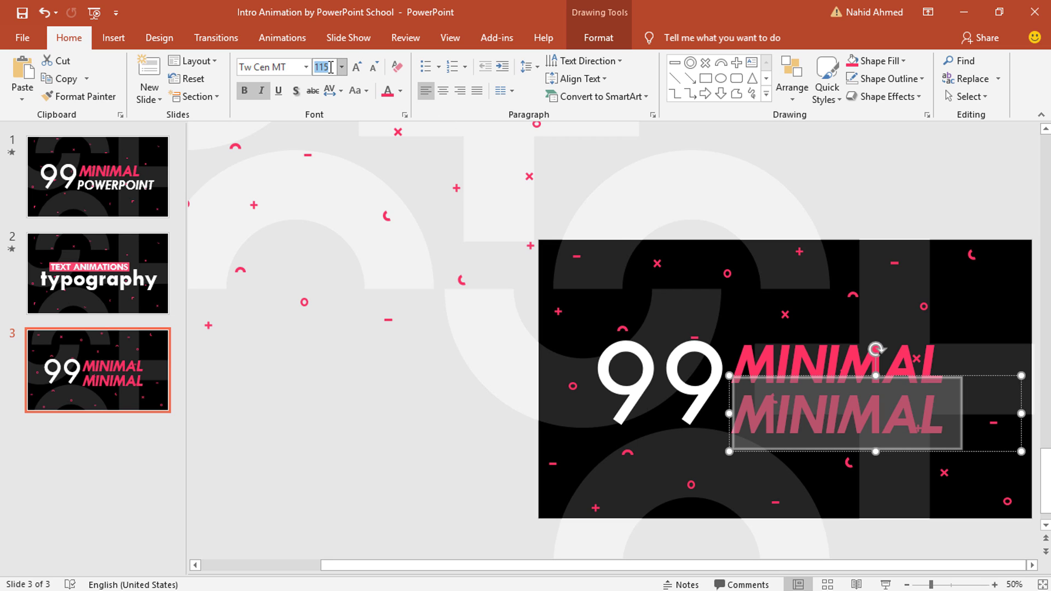
{"action": "type", "text": "96"}
{"action": "key", "text": "Return"}
{"action": "type", "text": "POWERPOINT"}
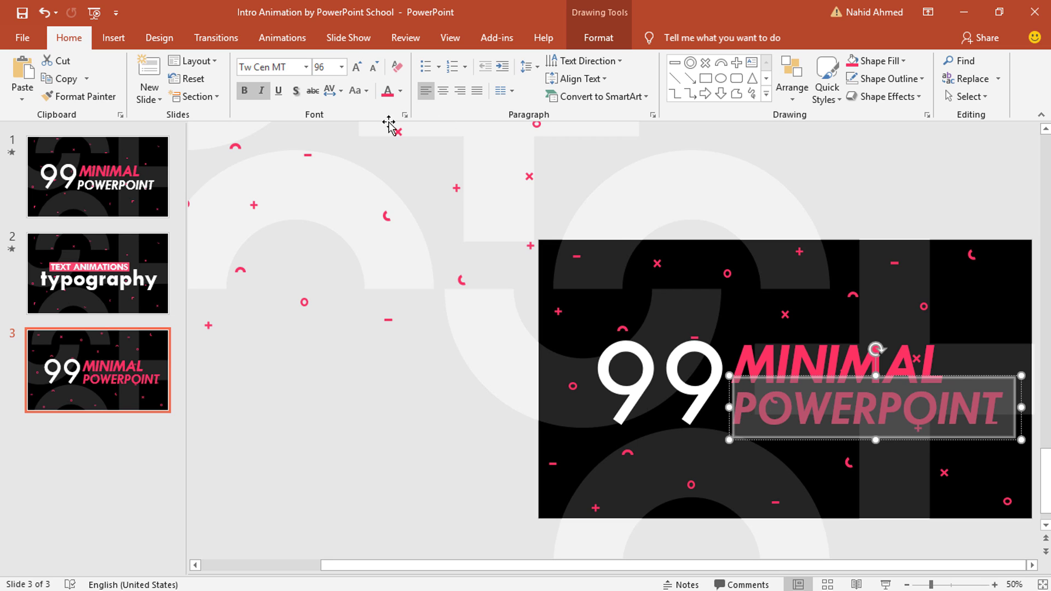
{"action": "left_click", "coordinate": [400, 91]}
{"action": "left_click", "coordinate": [387, 127]}
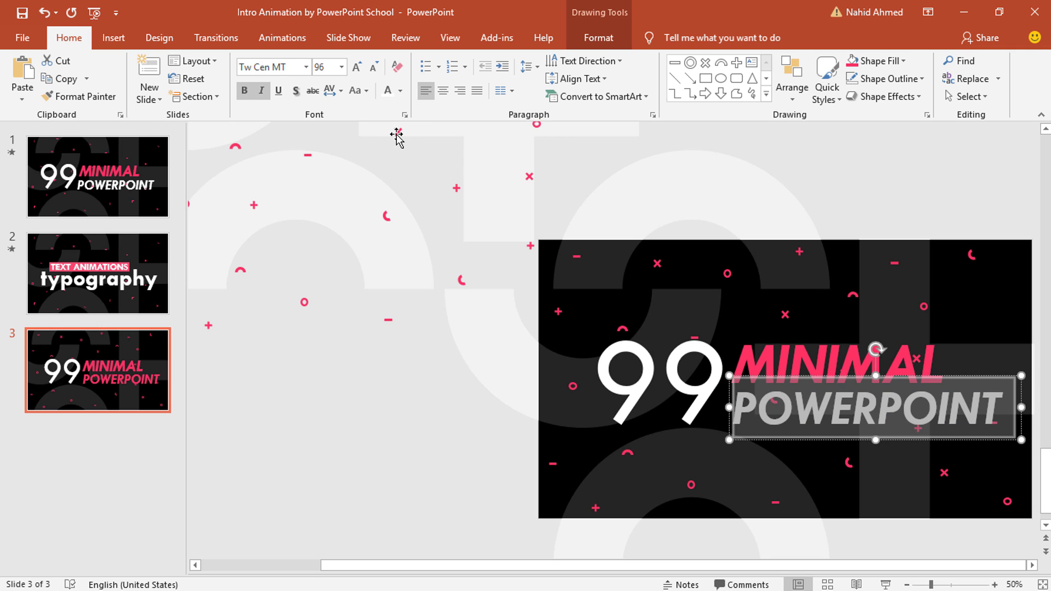
{"action": "left_click_drag", "start_coordinate": [905, 437], "coordinate": [897, 438]}
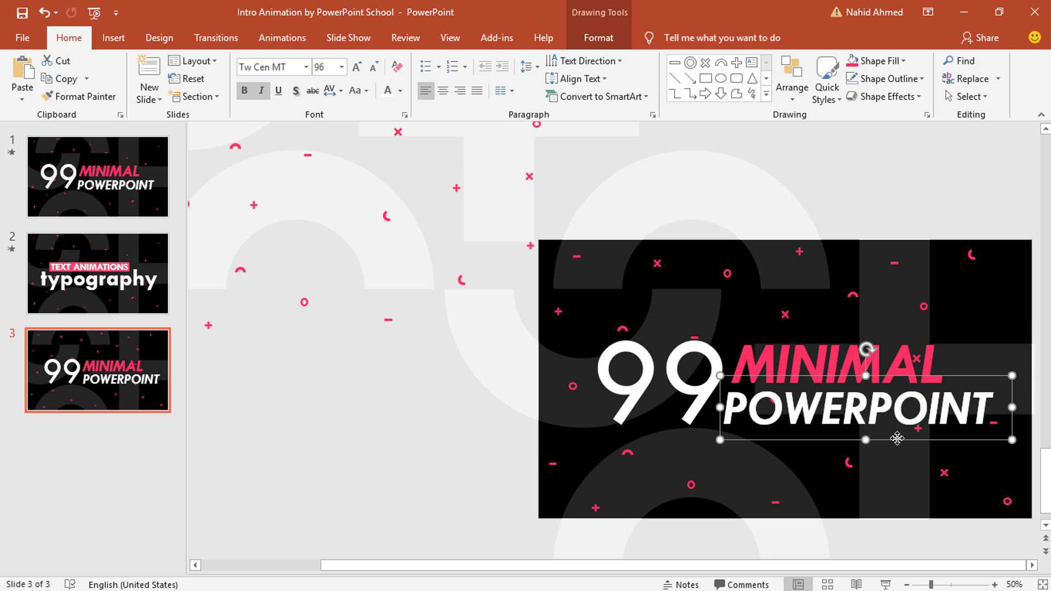
{"action": "left_click", "coordinate": [609, 351], "text": "shift"}
Move the 99, MINIMAL and POWERPOINT boxes together slightly up-left, then select the background group
{"action": "left_click", "coordinate": [776, 361], "text": "shift"}
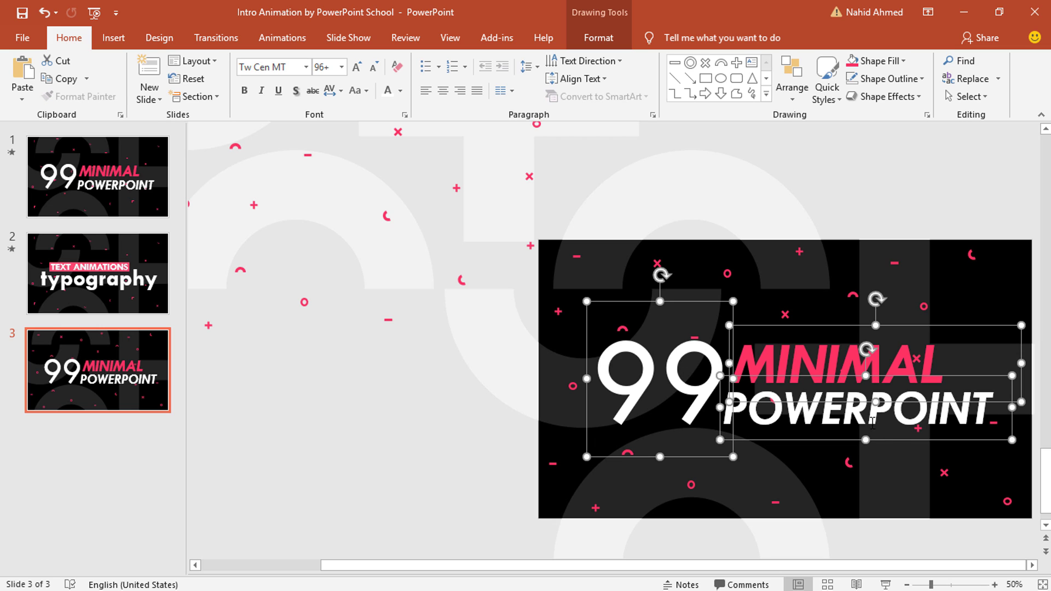
{"action": "left_click_drag", "start_coordinate": [901, 445], "coordinate": [892, 438]}
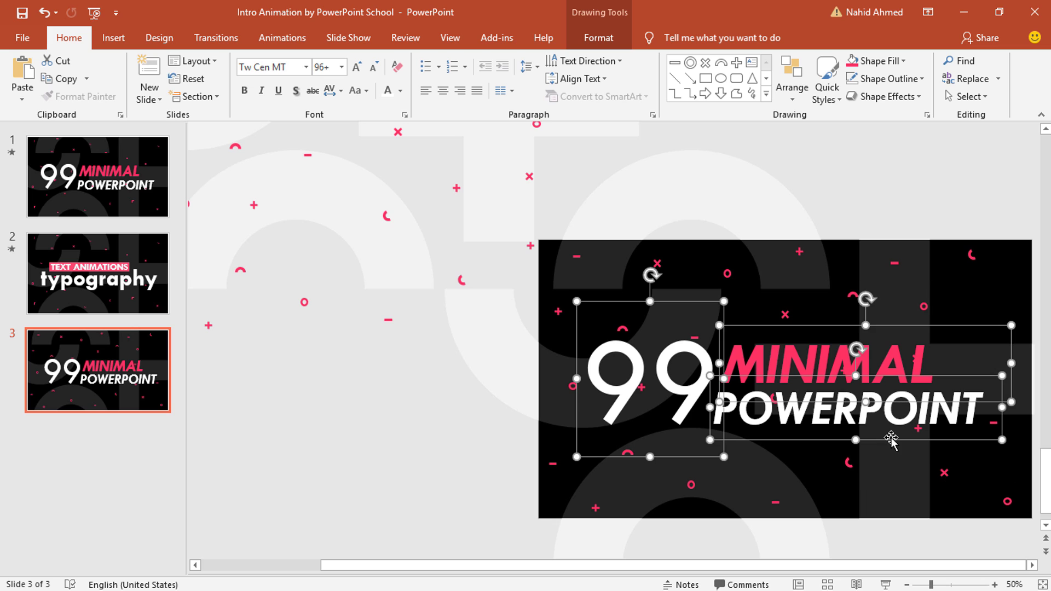
{"action": "left_click", "coordinate": [468, 499]}
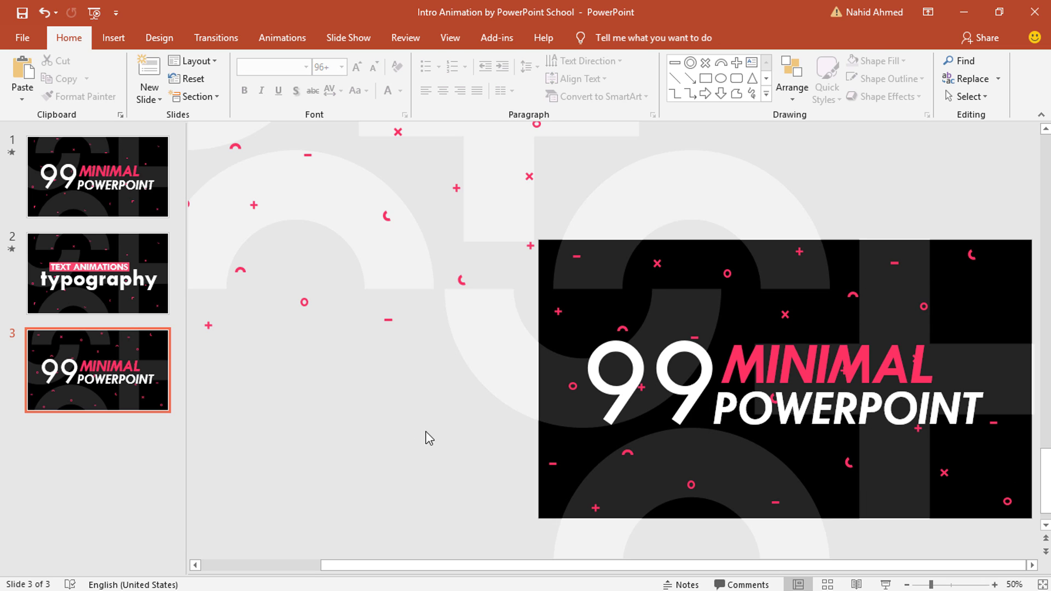
{"action": "left_click", "coordinate": [387, 321]}
{"action": "scroll", "coordinate": [418, 354], "scroll_direction": "down", "scroll_amount": 2, "text": "ctrl"}
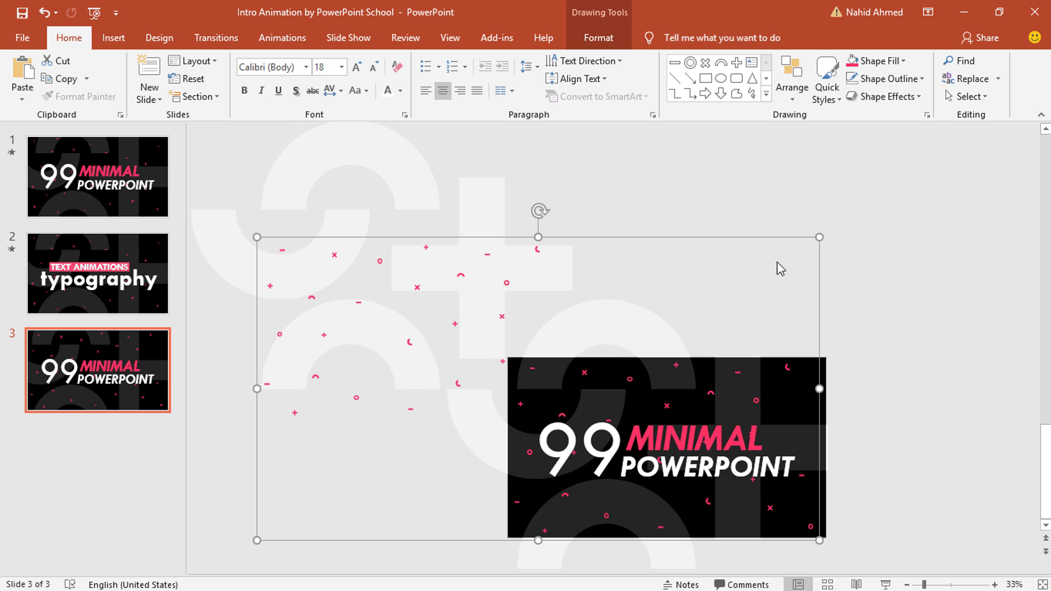
{"action": "right_click", "coordinate": [816, 240]}
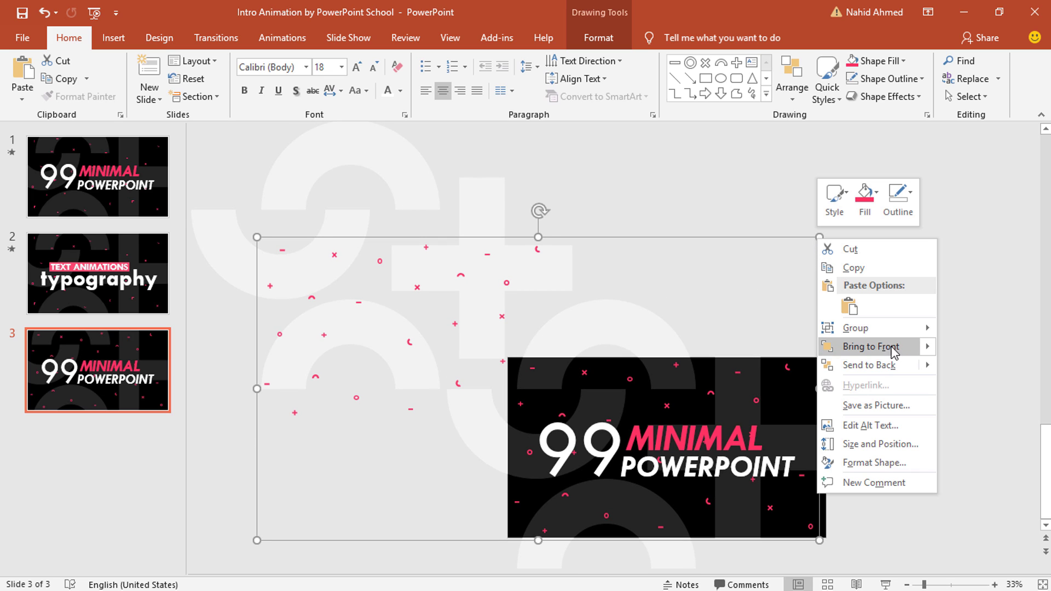
Bring the large background decoration group to the front
{"action": "mouse_move", "coordinate": [925, 347]}
{"action": "left_click", "coordinate": [965, 351]}
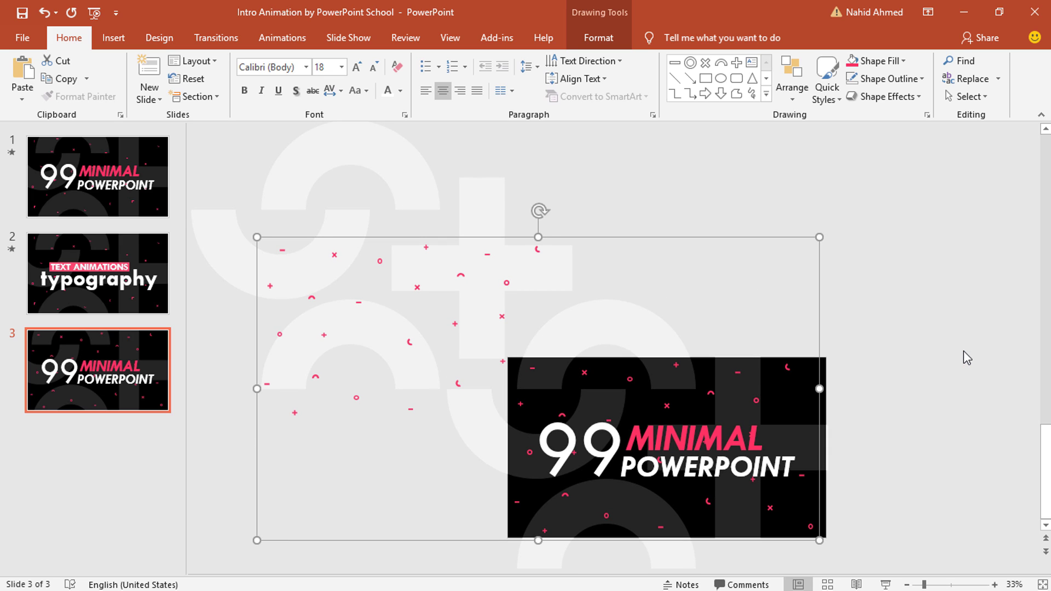
{"action": "left_click", "coordinate": [973, 400]}
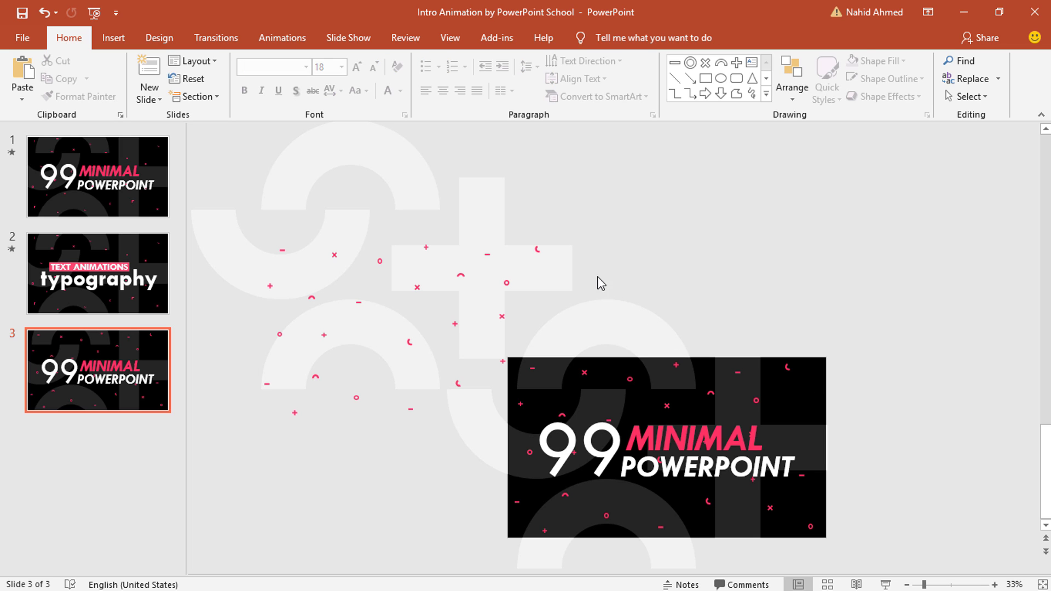
Open a narrowed Animation Pane on the Animations tab and select the background group
{"action": "left_click", "coordinate": [282, 38]}
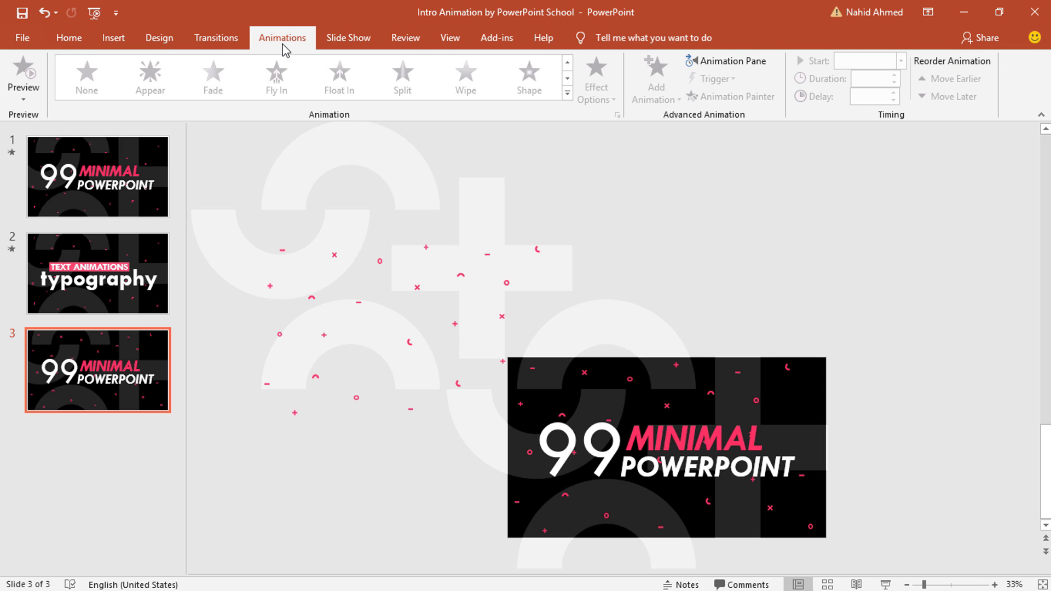
{"action": "left_click", "coordinate": [729, 62]}
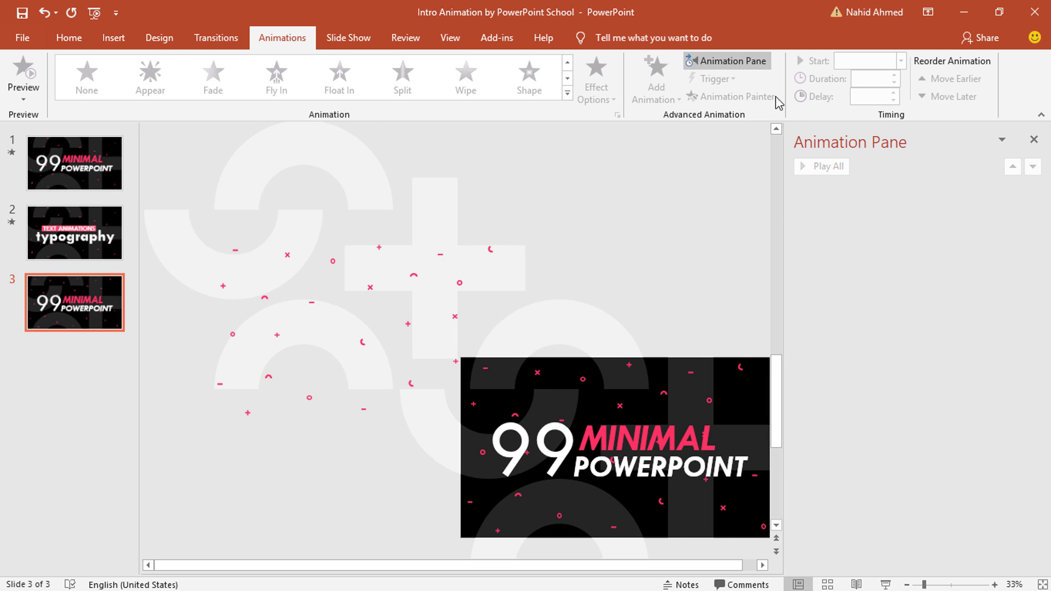
{"action": "left_click_drag", "start_coordinate": [782, 218], "coordinate": [866, 244]}
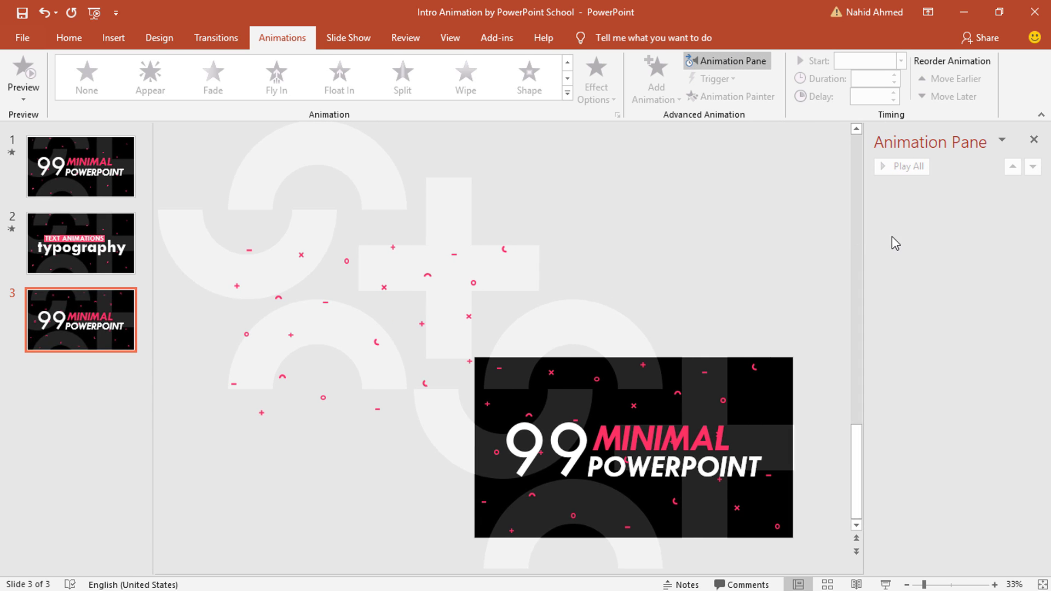
{"action": "left_click", "coordinate": [396, 183]}
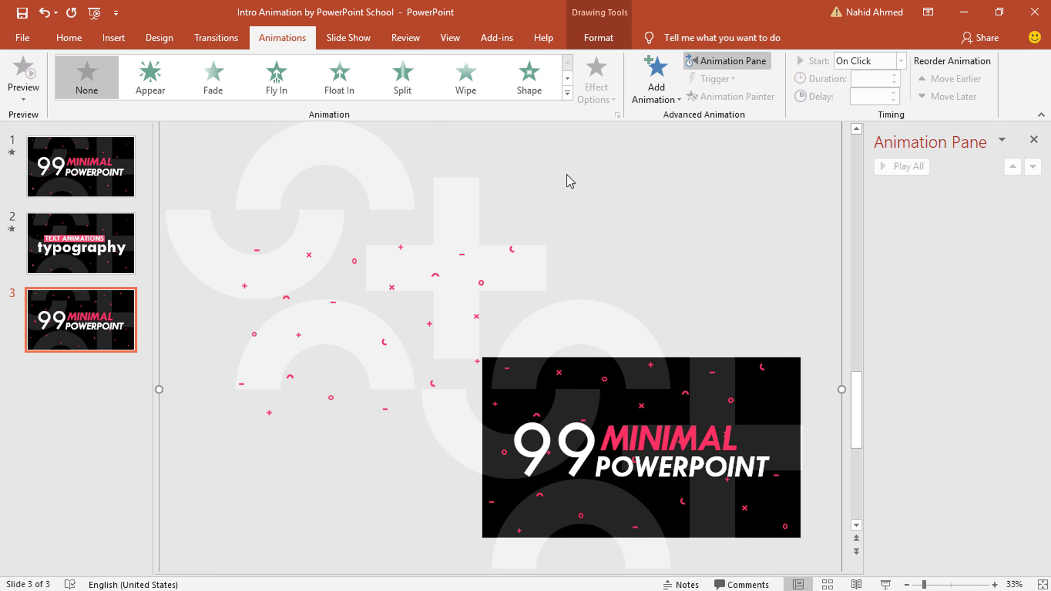
Give Group 18 a 2.5-second Lines motion path toward the lower right with Auto-reverse on
{"action": "left_click", "coordinate": [649, 90]}
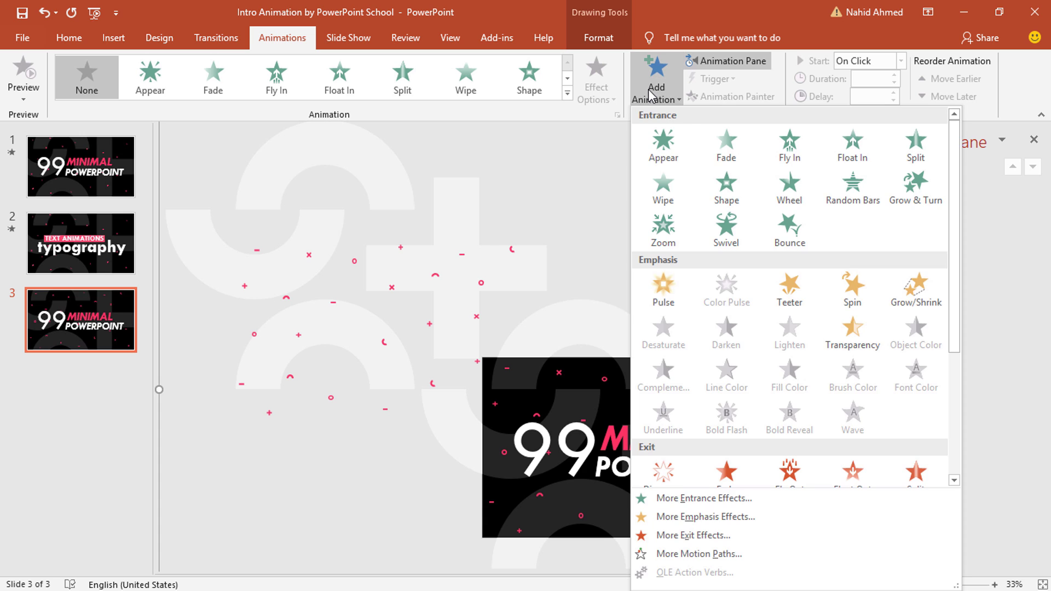
{"action": "scroll", "coordinate": [748, 247], "scroll_direction": "down", "scroll_amount": 3}
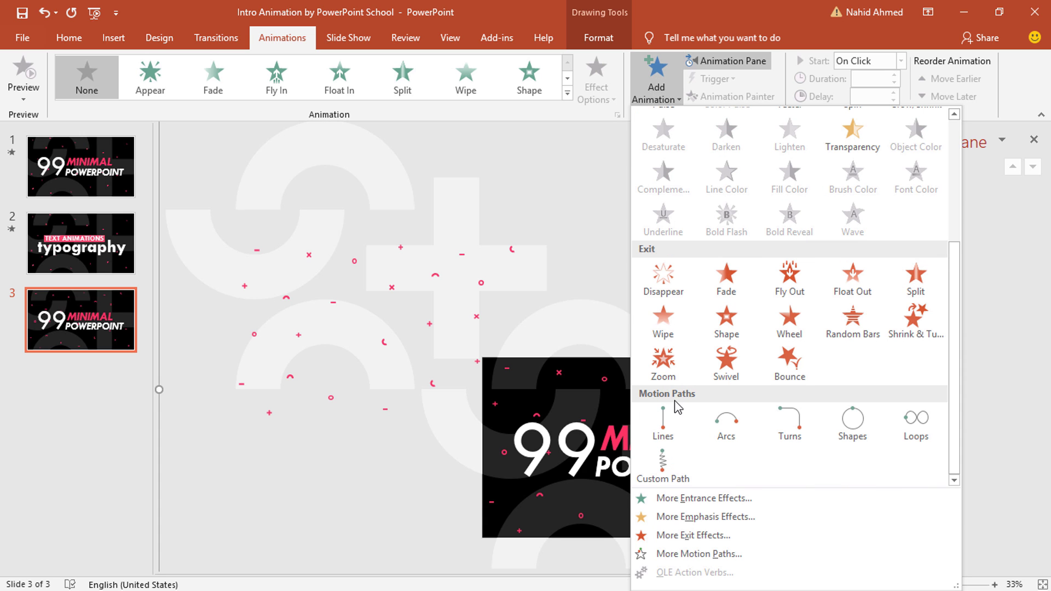
{"action": "left_click", "coordinate": [663, 433]}
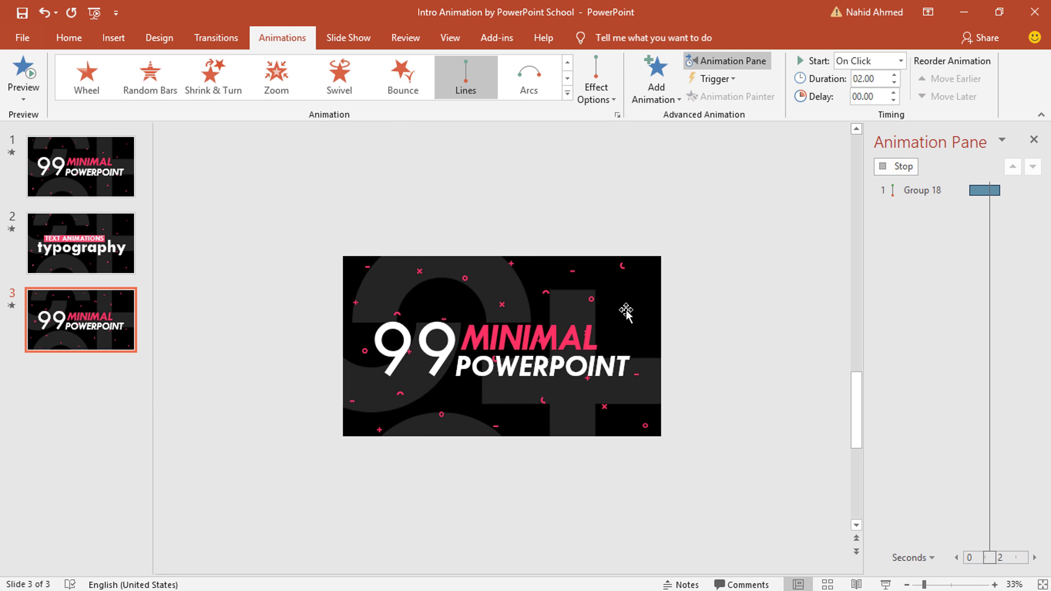
{"action": "left_click_drag", "start_coordinate": [518, 437], "coordinate": [752, 519]}
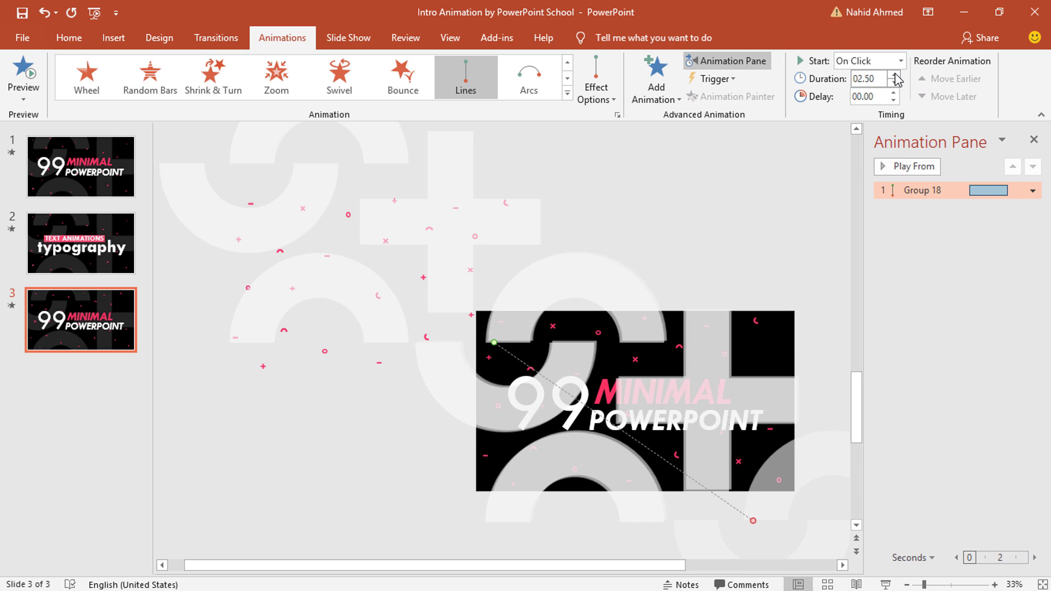
{"action": "left_click", "coordinate": [1033, 191]}
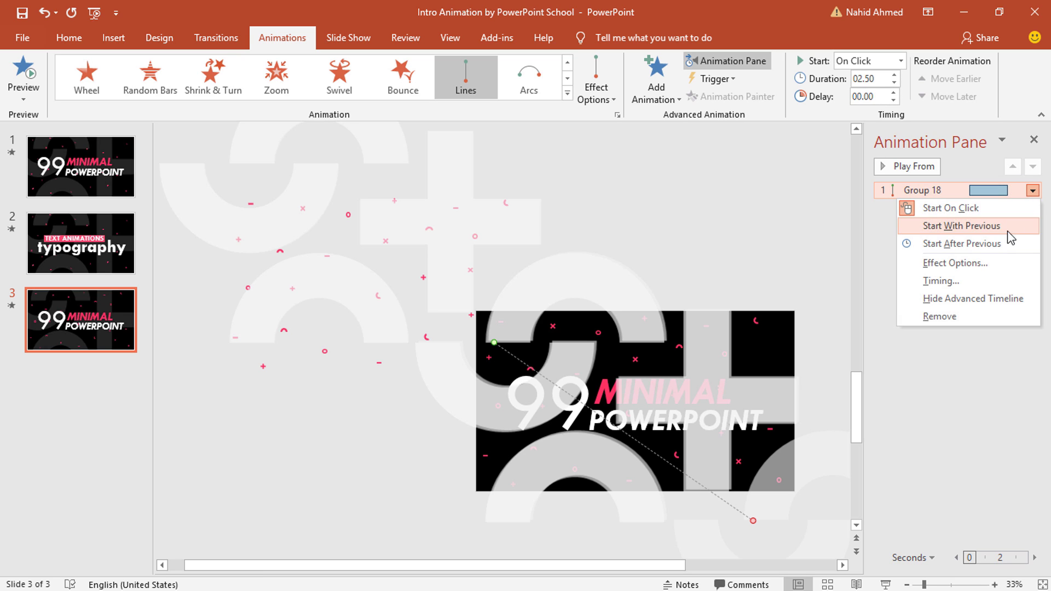
{"action": "left_click", "coordinate": [991, 262]}
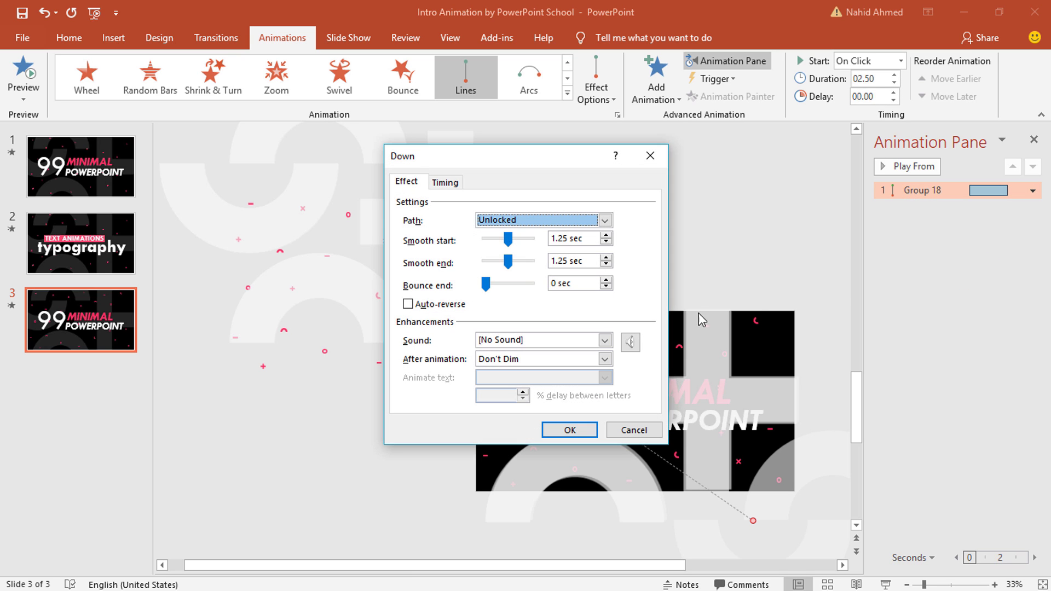
{"action": "left_click", "coordinate": [408, 304]}
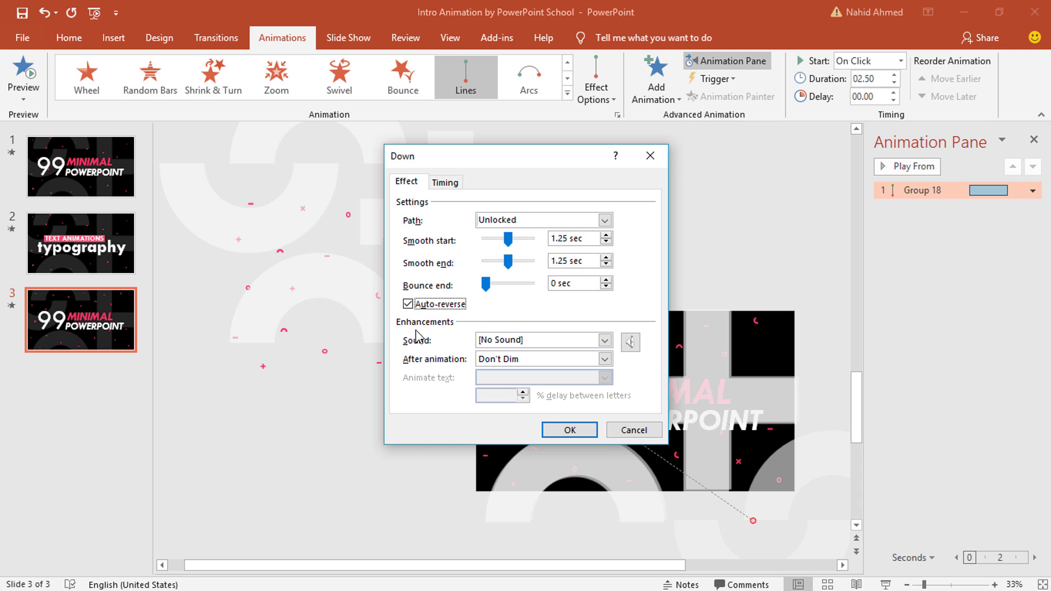
{"action": "left_click", "coordinate": [570, 430]}
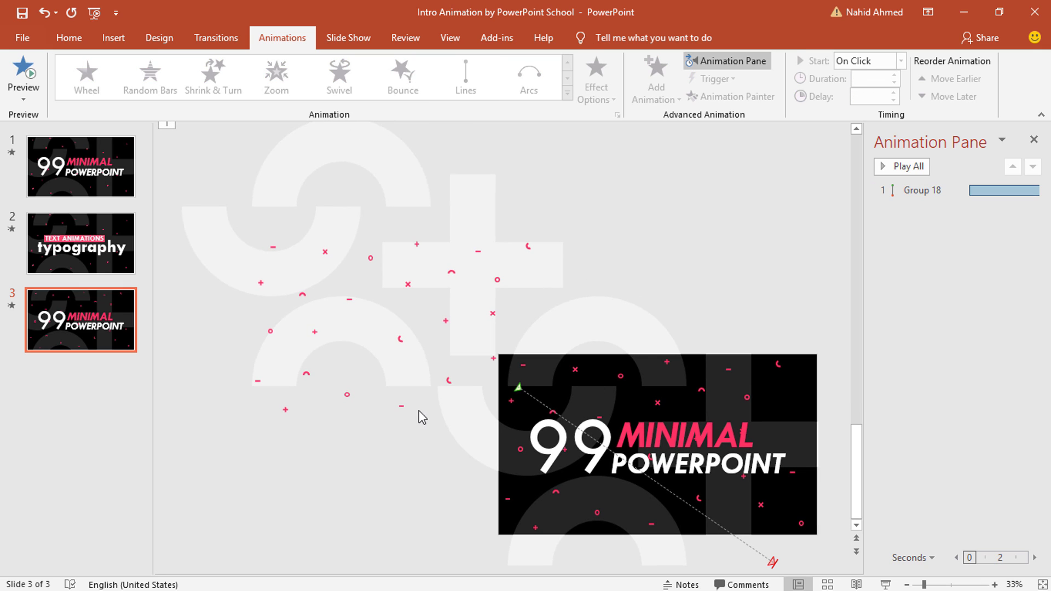
{"action": "left_click", "coordinate": [344, 392]}
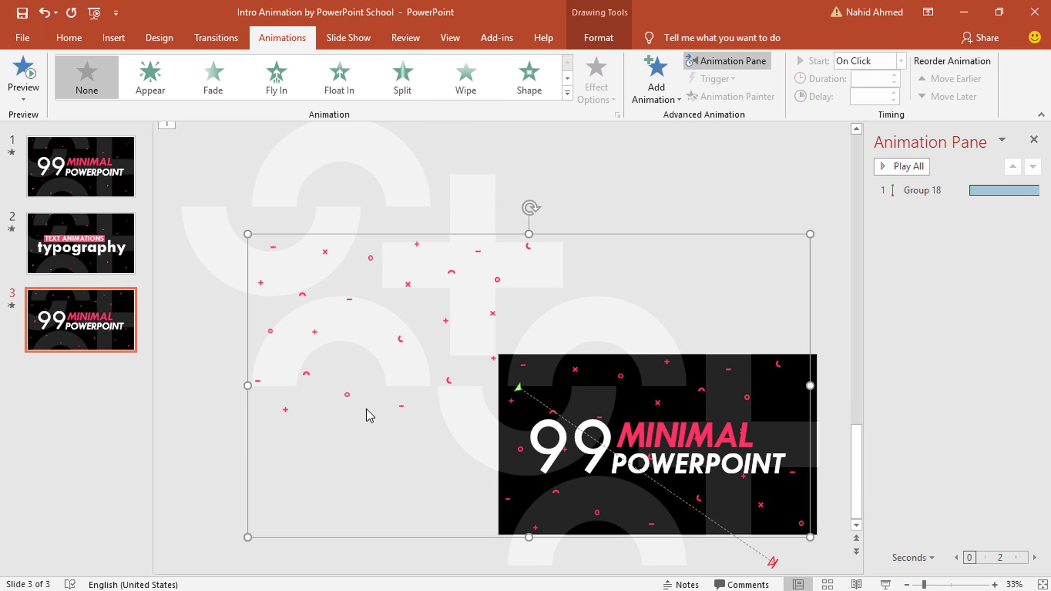
{"action": "left_click", "coordinate": [654, 105]}
Add a 3-second Lines motion path to Group 74, starting With Previous, with Auto-reverse
{"action": "scroll", "coordinate": [723, 312], "scroll_direction": "down", "scroll_amount": 5}
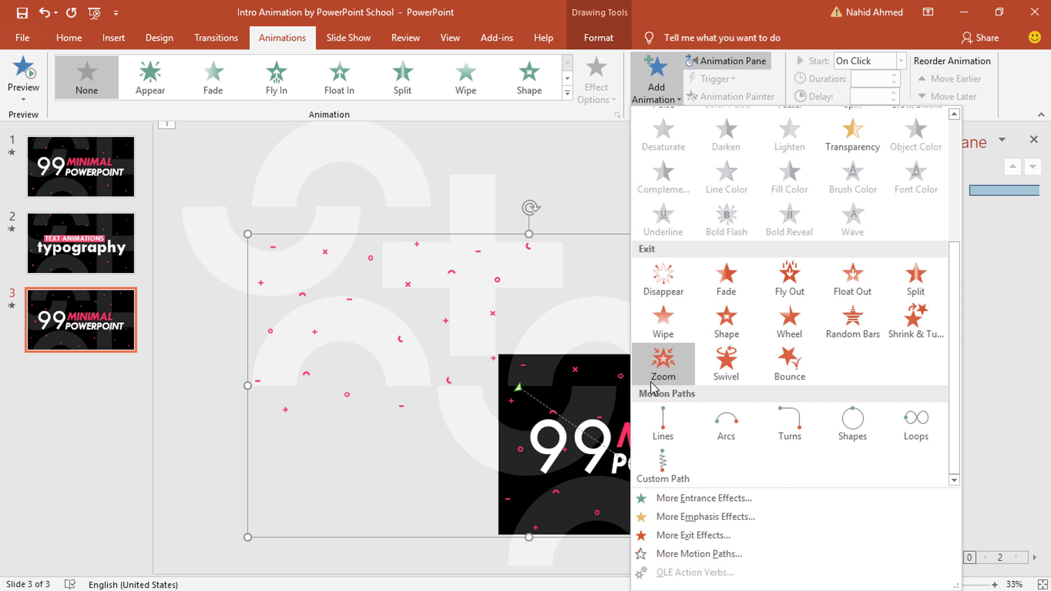
{"action": "left_click", "coordinate": [664, 426]}
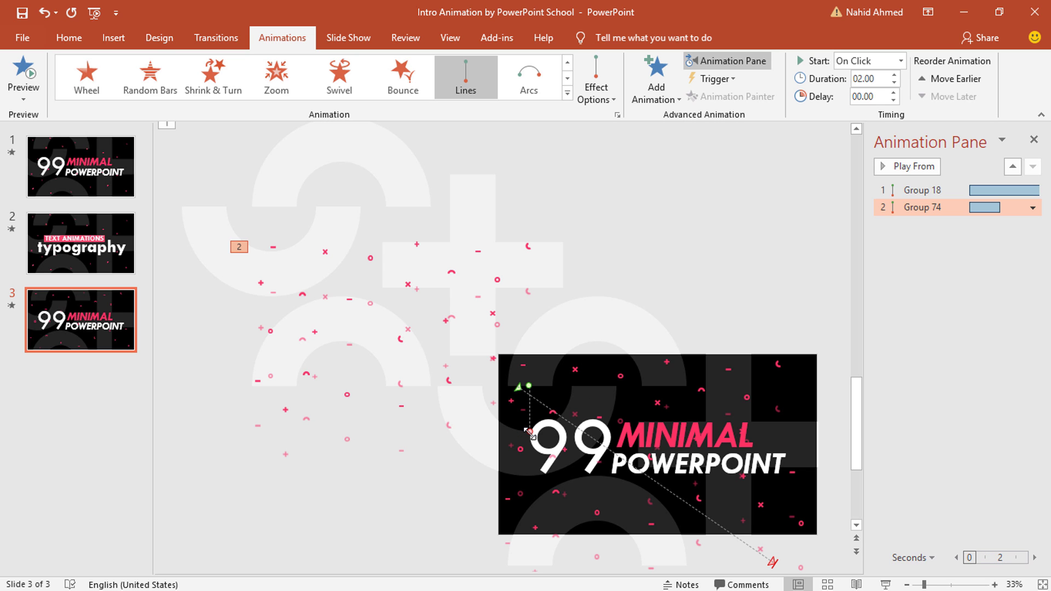
{"action": "left_click_drag", "start_coordinate": [530, 432], "coordinate": [722, 456]}
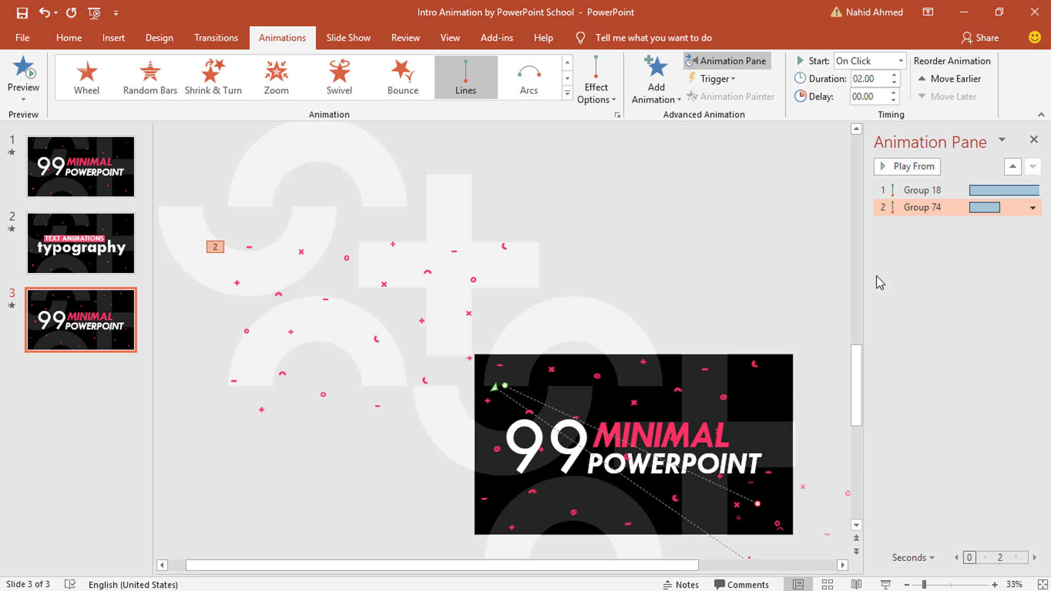
{"action": "left_click", "coordinate": [901, 61]}
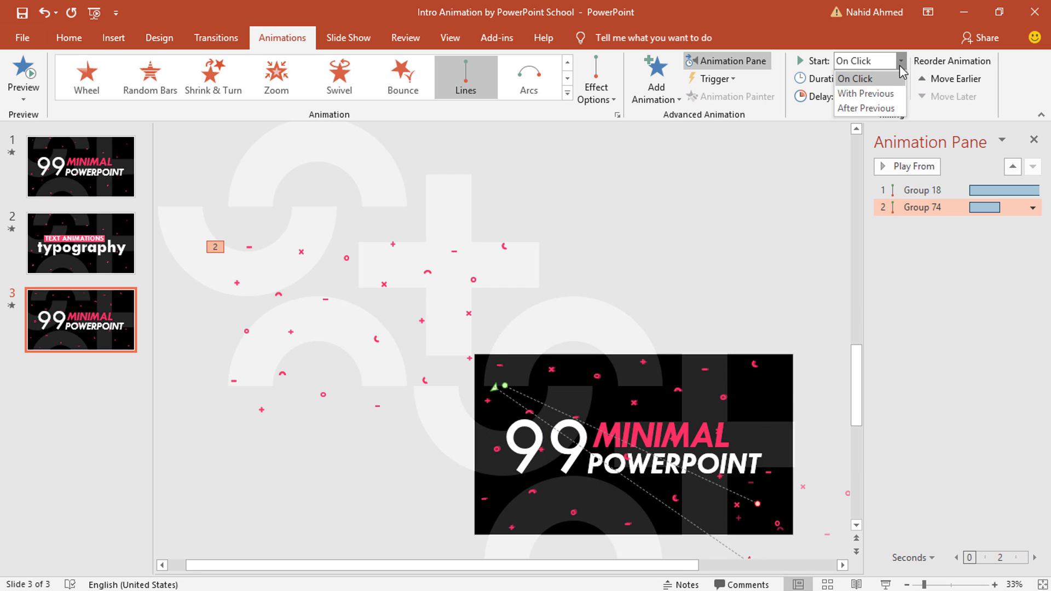
{"action": "left_click", "coordinate": [886, 94]}
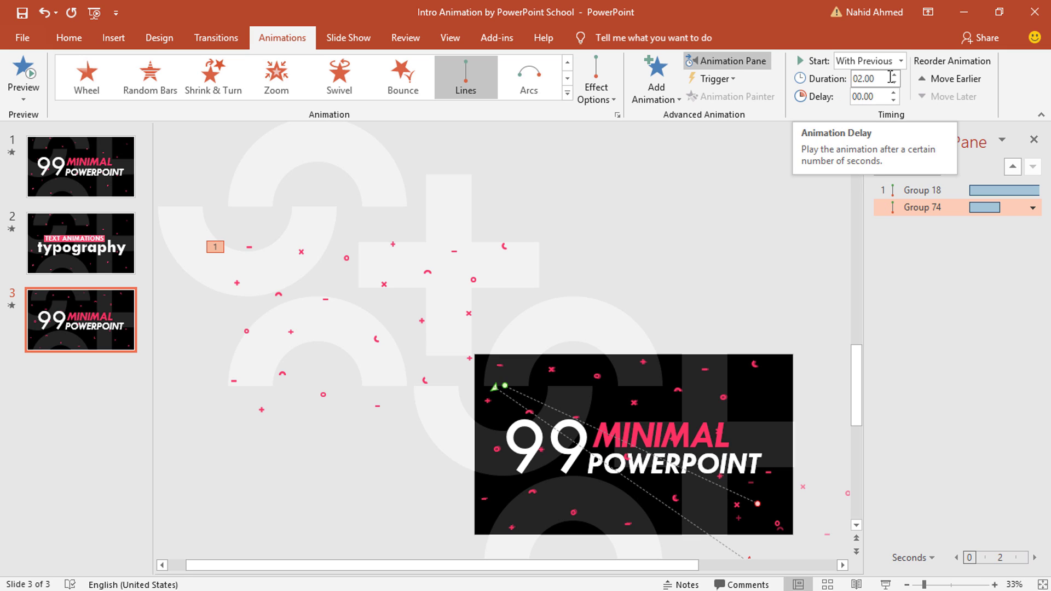
{"action": "left_click", "coordinate": [1033, 208]}
{"action": "left_click", "coordinate": [1004, 281]}
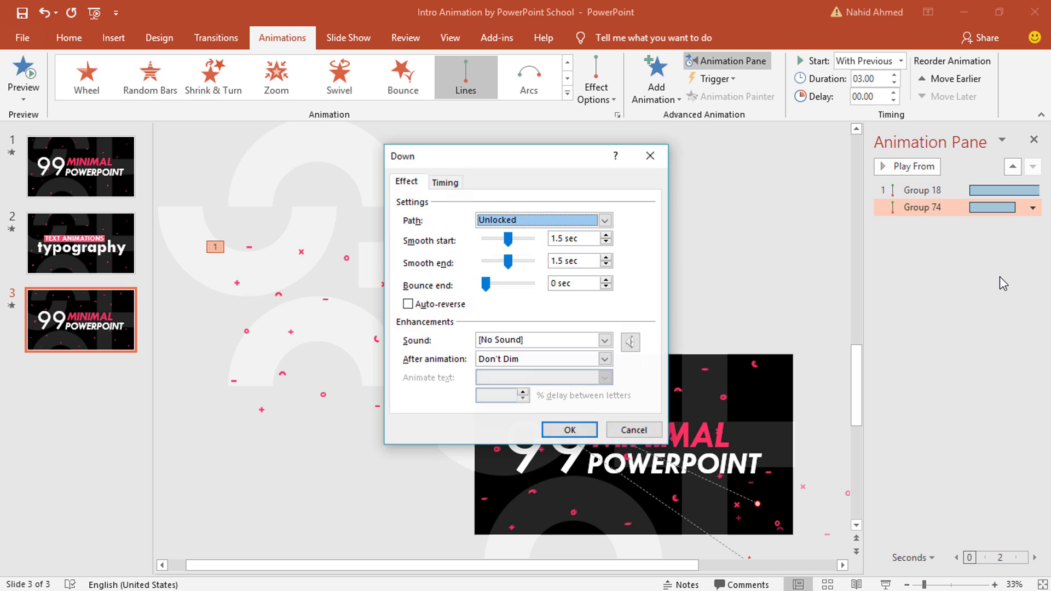
{"action": "left_click", "coordinate": [409, 304]}
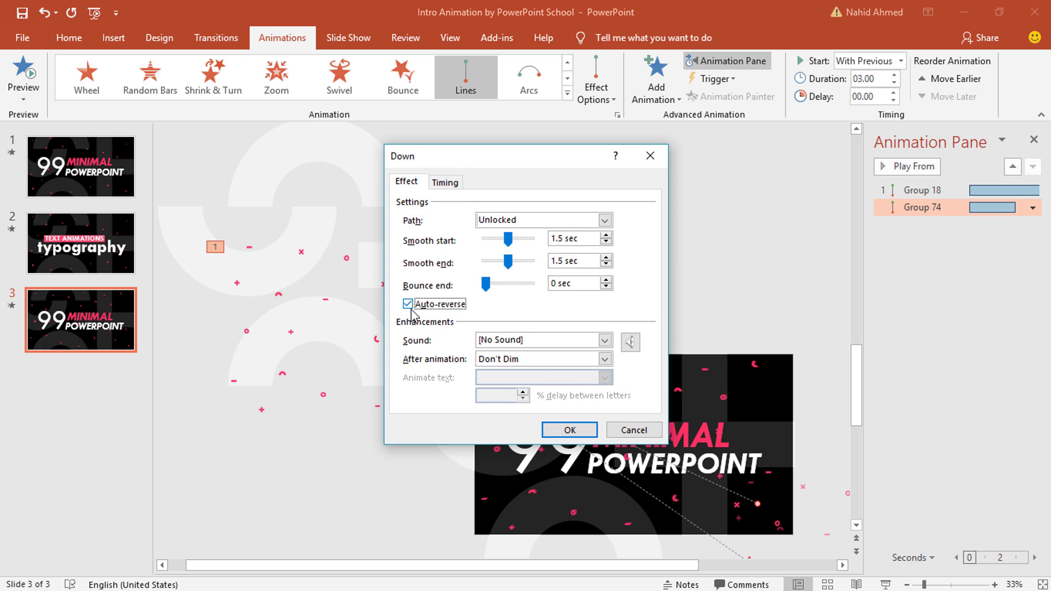
{"action": "left_click", "coordinate": [569, 430]}
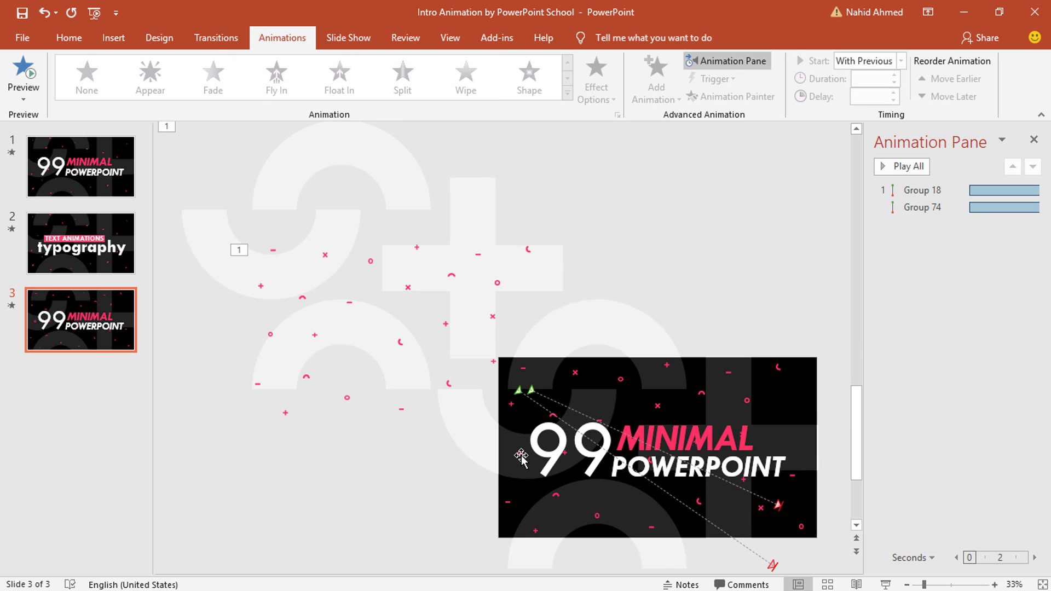
Give the 99 a Fly In from the right, starting With Previous after a 1-second delay
{"action": "left_click", "coordinate": [521, 439]}
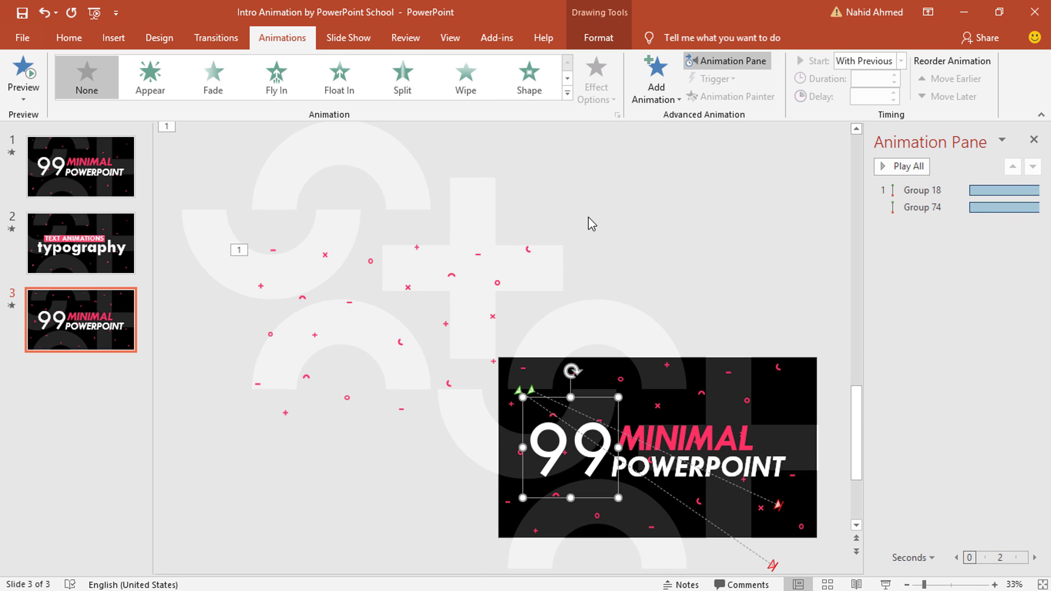
{"action": "left_click", "coordinate": [651, 102]}
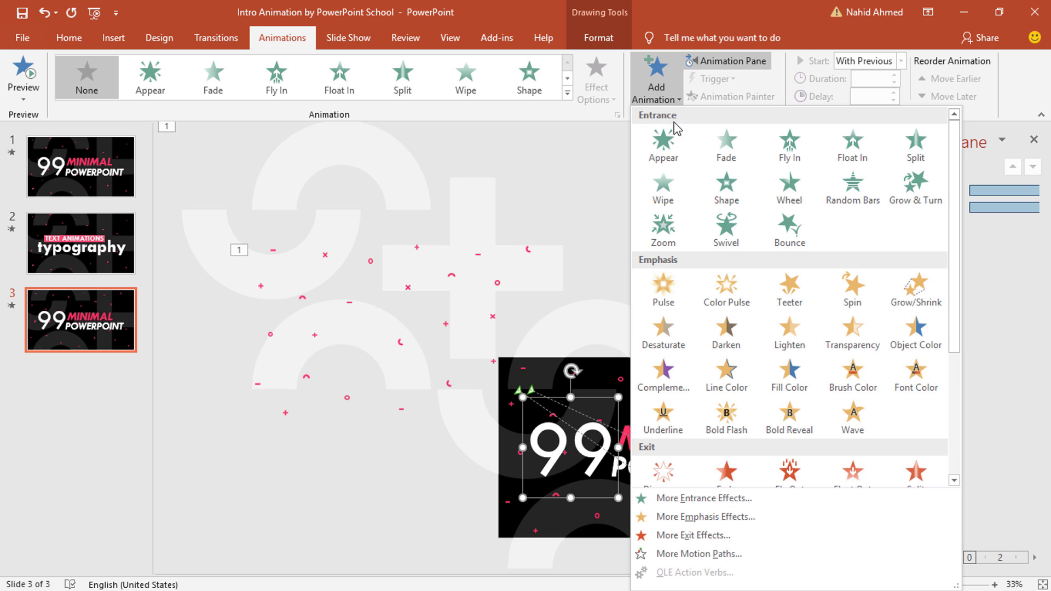
{"action": "left_click", "coordinate": [791, 158]}
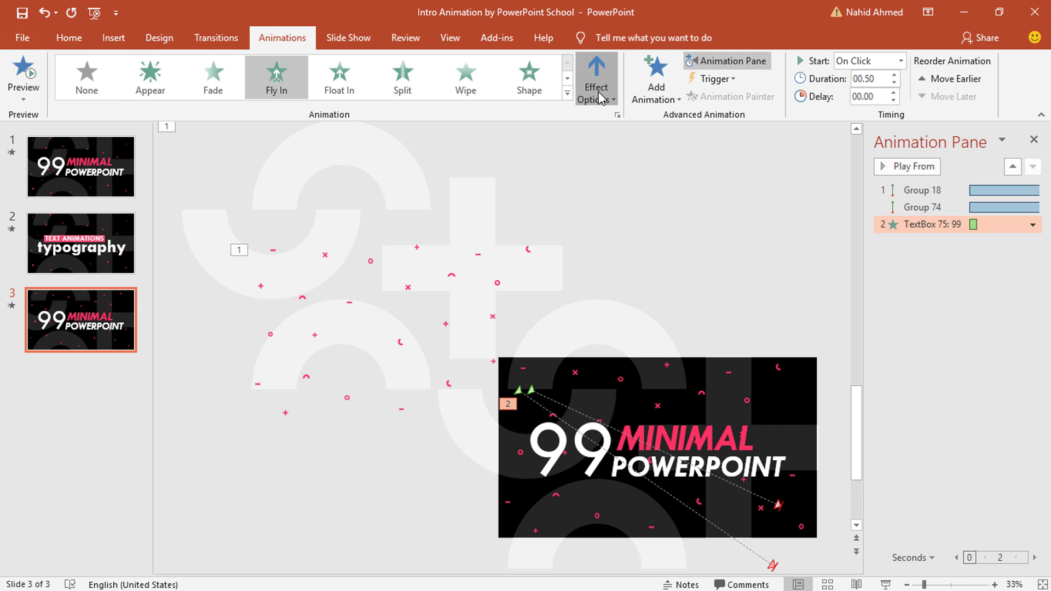
{"action": "left_click", "coordinate": [601, 99]}
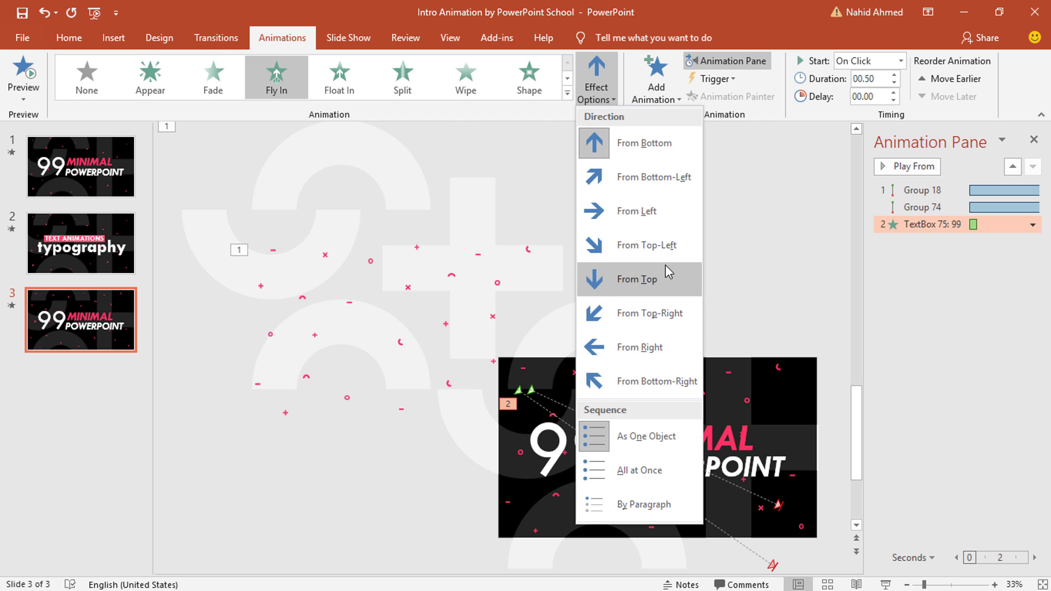
{"action": "left_click", "coordinate": [677, 343]}
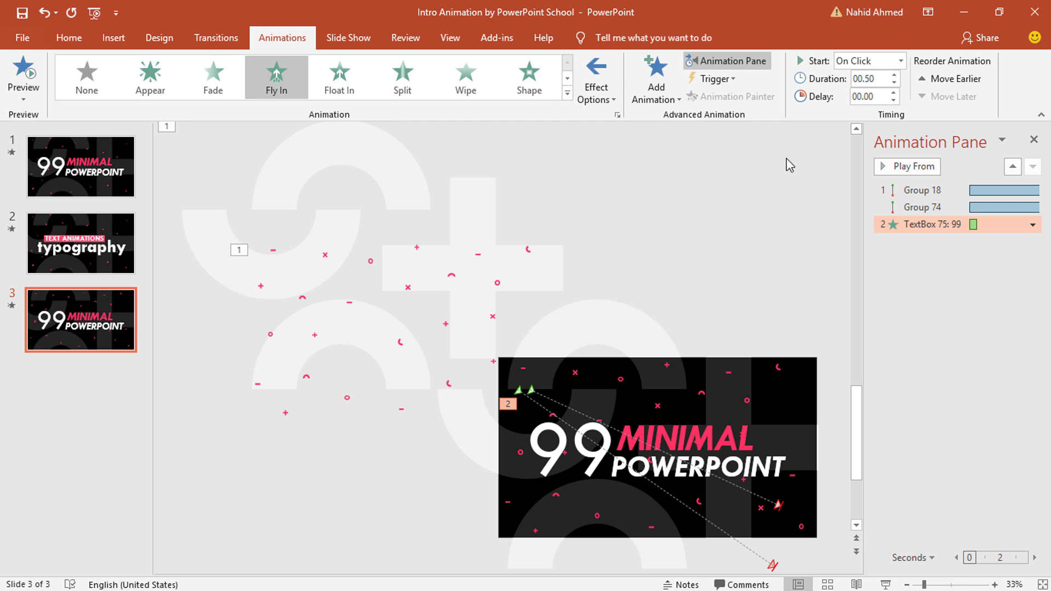
{"action": "left_click", "coordinate": [900, 61]}
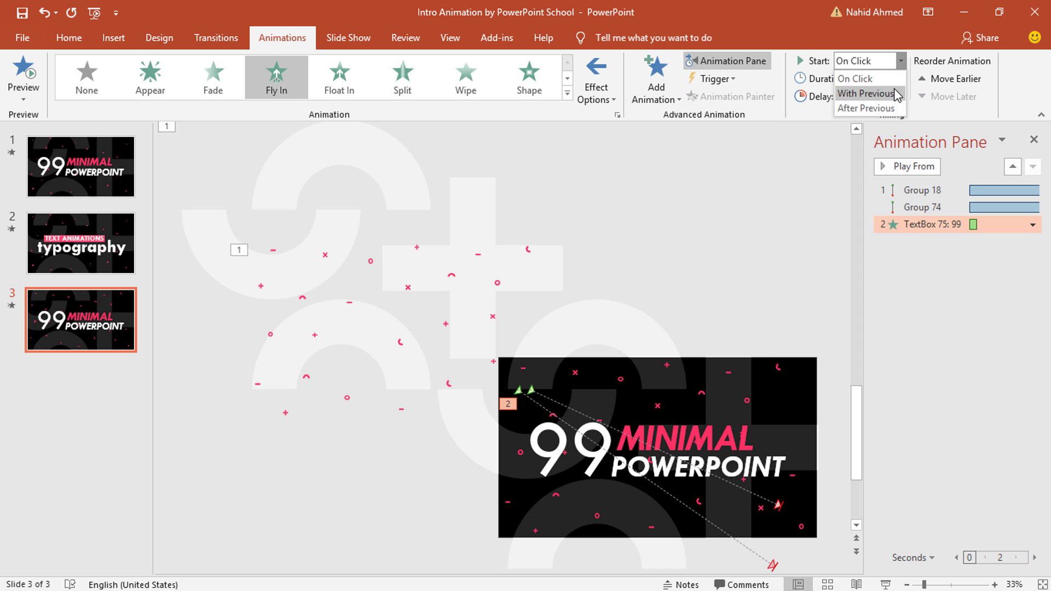
{"action": "left_click", "coordinate": [895, 88]}
{"action": "left_click", "coordinate": [893, 93]}
{"action": "left_click", "coordinate": [893, 93]}
{"action": "left_click", "coordinate": [894, 93]}
{"action": "left_click", "coordinate": [893, 92]}
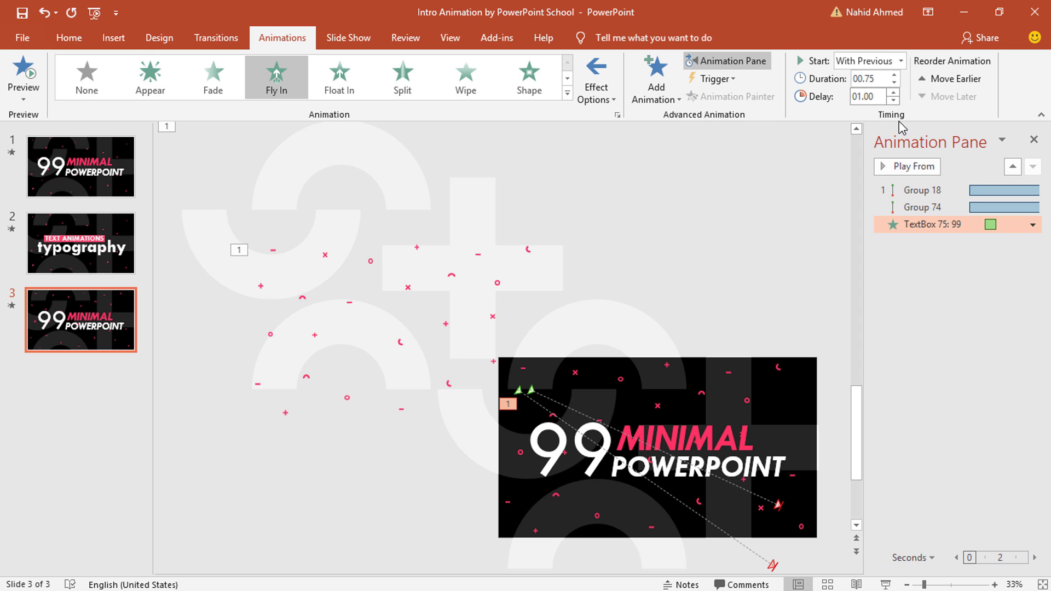
Set a 0.75-second smooth end on the 99's fly-in, then select the MINIMAL text
{"action": "left_click", "coordinate": [1032, 224]}
{"action": "left_click", "coordinate": [984, 297]}
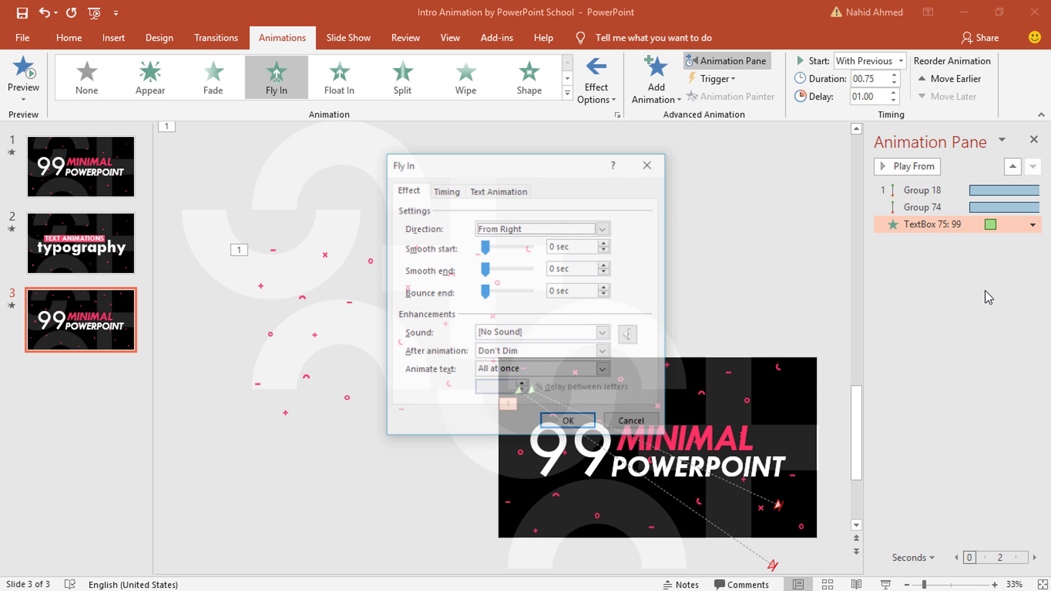
{"action": "left_click_drag", "start_coordinate": [485, 270], "coordinate": [530, 269]}
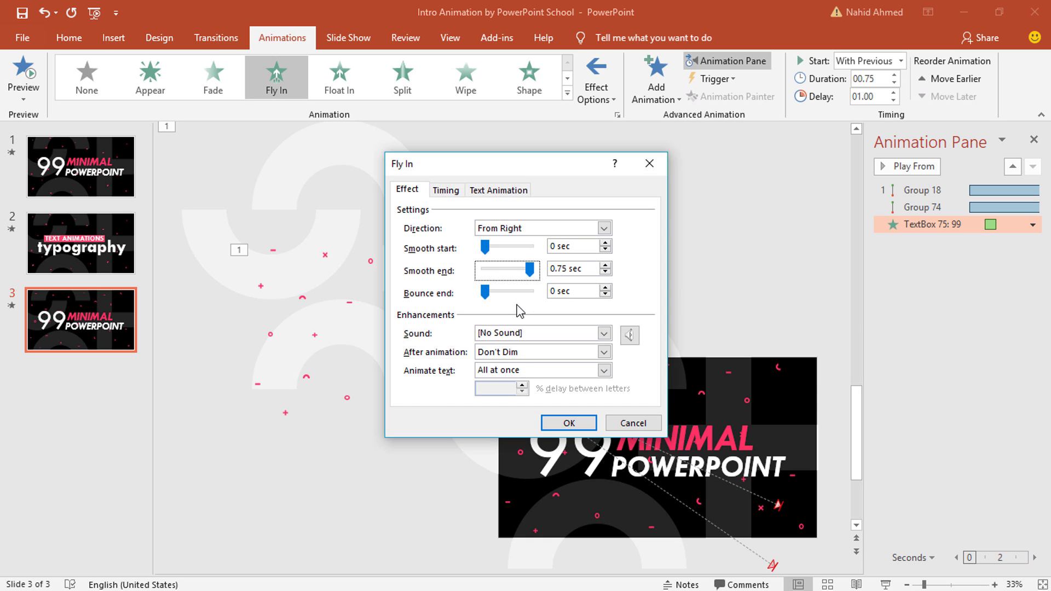
{"action": "left_click", "coordinate": [569, 423]}
{"action": "left_click", "coordinate": [750, 432]}
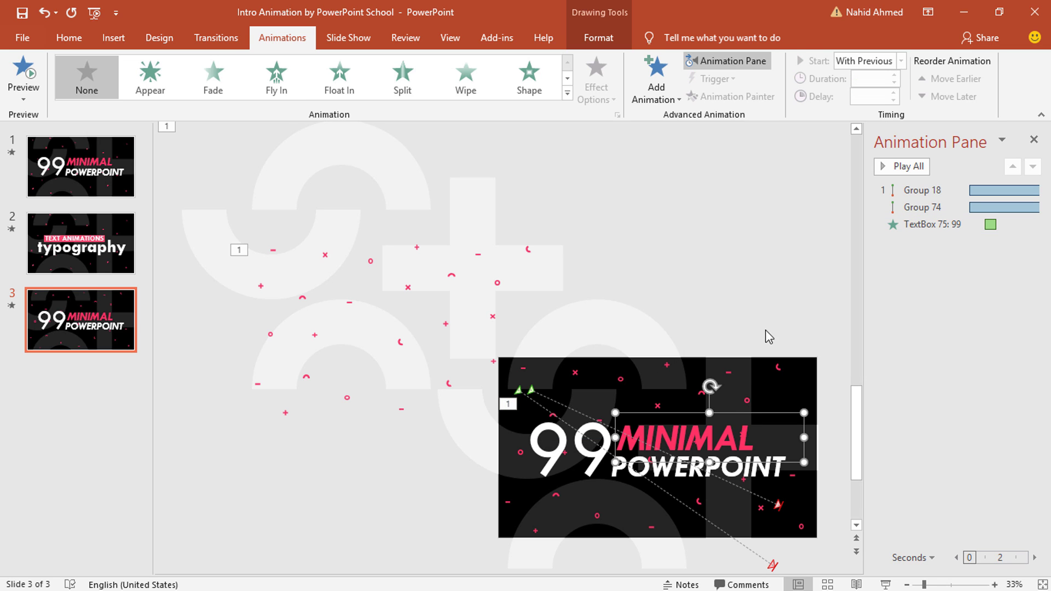
{"action": "left_click", "coordinate": [657, 87]}
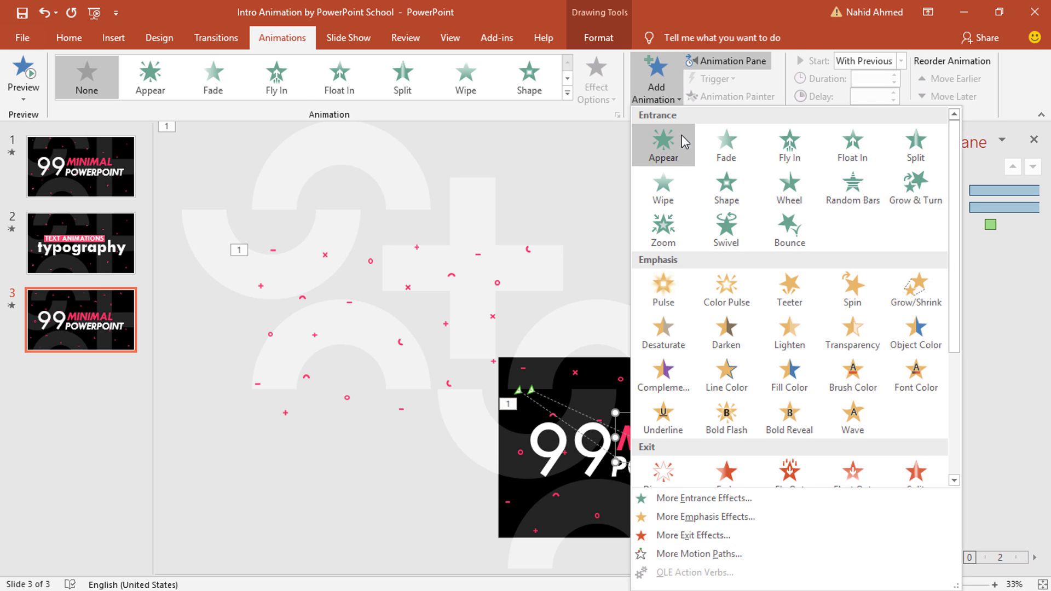
Give MINIMAL a Fly In from the top, starting With Previous
{"action": "left_click", "coordinate": [803, 160]}
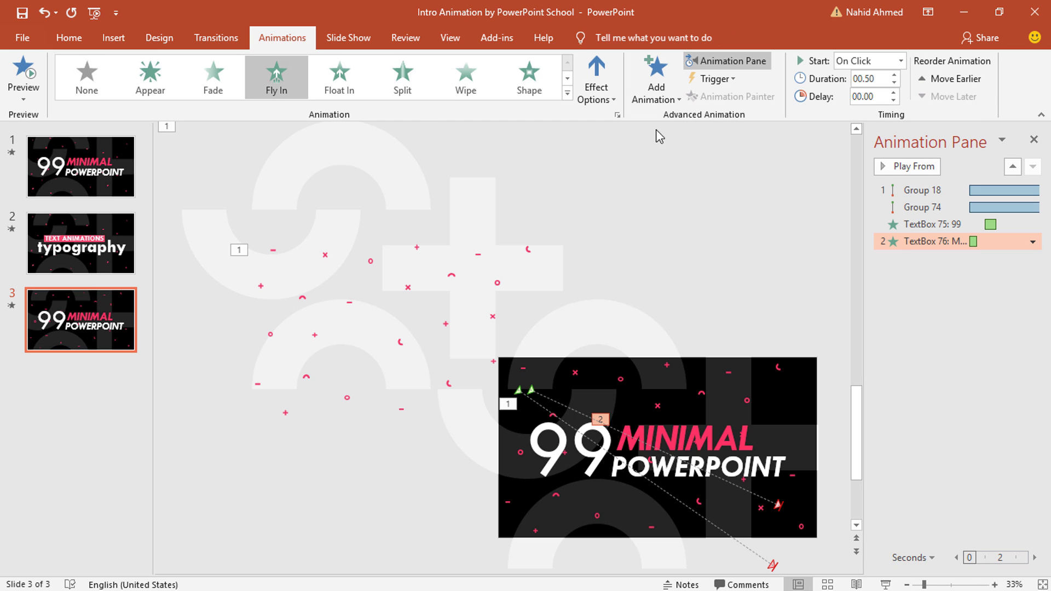
{"action": "left_click", "coordinate": [613, 99]}
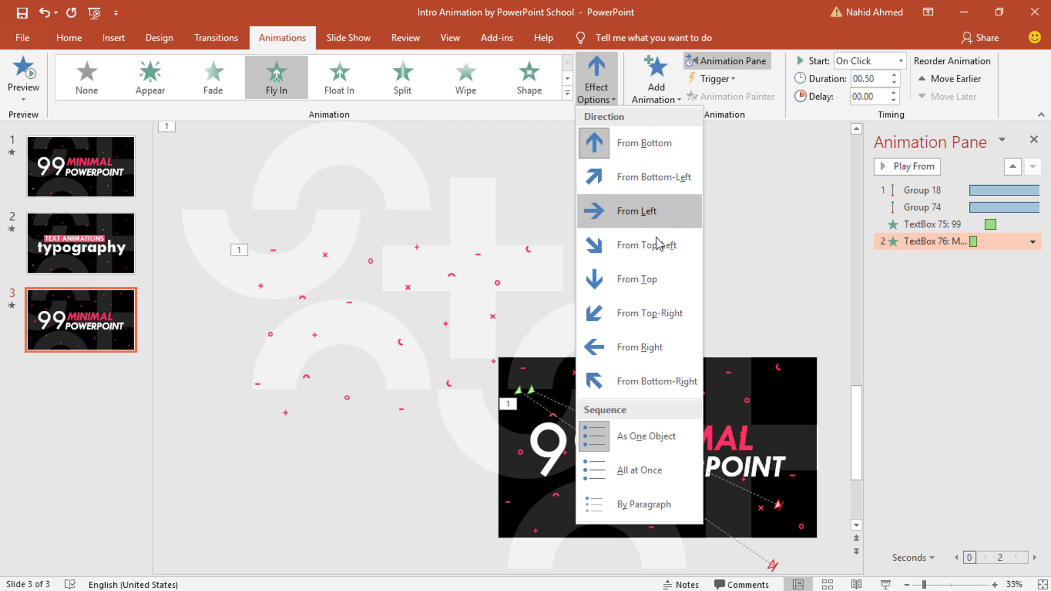
{"action": "left_click", "coordinate": [656, 278]}
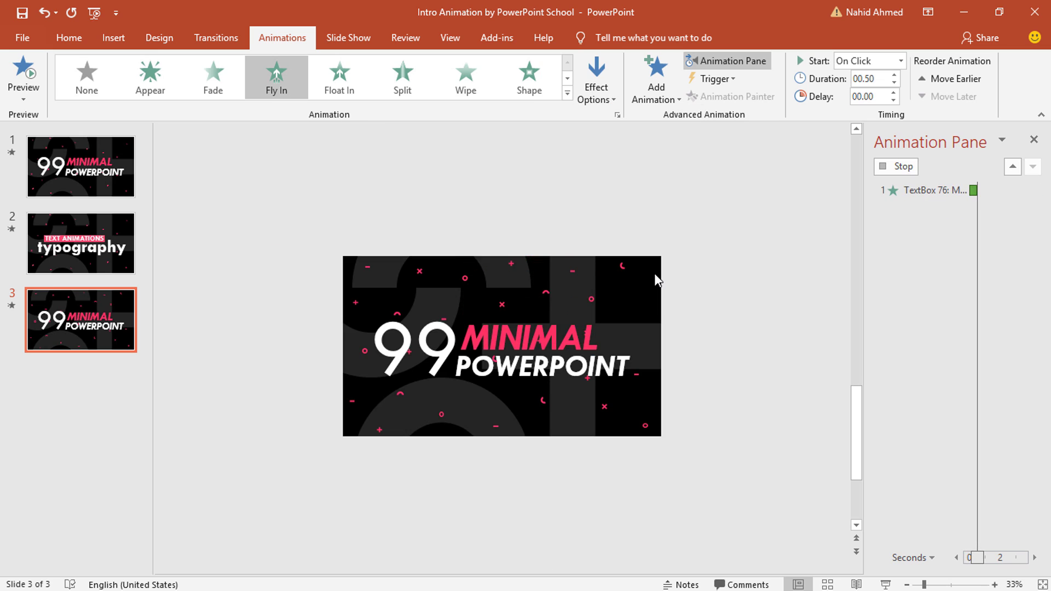
{"action": "left_click", "coordinate": [900, 61]}
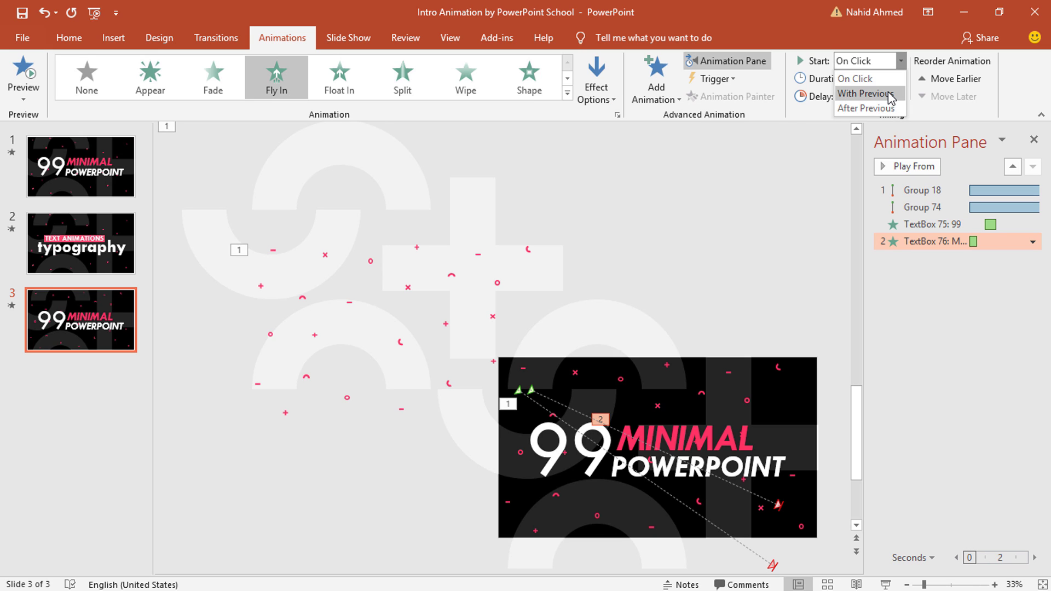
{"action": "left_click", "coordinate": [891, 94]}
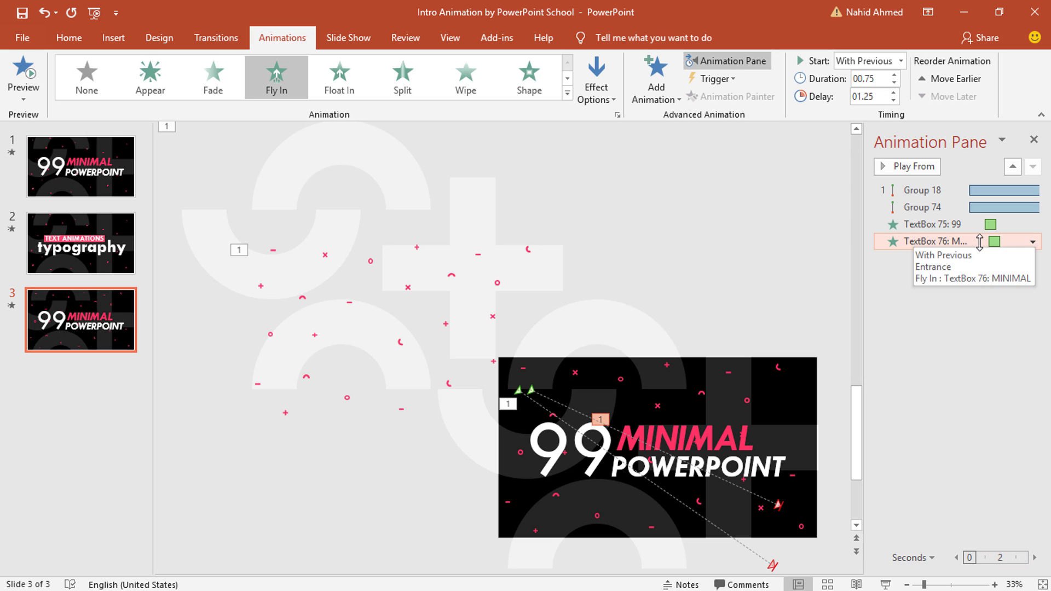
Set a 0.75-second smooth end on MINIMAL's fly-in
{"action": "left_click", "coordinate": [1032, 243]}
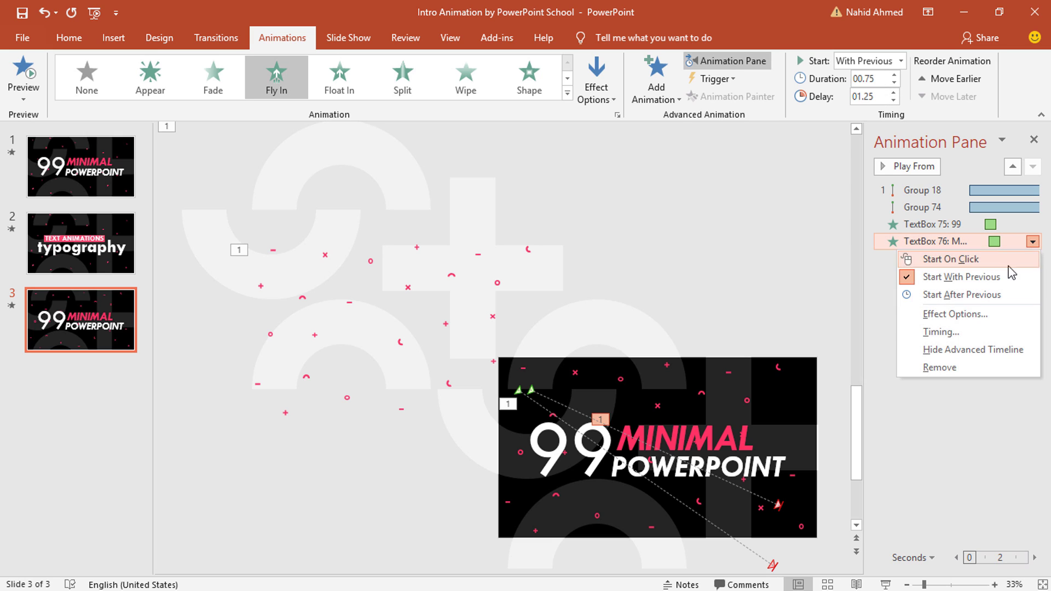
{"action": "left_click", "coordinate": [973, 316]}
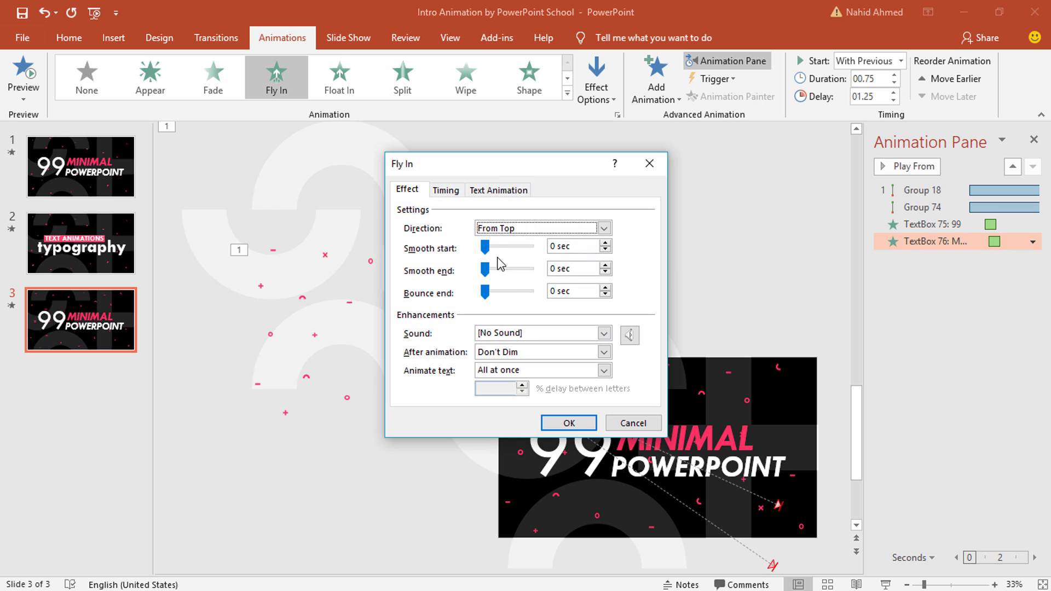
{"action": "left_click_drag", "start_coordinate": [485, 269], "coordinate": [529, 269]}
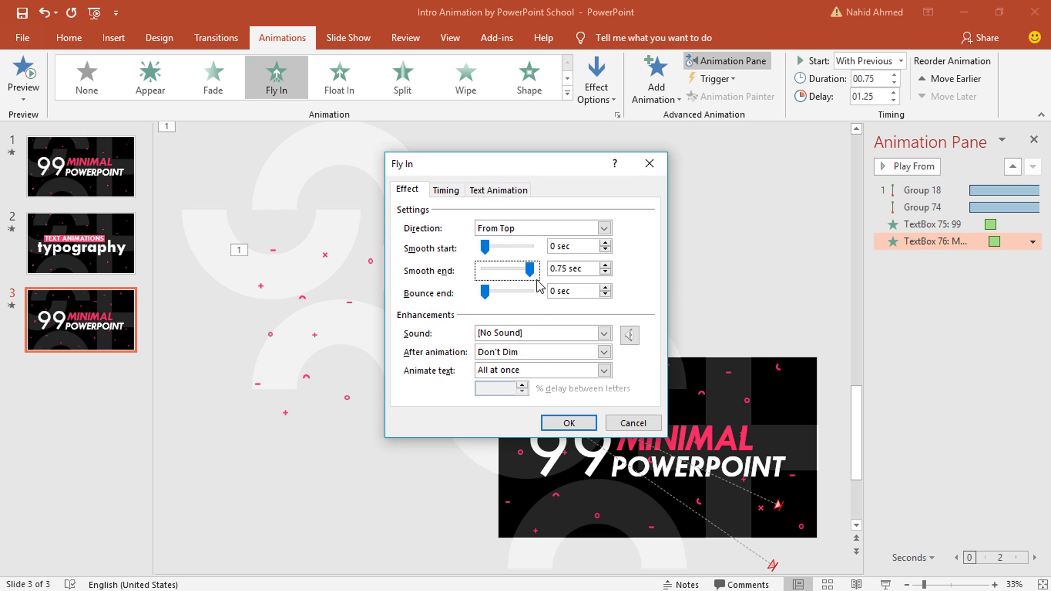
{"action": "left_click", "coordinate": [563, 423]}
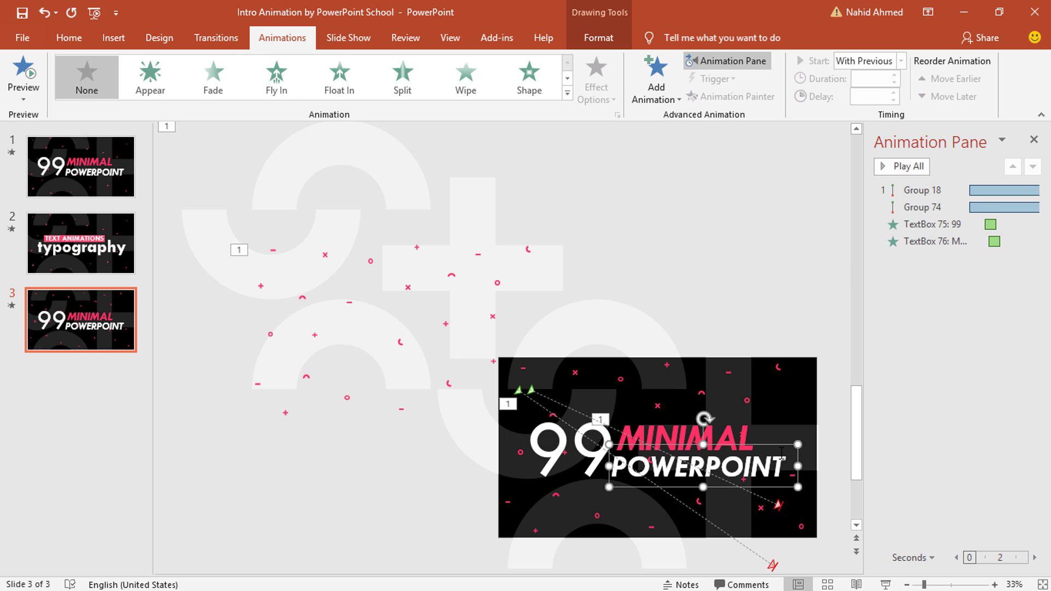
Give the POWERPOINT text a Fly In entrance starting With Previous
{"action": "left_click", "coordinate": [654, 99]}
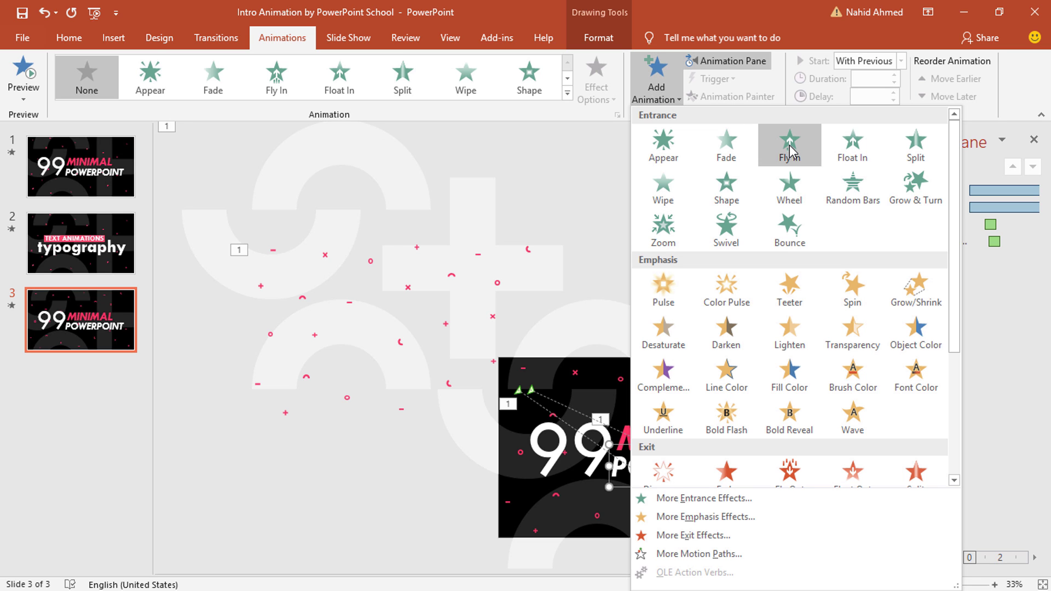
{"action": "left_click", "coordinate": [790, 146]}
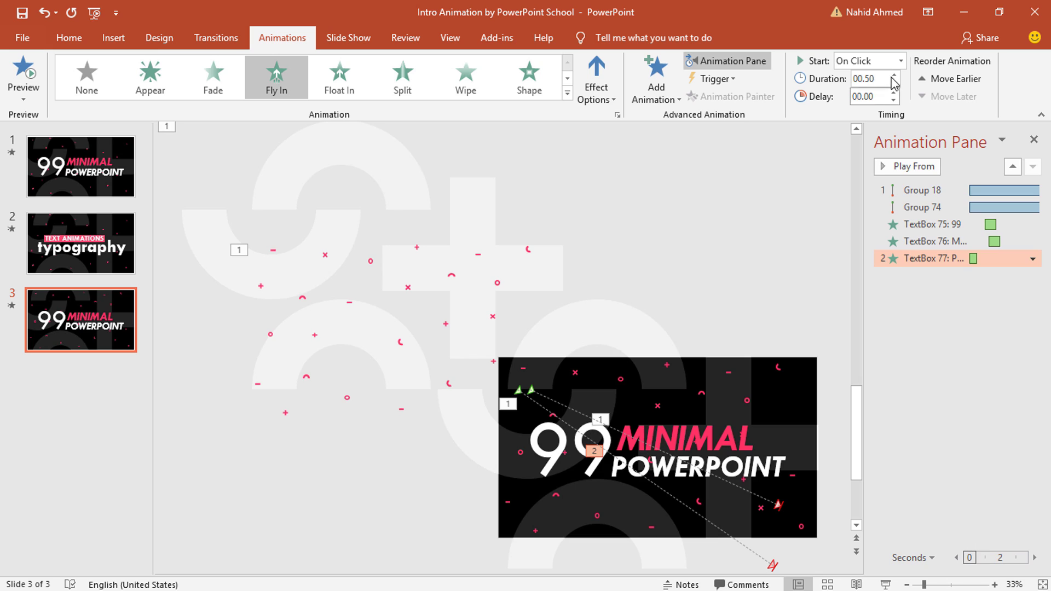
{"action": "left_click", "coordinate": [901, 61]}
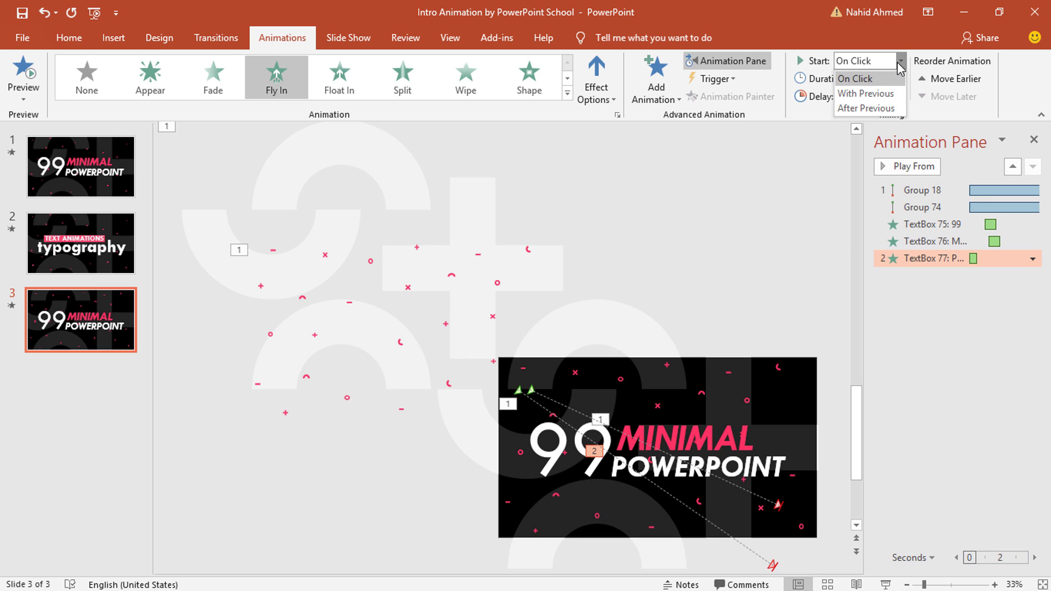
{"action": "left_click", "coordinate": [892, 94]}
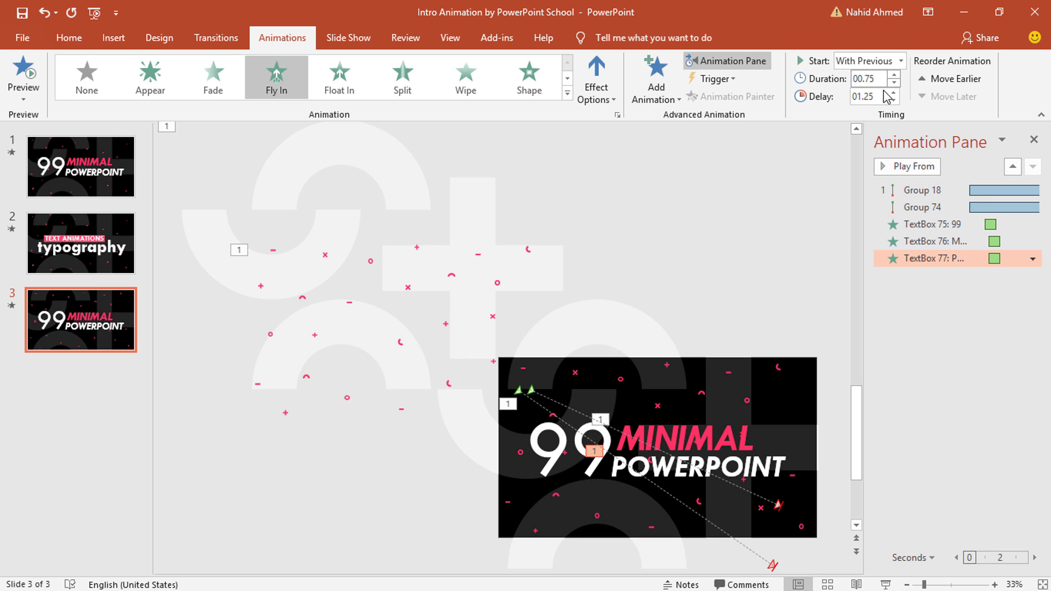
Set a 0.75-second smooth end on POWERPOINT's fly-in, then select the 99 box
{"action": "left_click", "coordinate": [1033, 259]}
{"action": "left_click", "coordinate": [998, 329]}
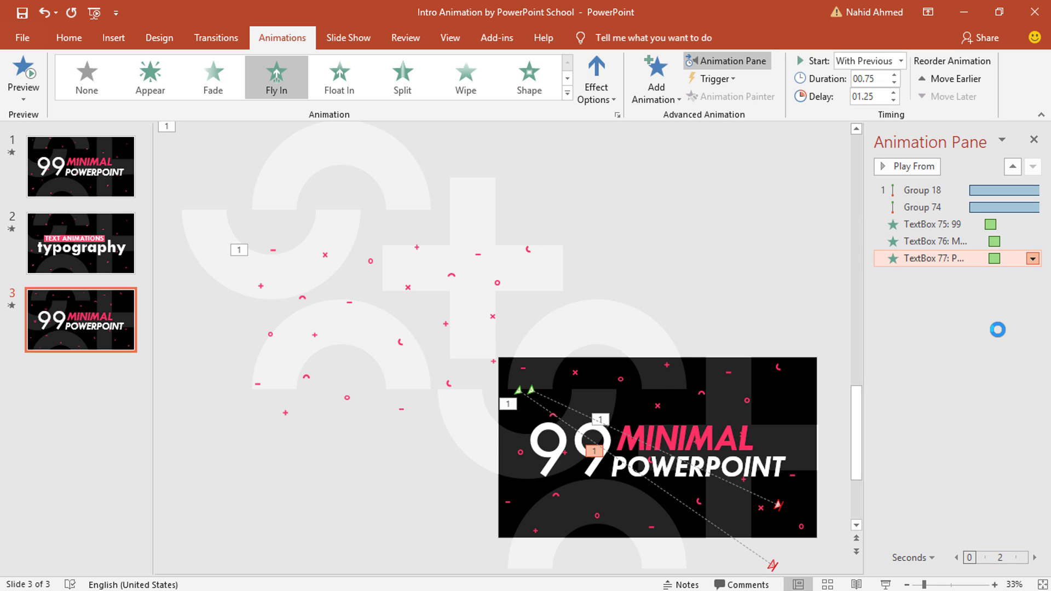
{"action": "left_click_drag", "start_coordinate": [485, 269], "coordinate": [530, 270]}
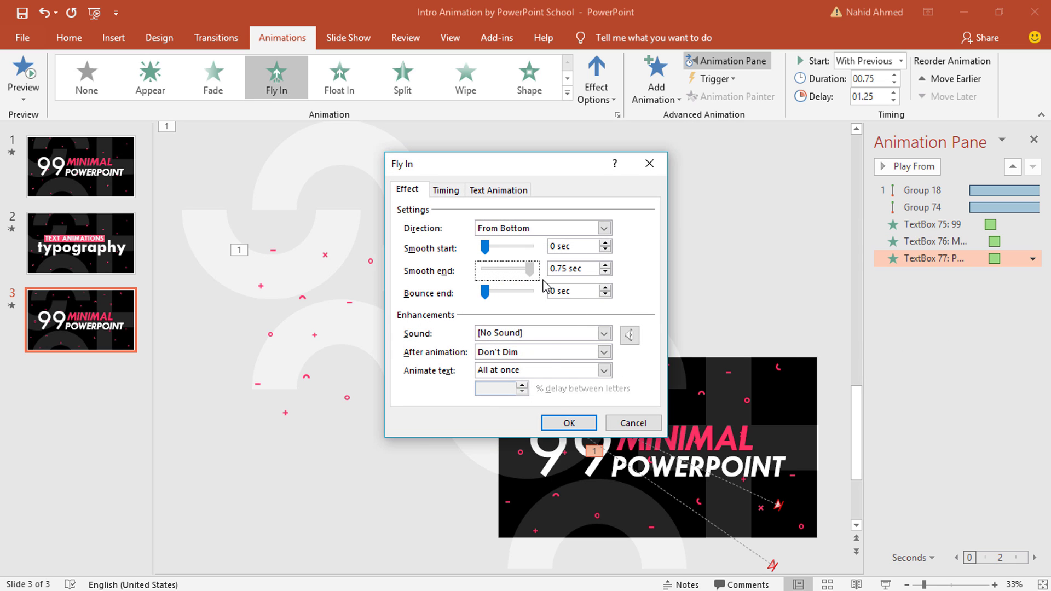
{"action": "left_click", "coordinate": [568, 428]}
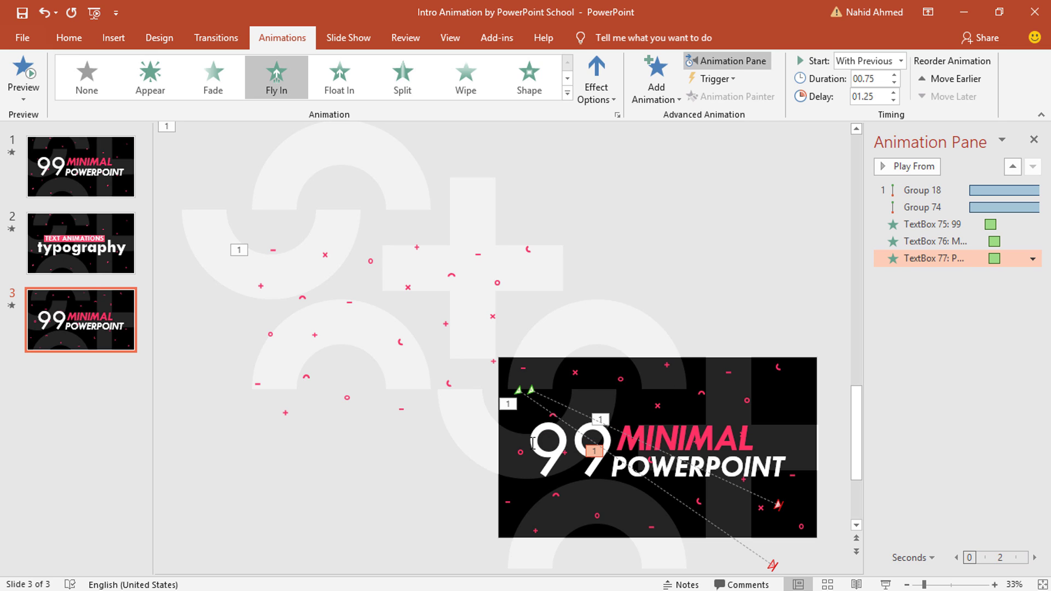
{"action": "left_click", "coordinate": [522, 429]}
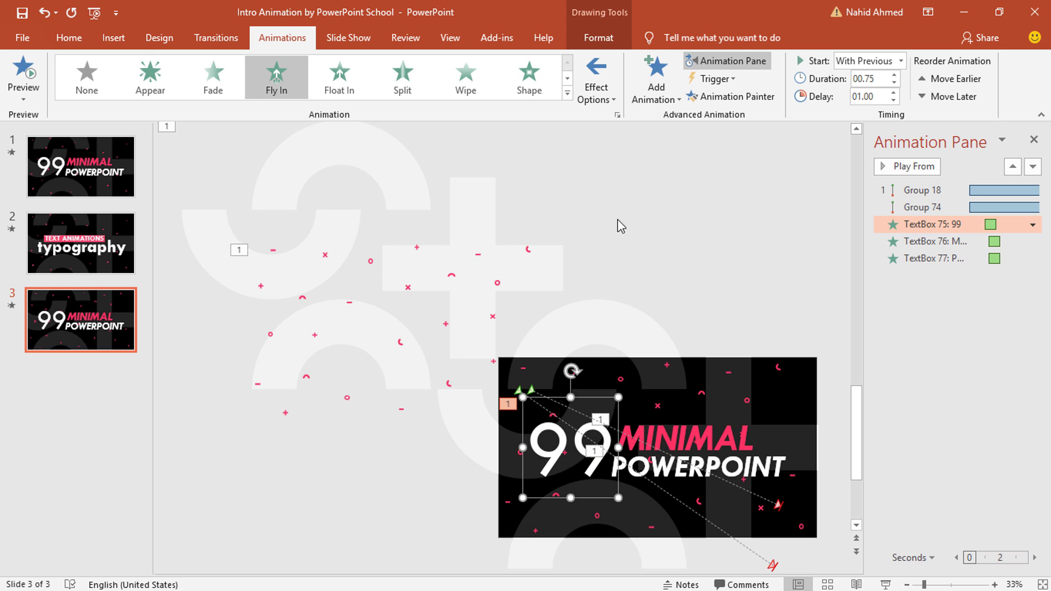
Add a Fly Out exit to the 99, starting With Previous after a 4-second delay
{"action": "left_click", "coordinate": [657, 88]}
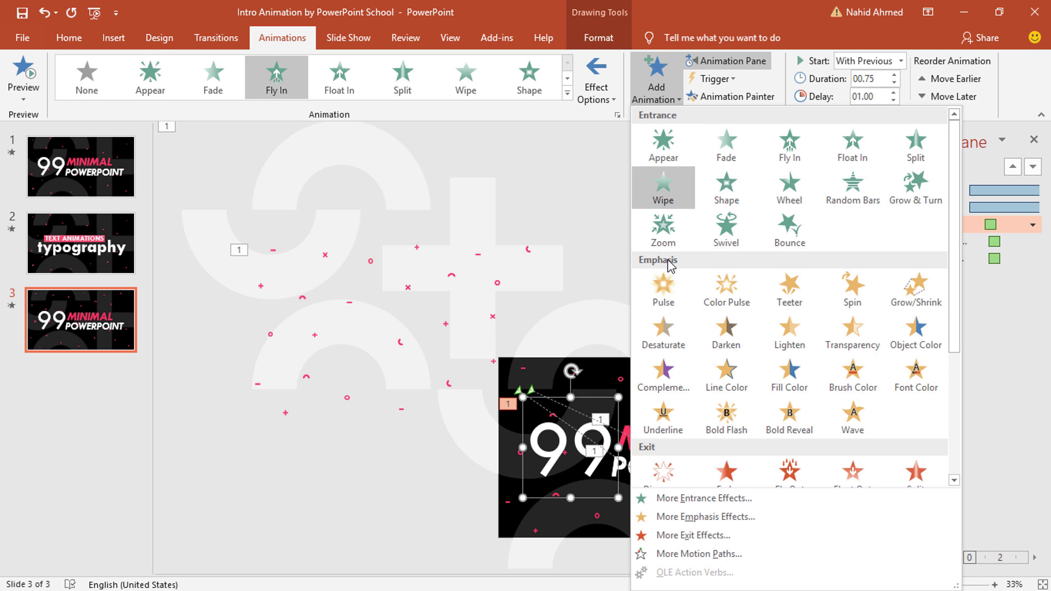
{"action": "scroll", "coordinate": [710, 331], "scroll_direction": "down", "scroll_amount": 5}
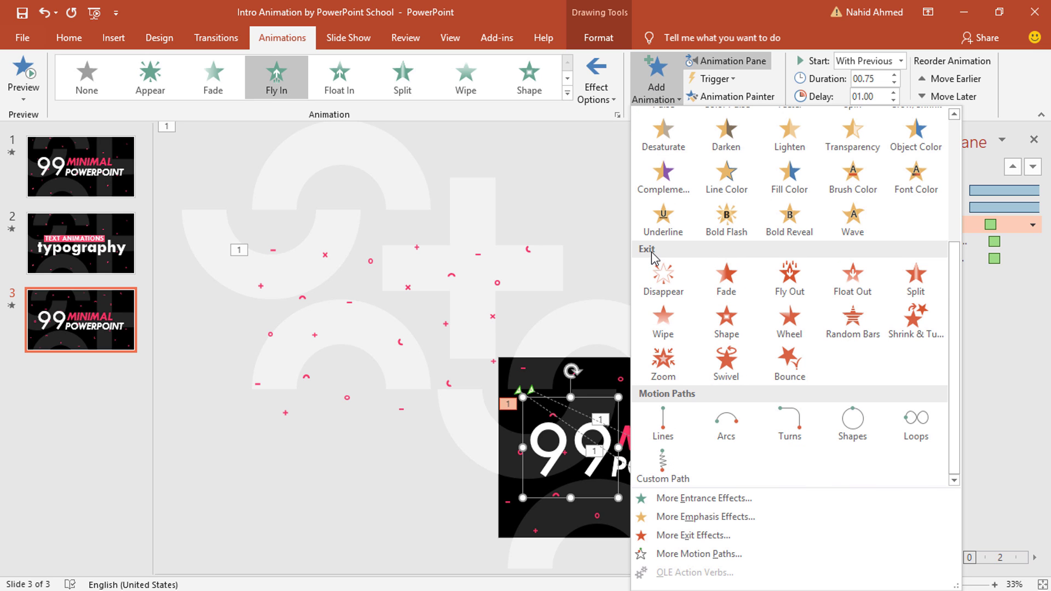
{"action": "left_click", "coordinate": [794, 282]}
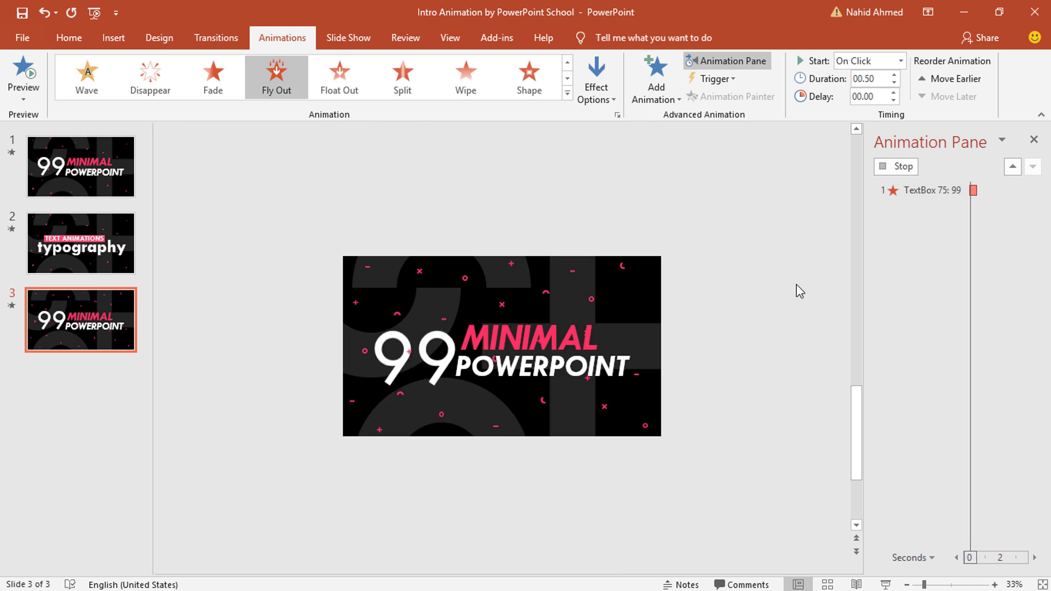
{"action": "left_click", "coordinate": [901, 63]}
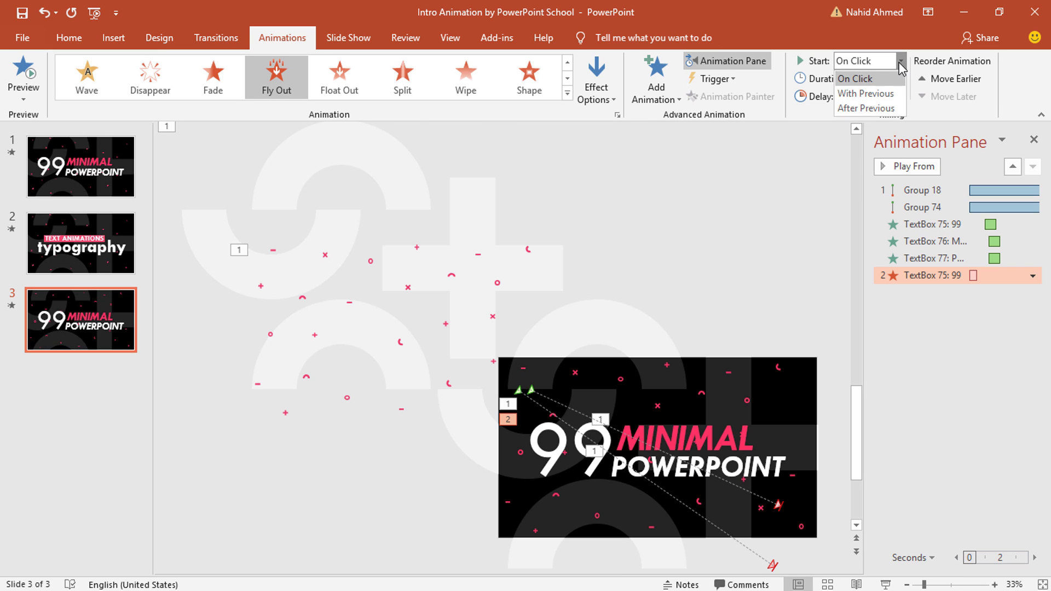
{"action": "left_click", "coordinate": [893, 96]}
{"action": "left_click", "coordinate": [882, 94]}
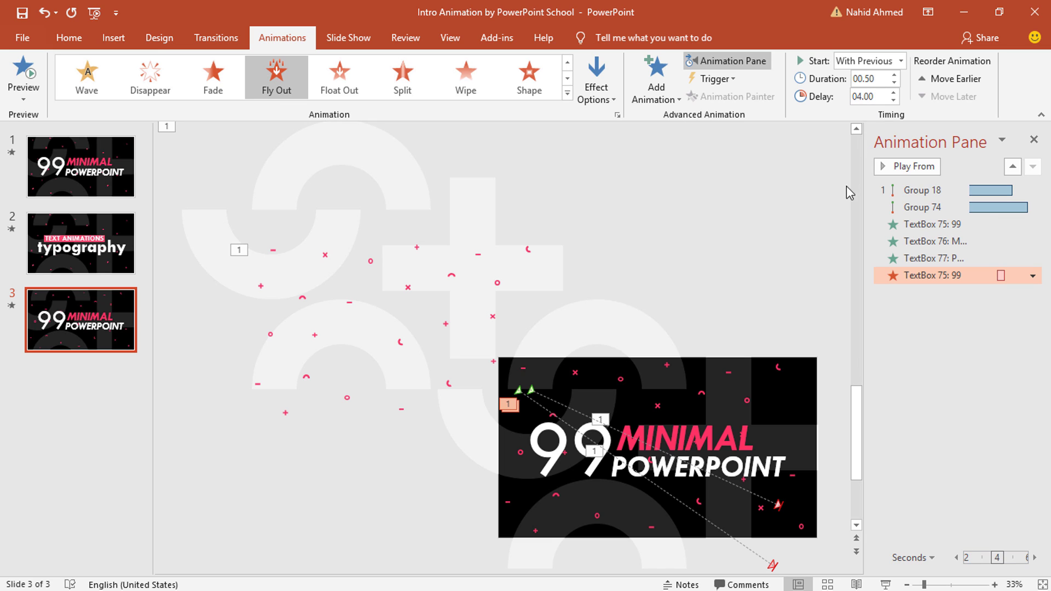
Give the 99 fly-out a 0.5-second smooth start
{"action": "left_click", "coordinate": [1037, 279]}
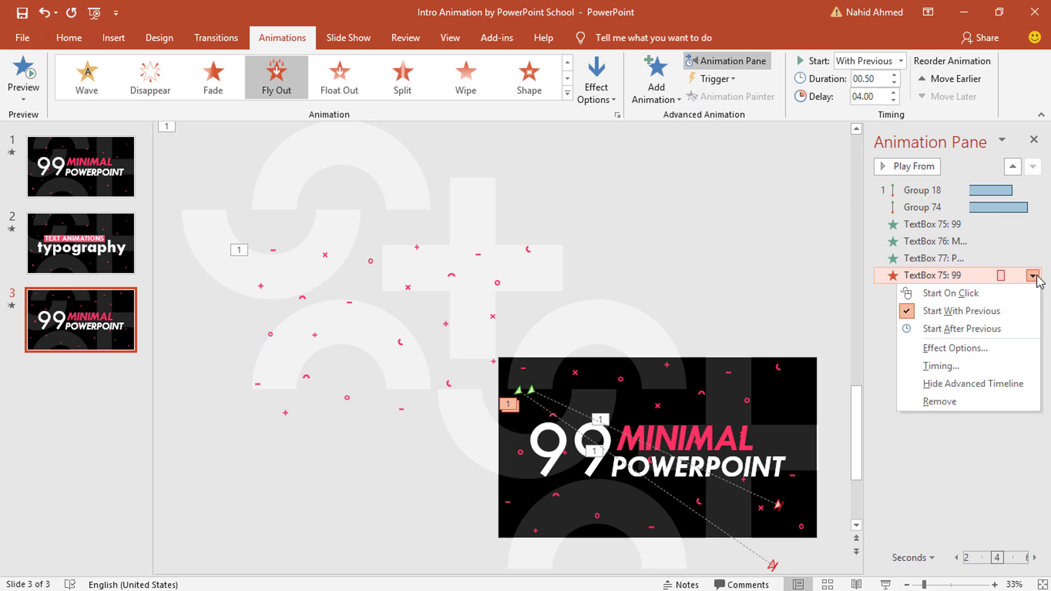
{"action": "left_click", "coordinate": [977, 353]}
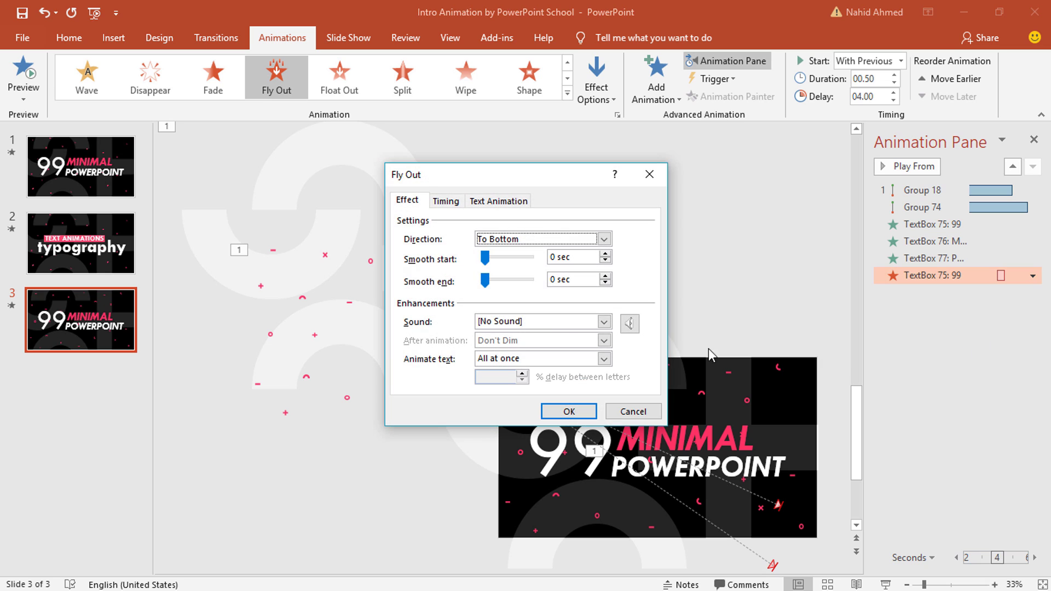
{"action": "left_click_drag", "start_coordinate": [485, 258], "coordinate": [539, 277]}
{"action": "left_click", "coordinate": [569, 412]}
Set the 99 fly-out direction To Right
{"action": "left_click", "coordinate": [597, 90]}
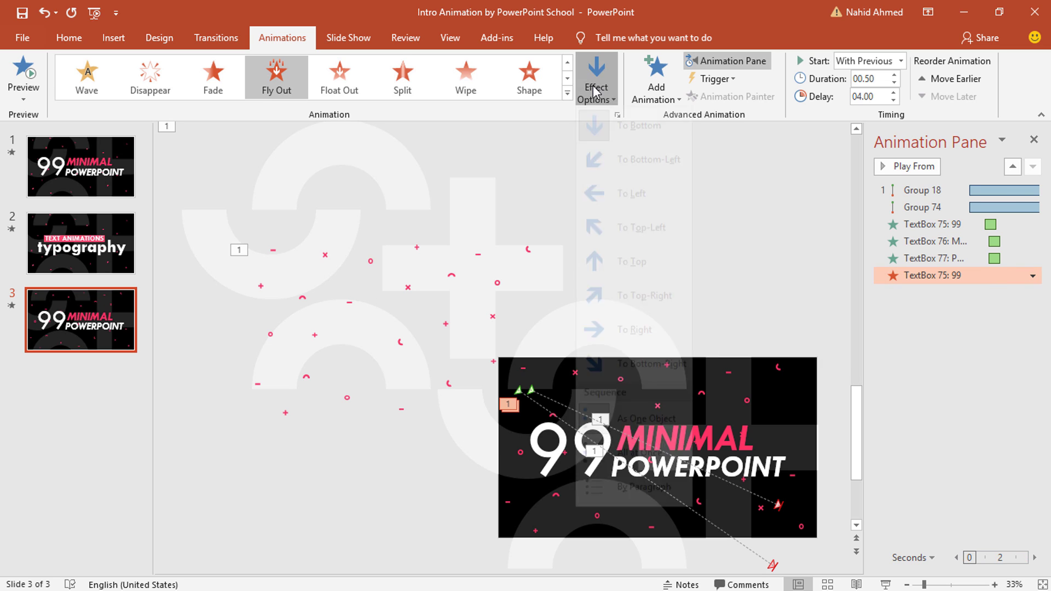
{"action": "left_click", "coordinate": [592, 347]}
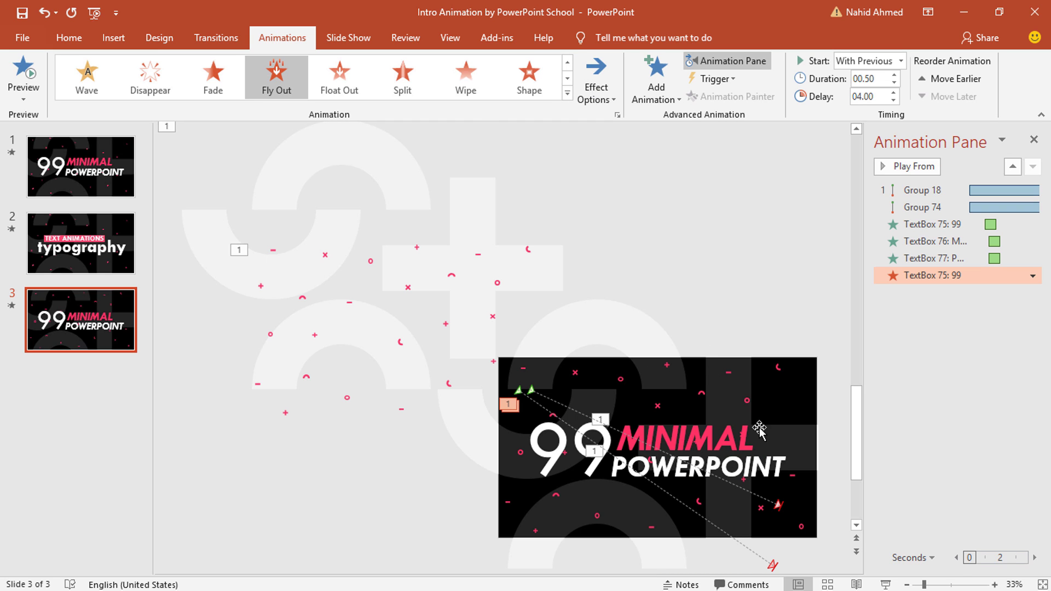
{"action": "left_click", "coordinate": [760, 425]}
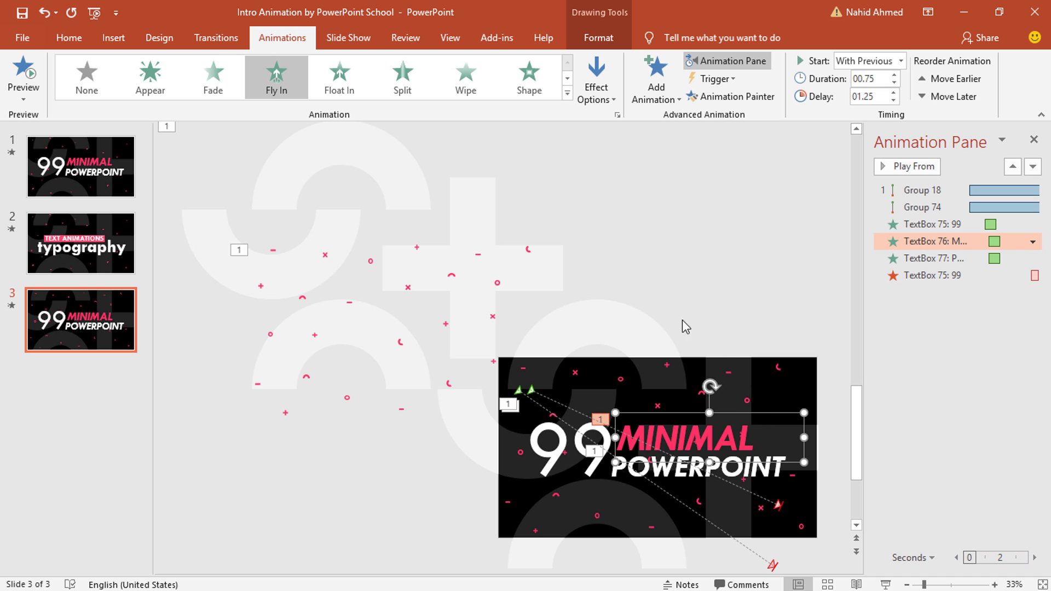
Add a To Top Fly Out exit to MINIMAL, starting With Previous
{"action": "left_click", "coordinate": [656, 76]}
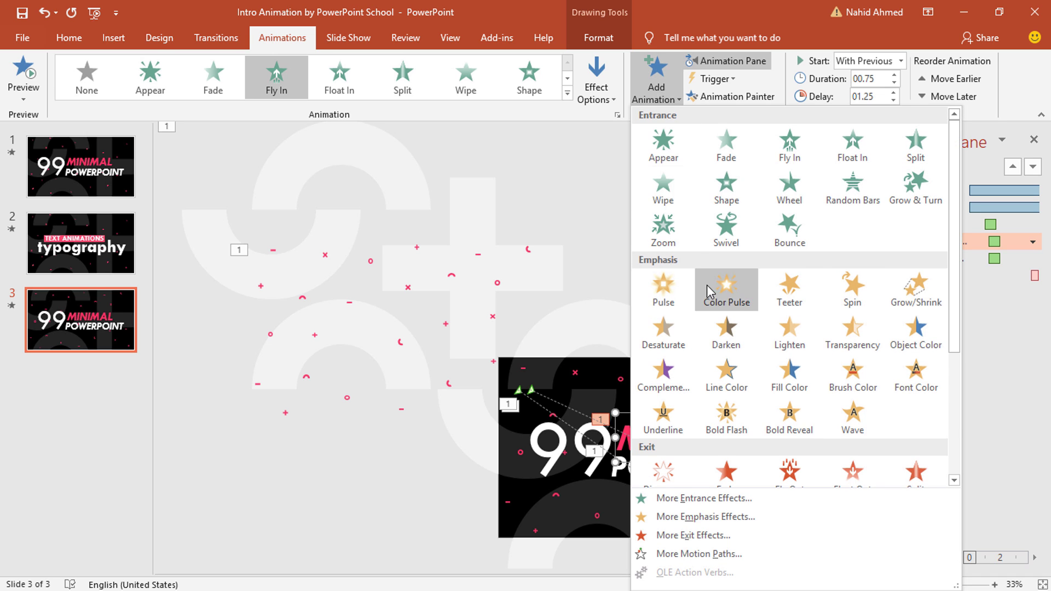
{"action": "scroll", "coordinate": [766, 290], "scroll_direction": "down", "scroll_amount": 3}
{"action": "left_click", "coordinate": [790, 280]}
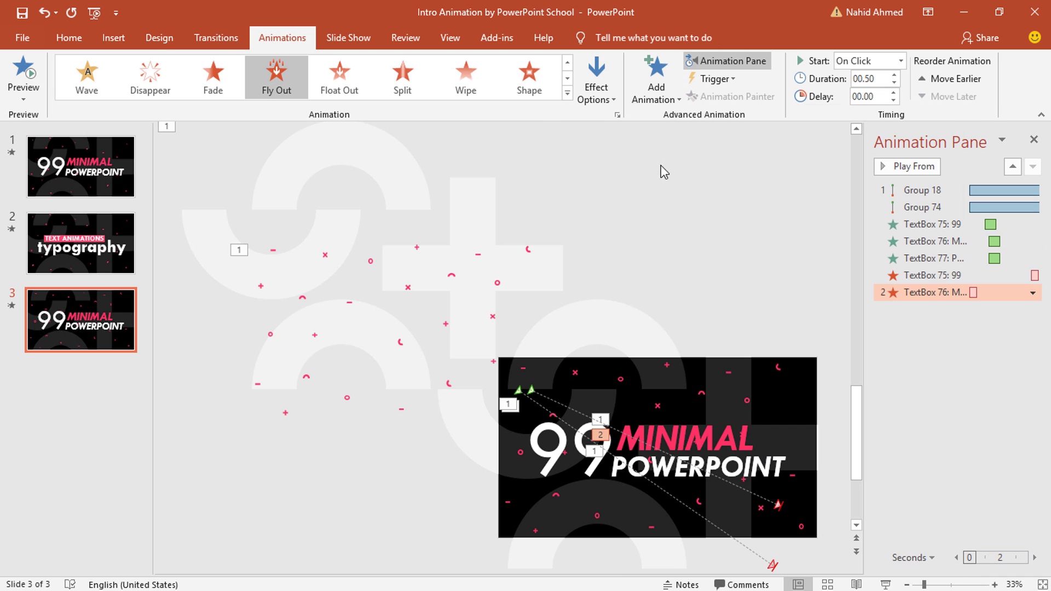
{"action": "left_click", "coordinate": [606, 100]}
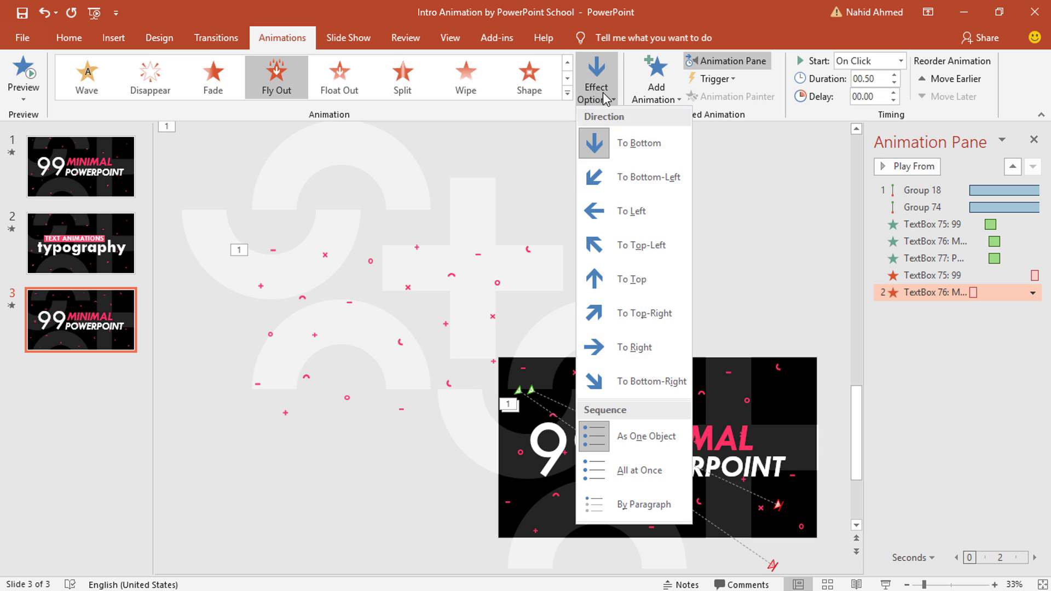
{"action": "left_click", "coordinate": [648, 278]}
{"action": "left_click", "coordinate": [901, 61]}
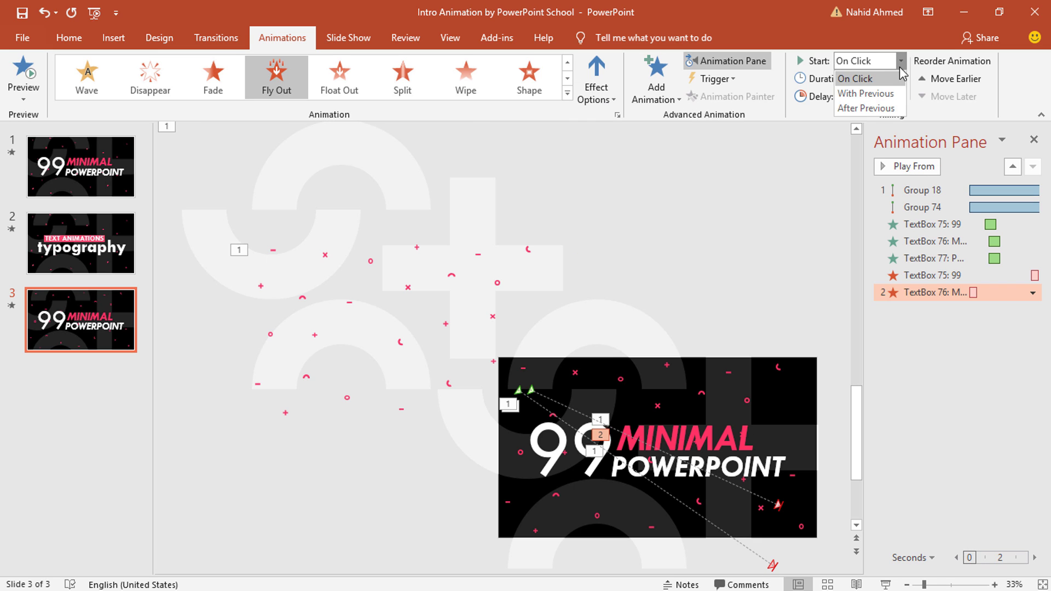
{"action": "left_click", "coordinate": [888, 94]}
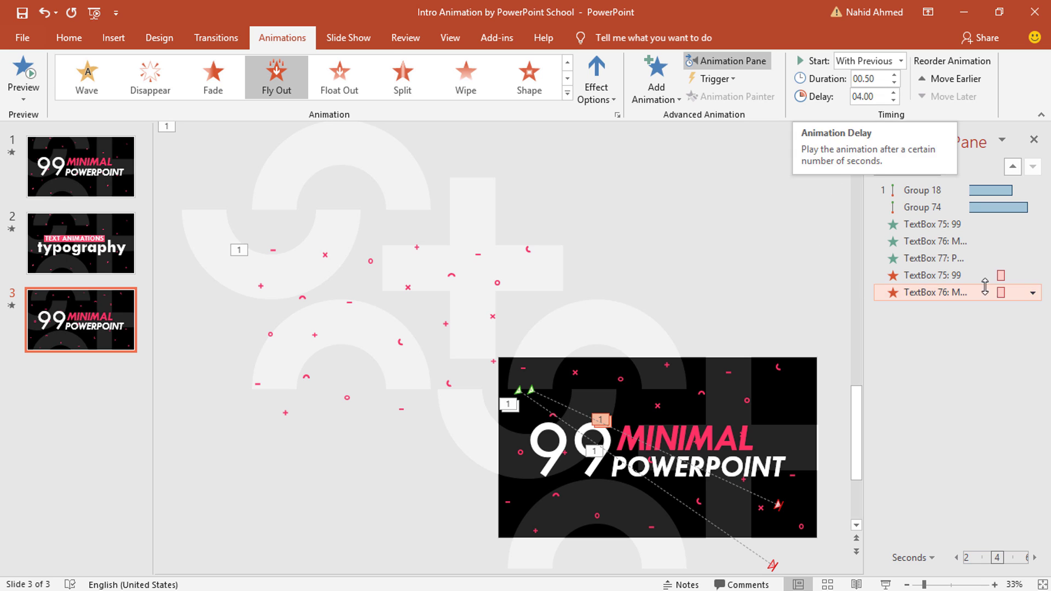
Give MINIMAL's fly-out a 0.5-second smooth start
{"action": "left_click", "coordinate": [1033, 293]}
{"action": "left_click", "coordinate": [984, 368]}
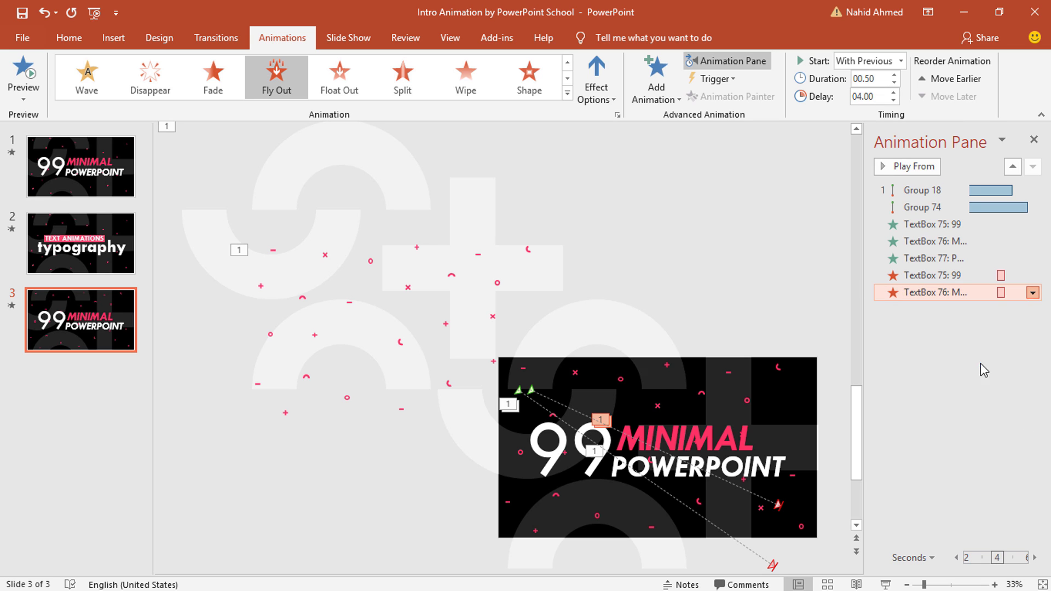
{"action": "left_click_drag", "start_coordinate": [489, 260], "coordinate": [537, 269]}
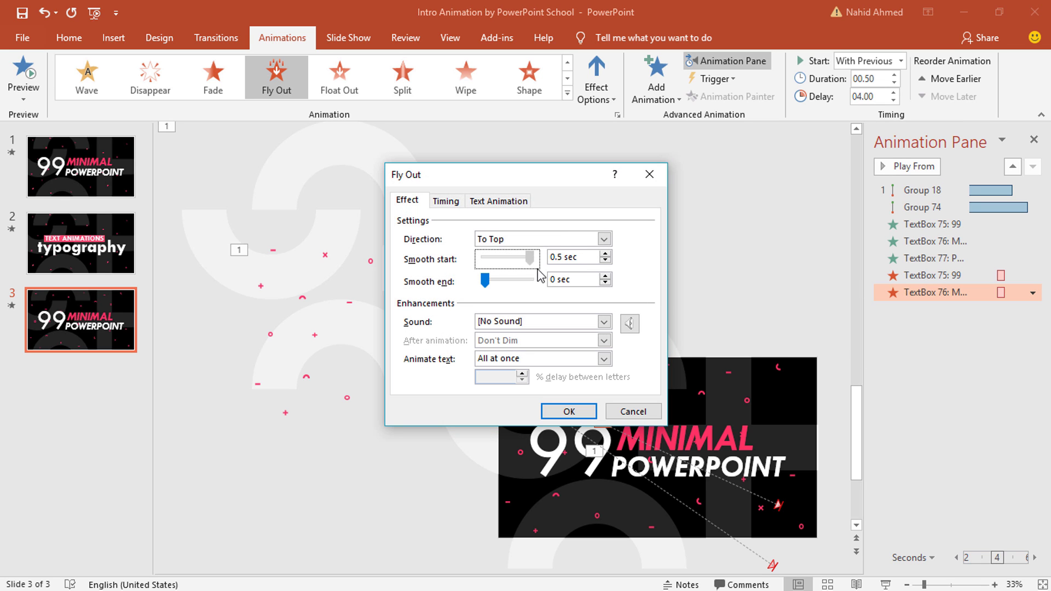
{"action": "left_click", "coordinate": [569, 412]}
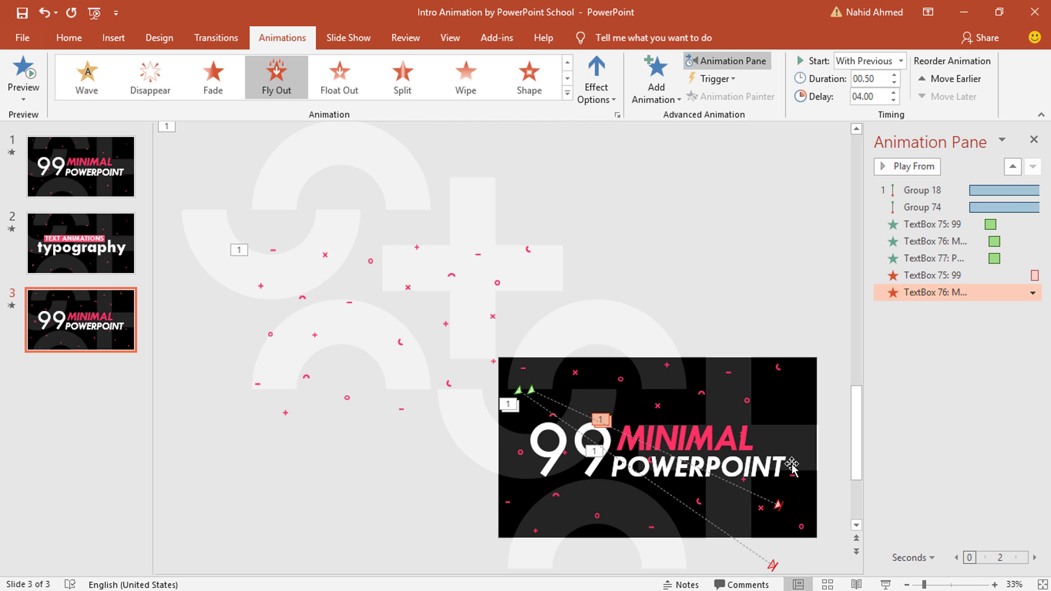
{"action": "left_click", "coordinate": [792, 464]}
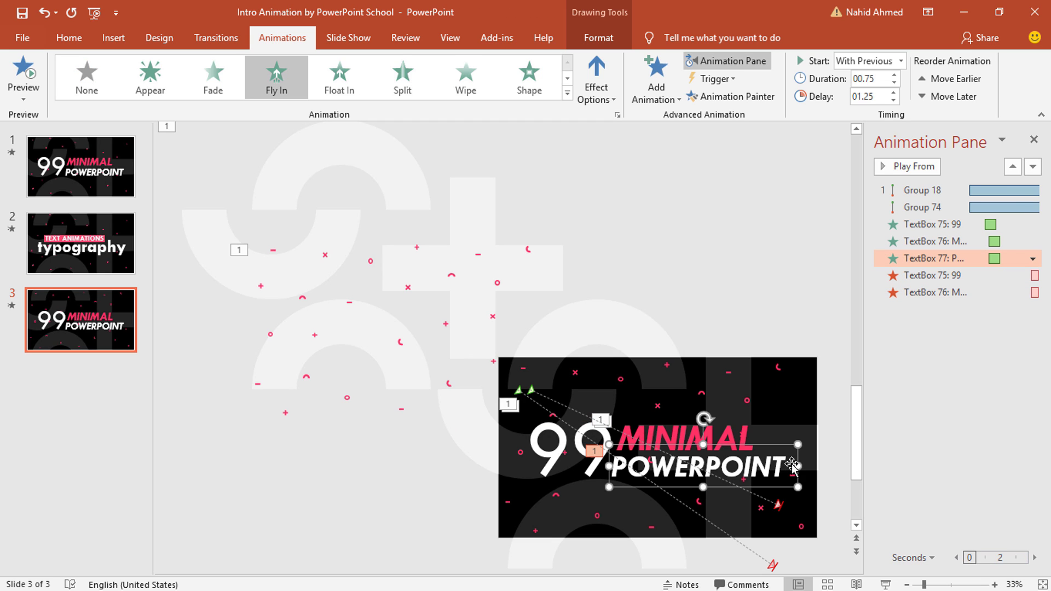
Add a To Bottom Fly Out exit to POWERPOINT starting With Previous, and open its effect settings
{"action": "left_click", "coordinate": [677, 91]}
{"action": "scroll", "coordinate": [728, 230], "scroll_direction": "down", "scroll_amount": 3}
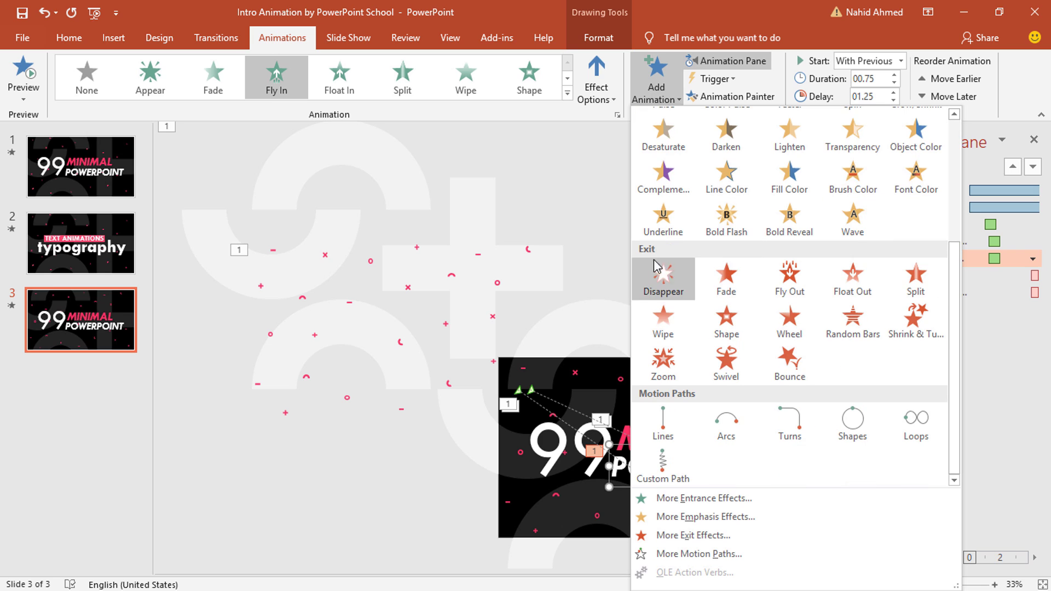
{"action": "left_click", "coordinate": [802, 288]}
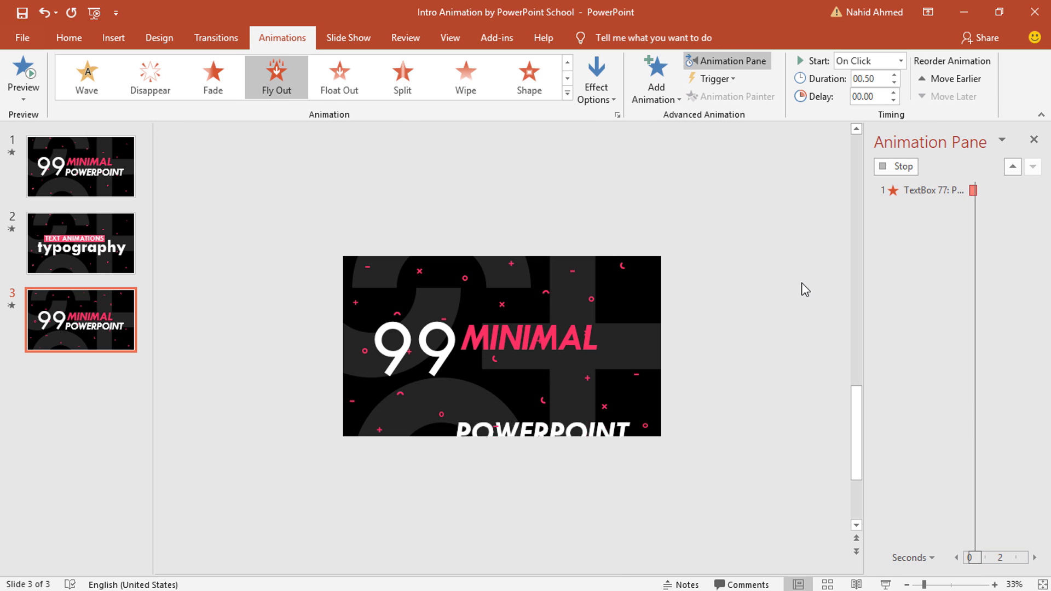
{"action": "left_click", "coordinate": [604, 98]}
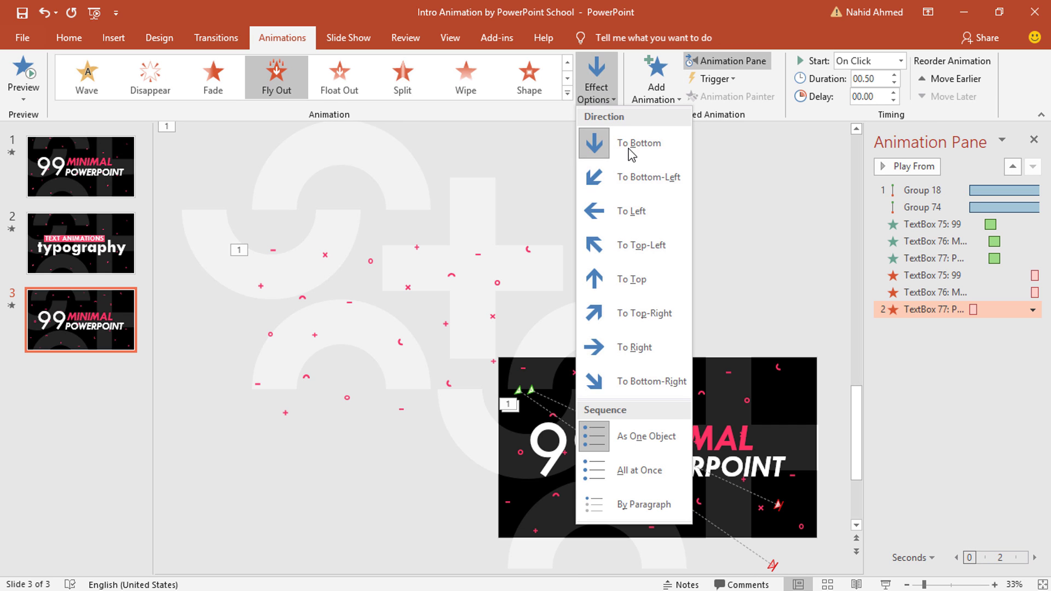
{"action": "left_click", "coordinate": [607, 90]}
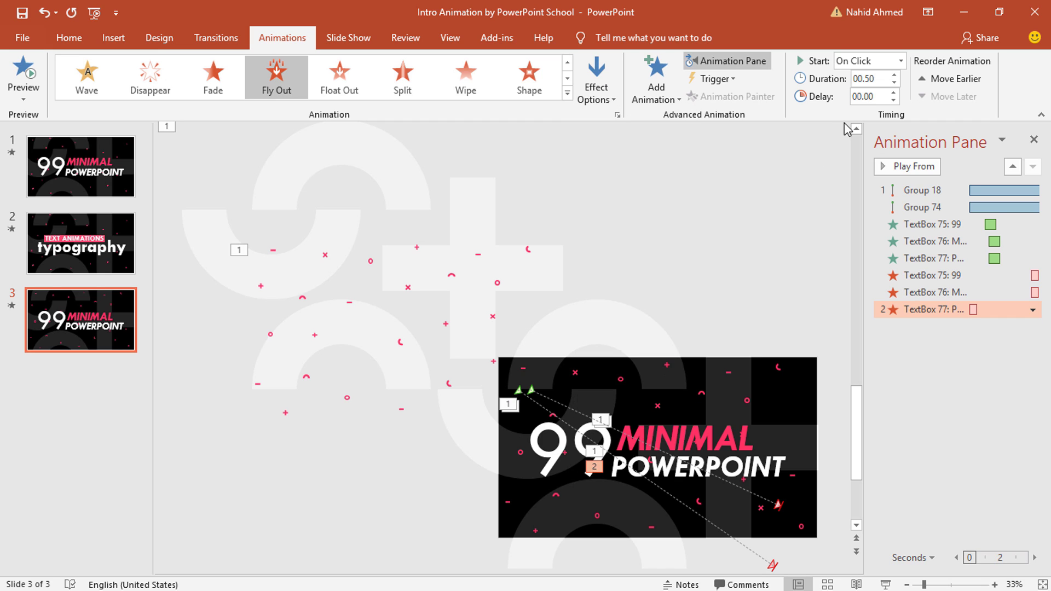
{"action": "left_click", "coordinate": [901, 60]}
{"action": "left_click", "coordinate": [873, 95]}
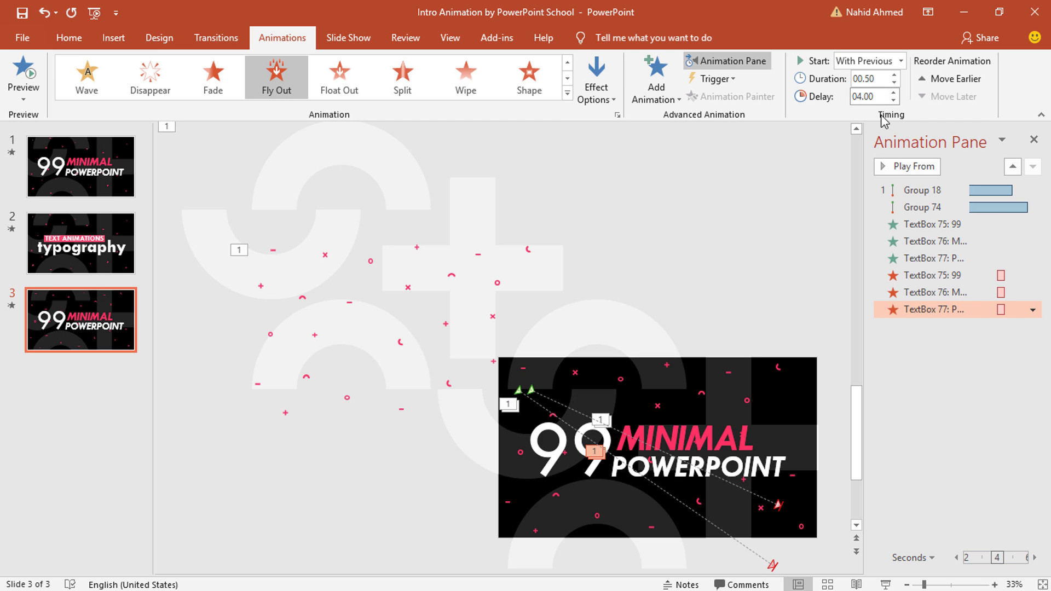
{"action": "left_click", "coordinate": [1032, 310]}
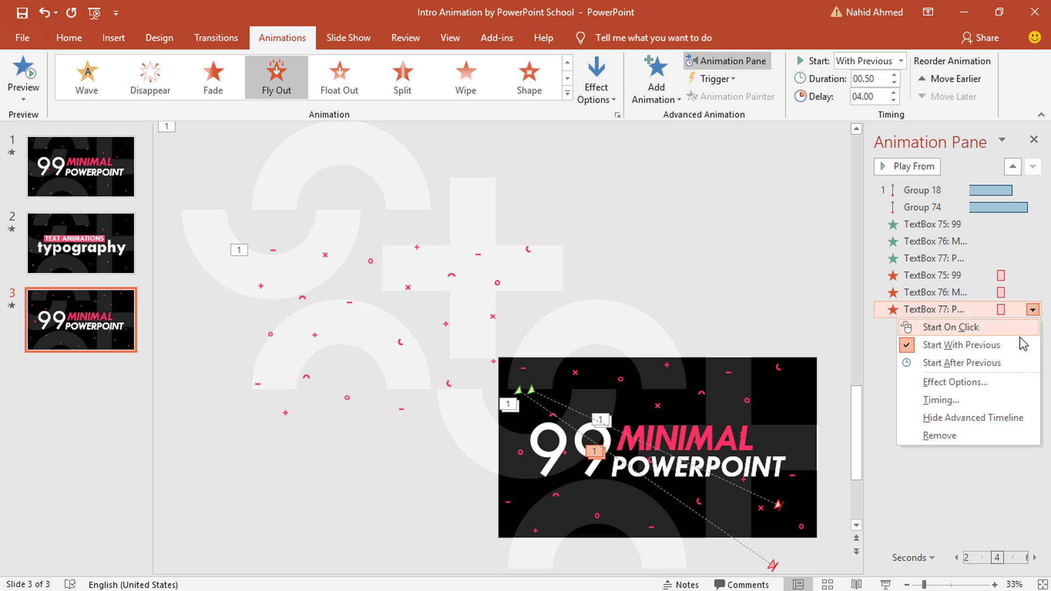
{"action": "left_click", "coordinate": [998, 384]}
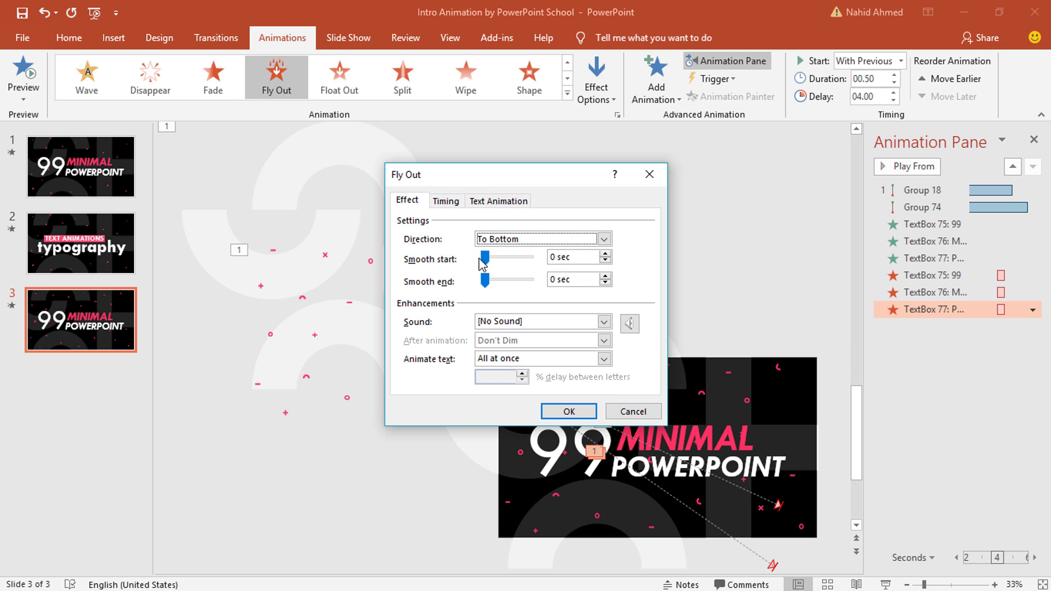